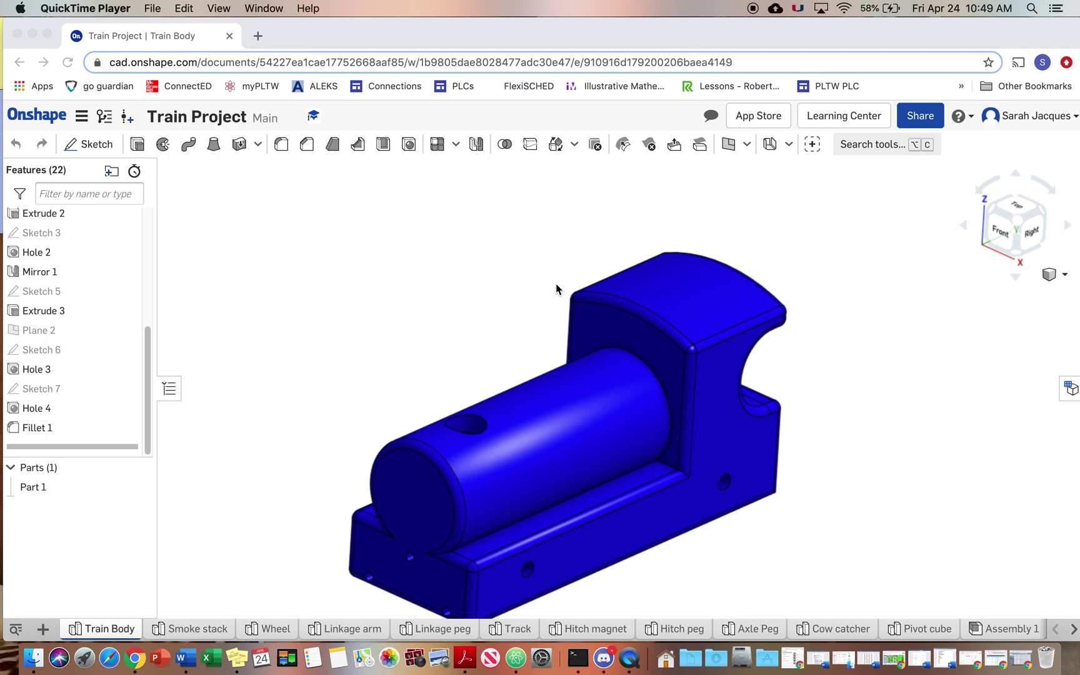
Open Assembly 1 to examine the finished train model.
middle_drag(600, 379, 605, 316)
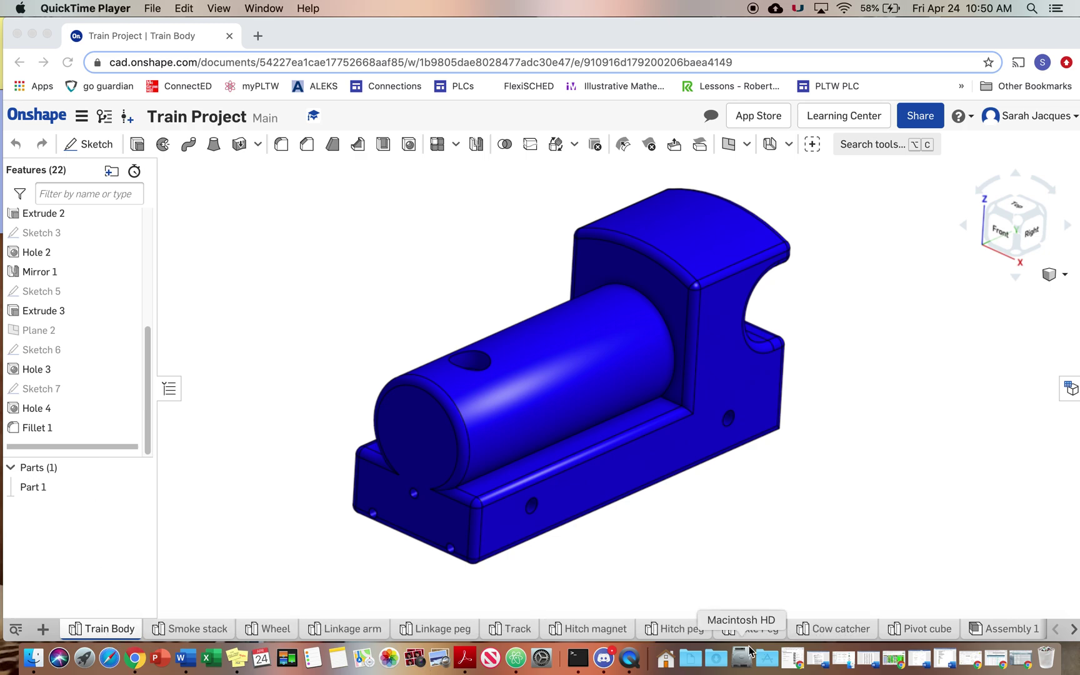
click(1002, 633)
click(998, 630)
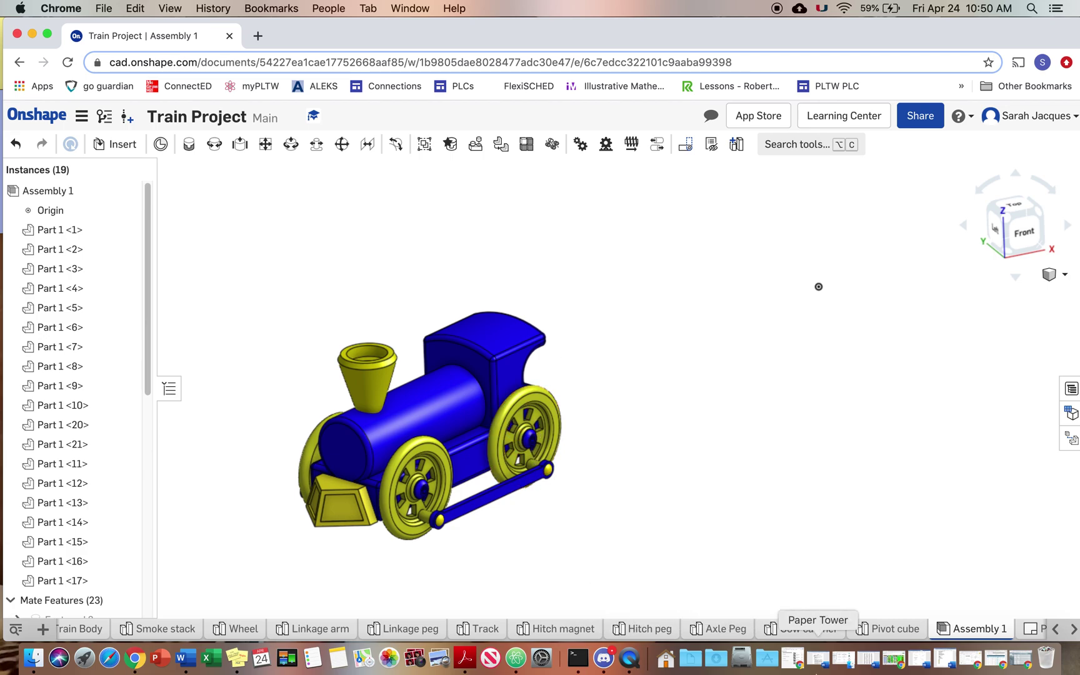
mouse_move(955, 630)
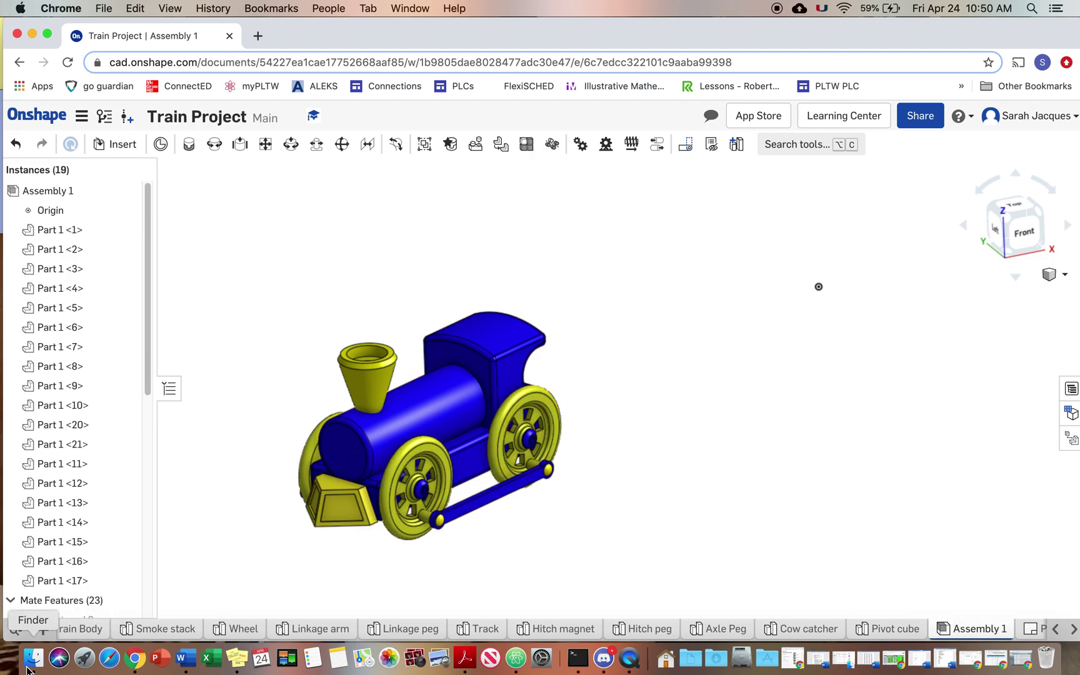
Create a new assembly and insert the Train Body part into it.
click(42, 630)
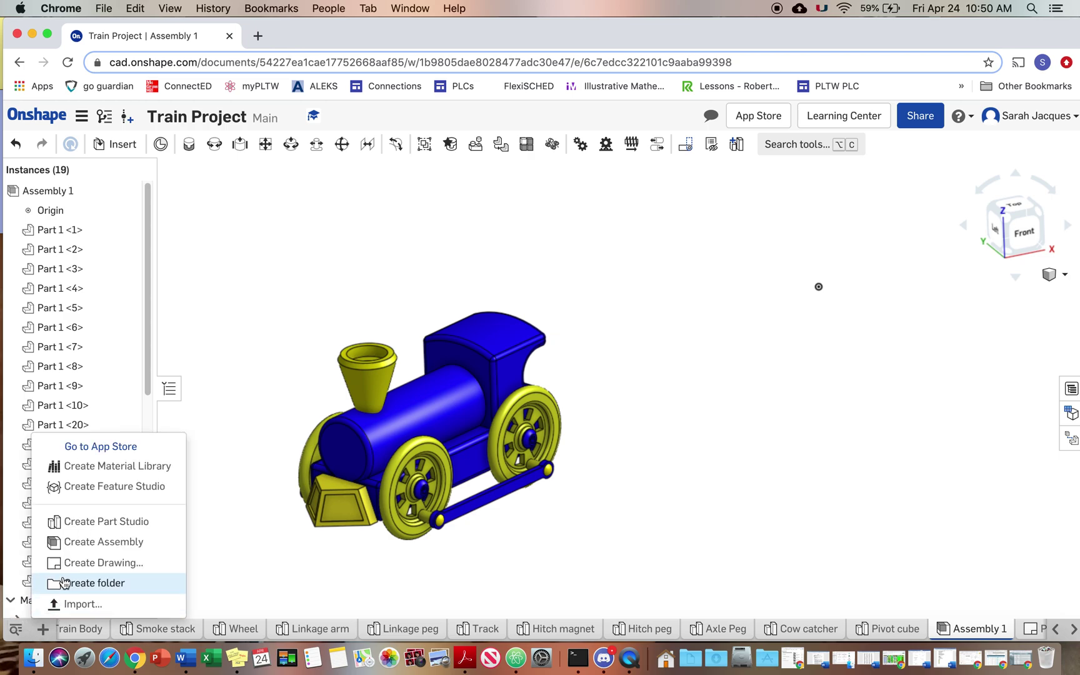
click(63, 547)
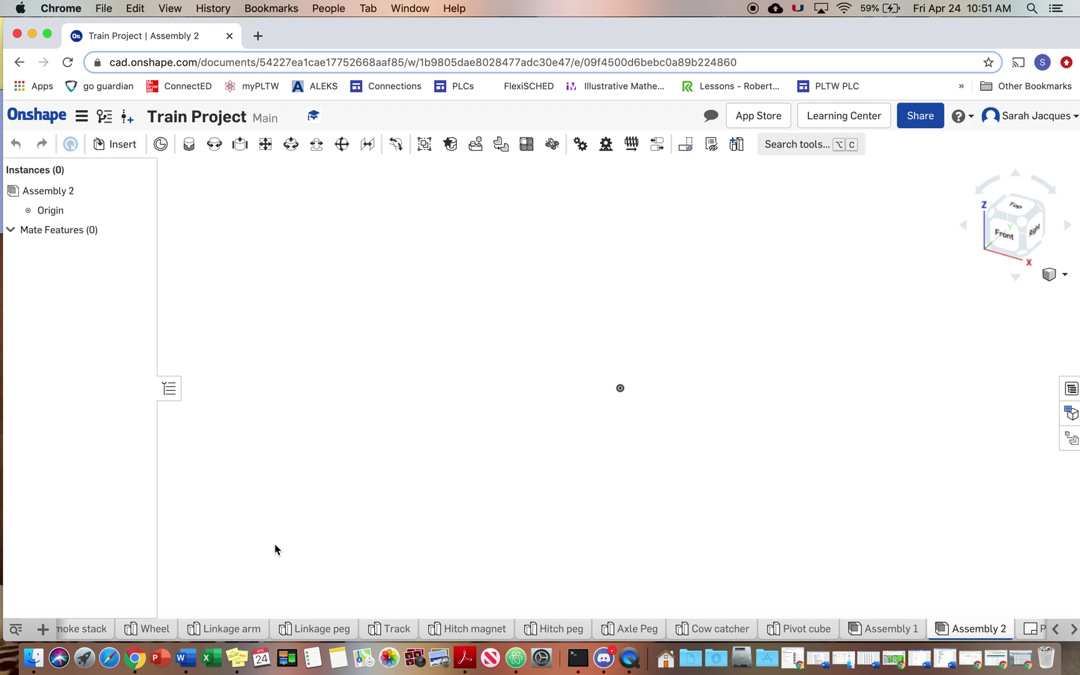
click(113, 144)
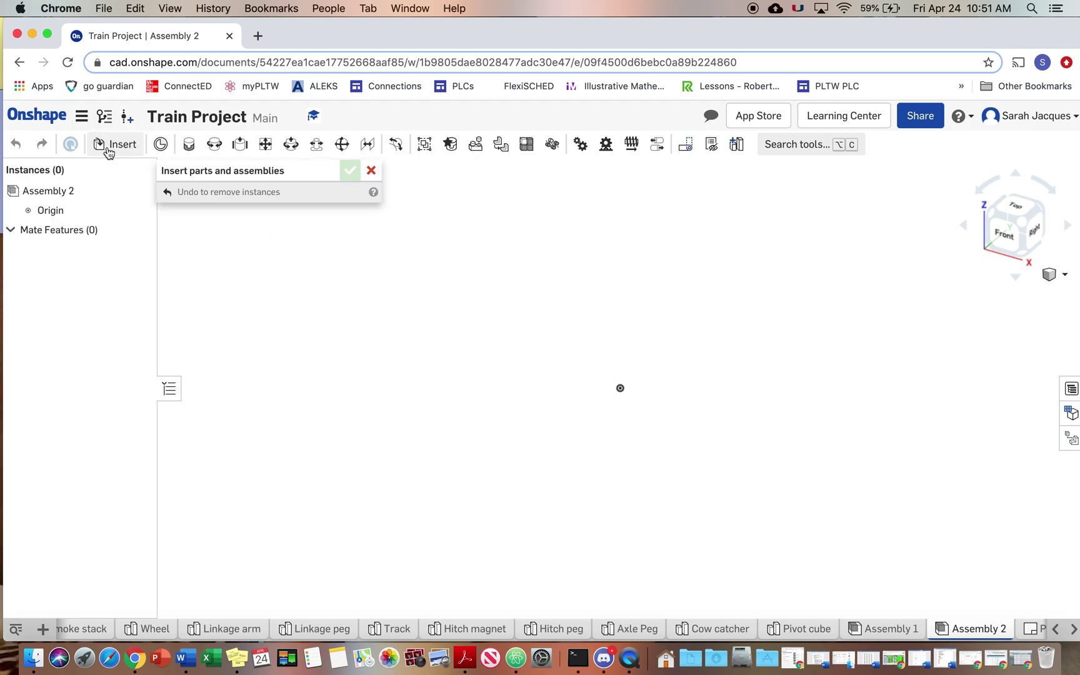
scroll(263, 425, down, 4)
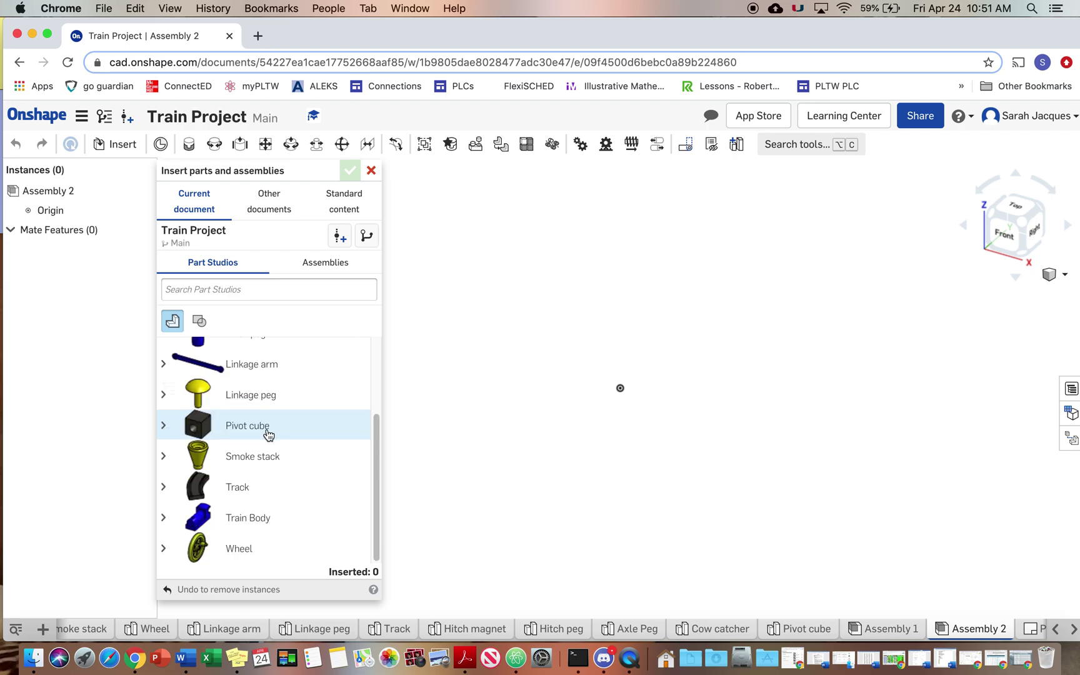
click(278, 506)
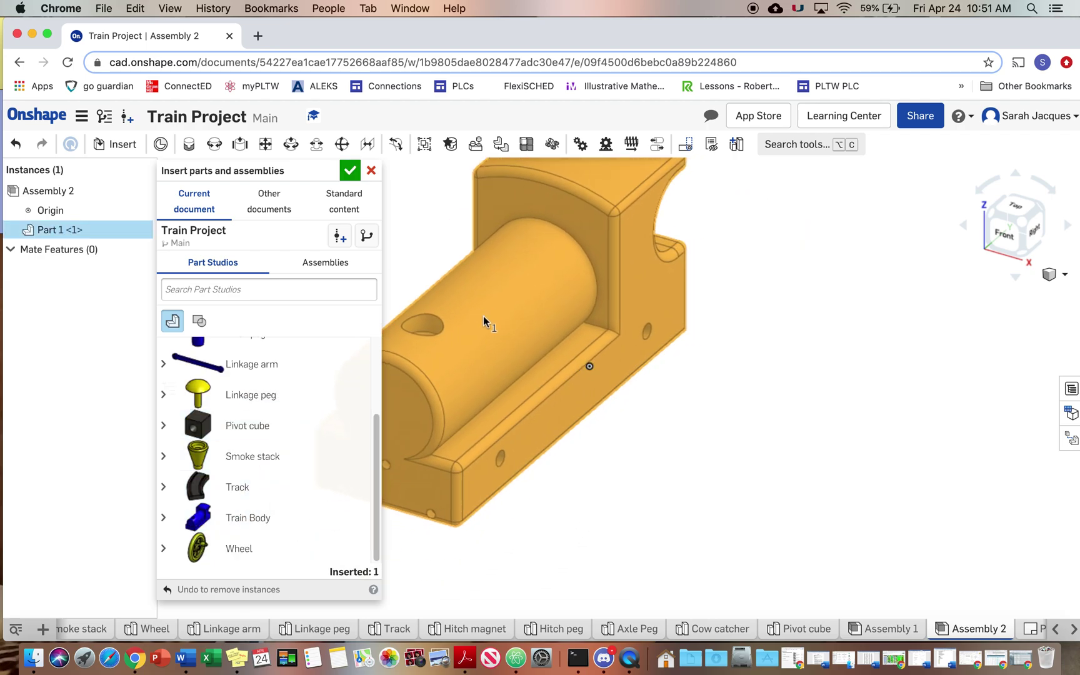
click(484, 316)
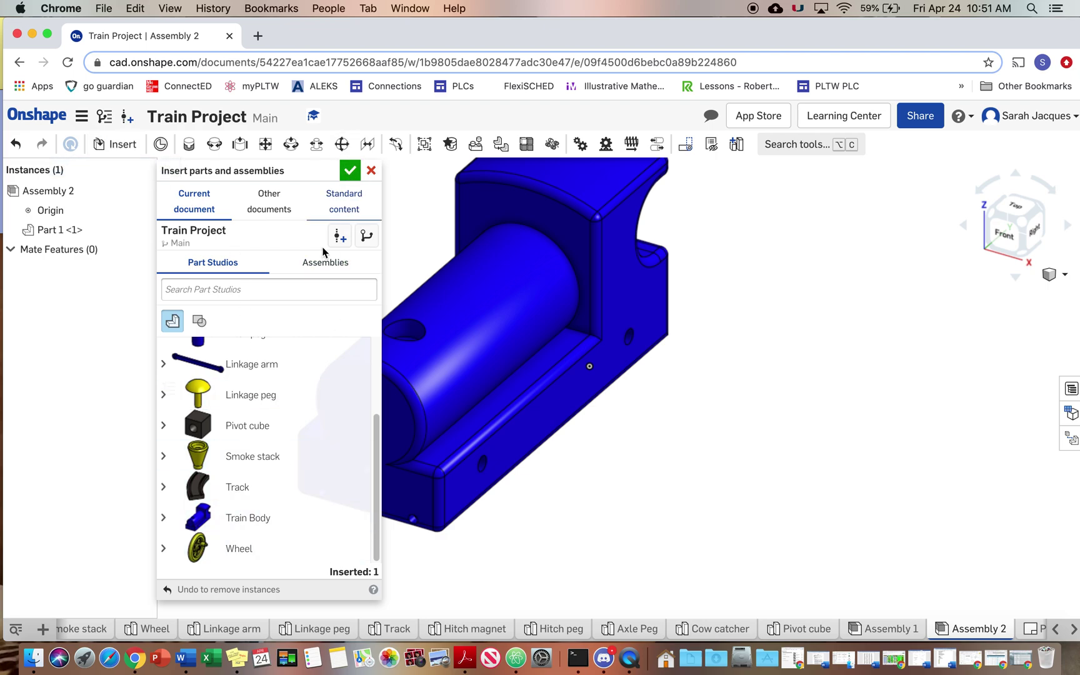
Insert two Wheel parts beside the train body and finish inserting.
click(250, 550)
click(667, 524)
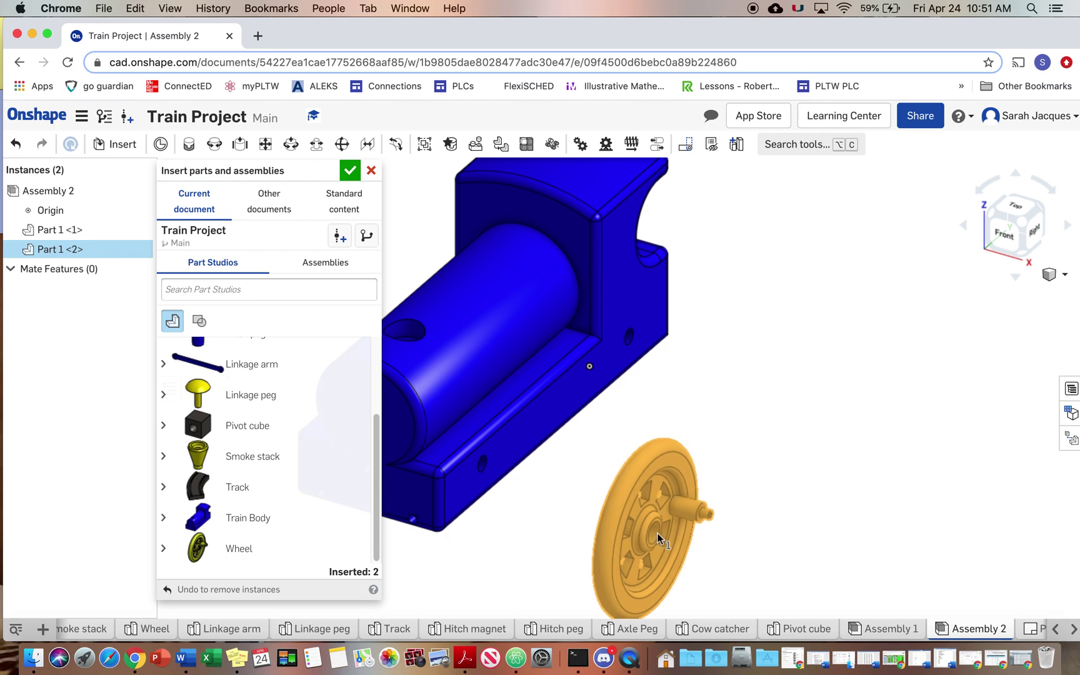
click(657, 533)
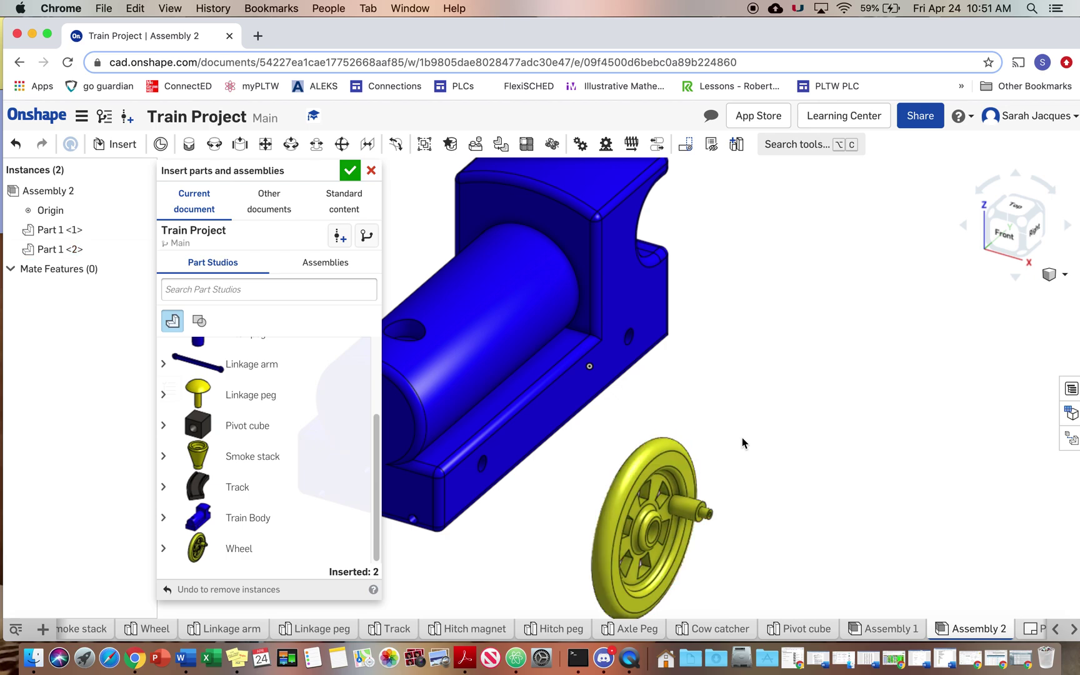
click(237, 551)
click(786, 392)
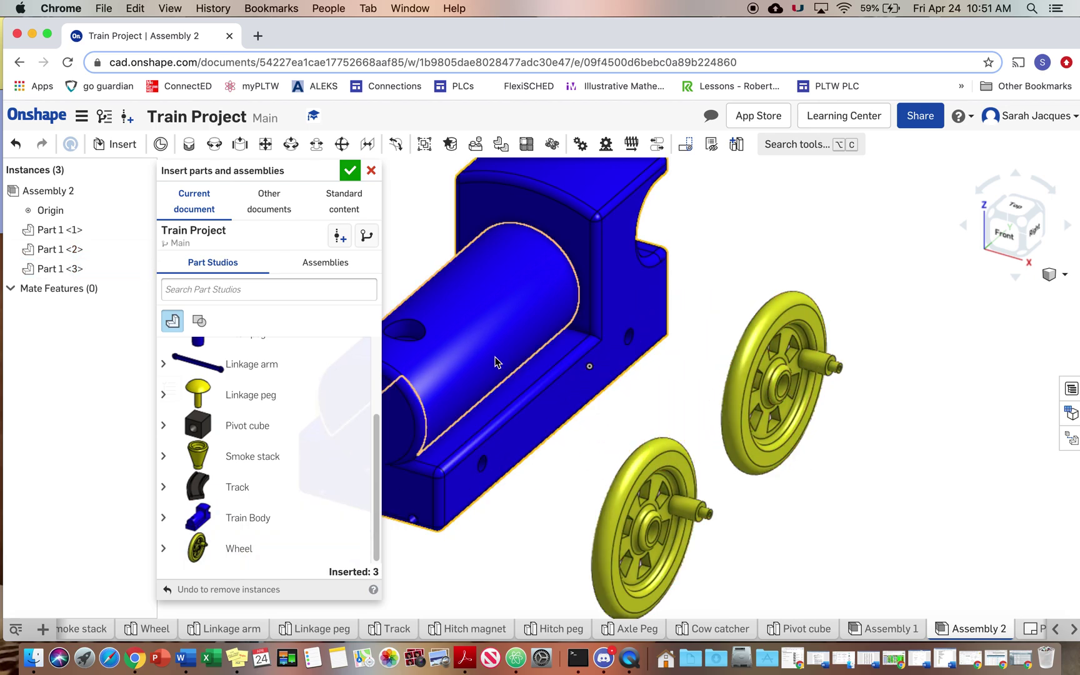
click(350, 171)
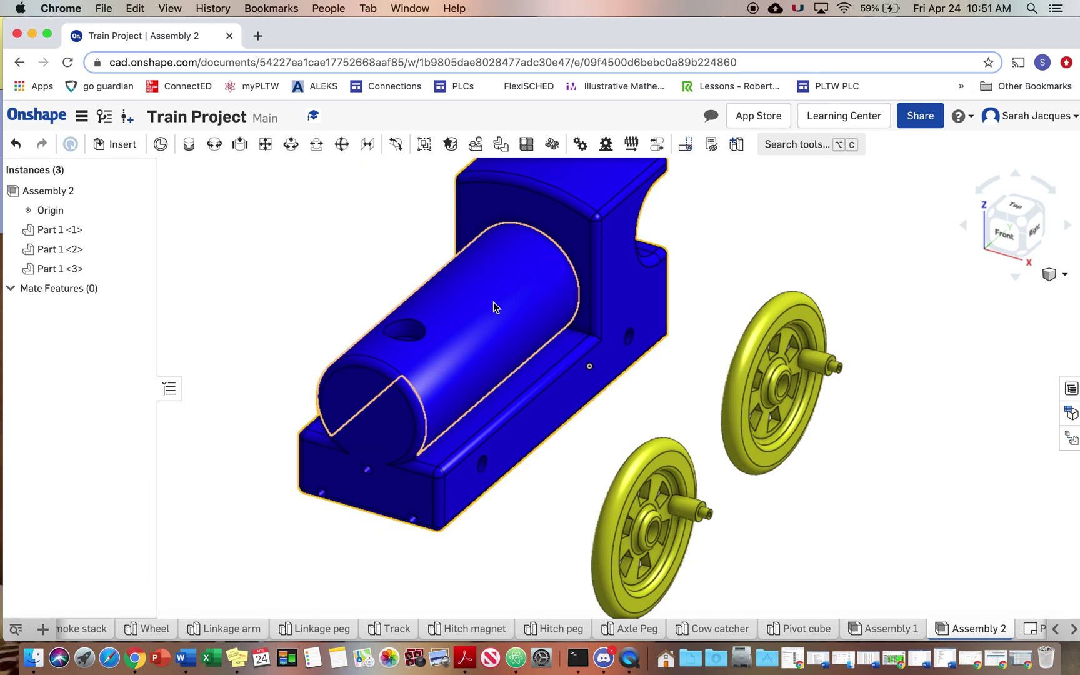
Move the train body clear of the origin, then fasten its lower rear corner to the assembly origin with a Fastened mate.
drag(419, 328, 414, 296)
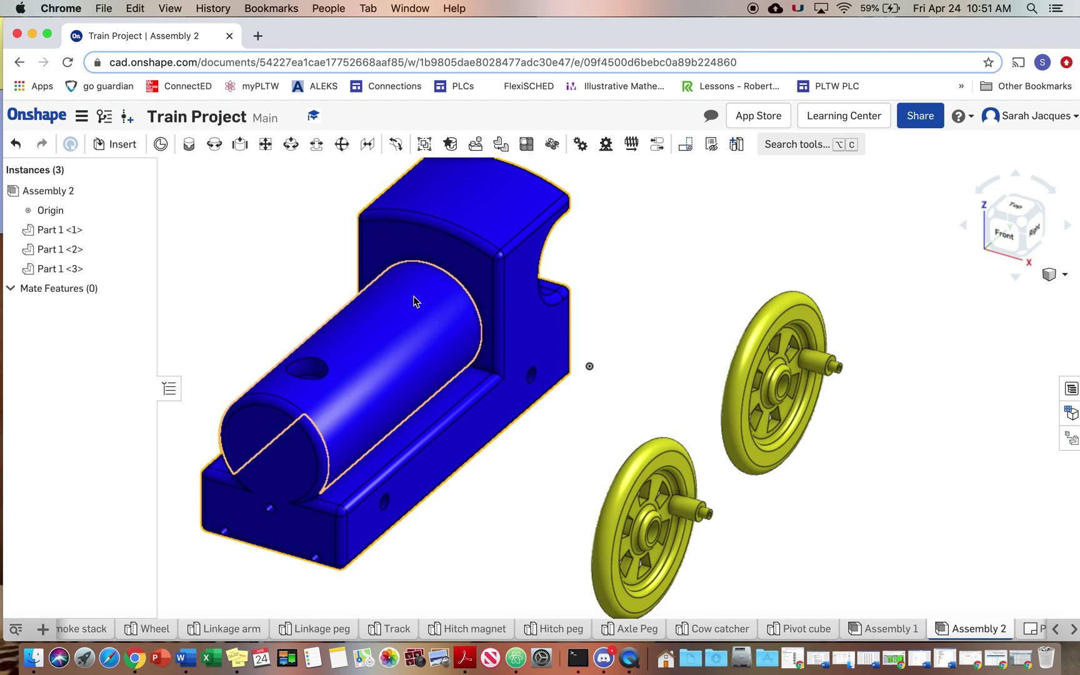
click(190, 150)
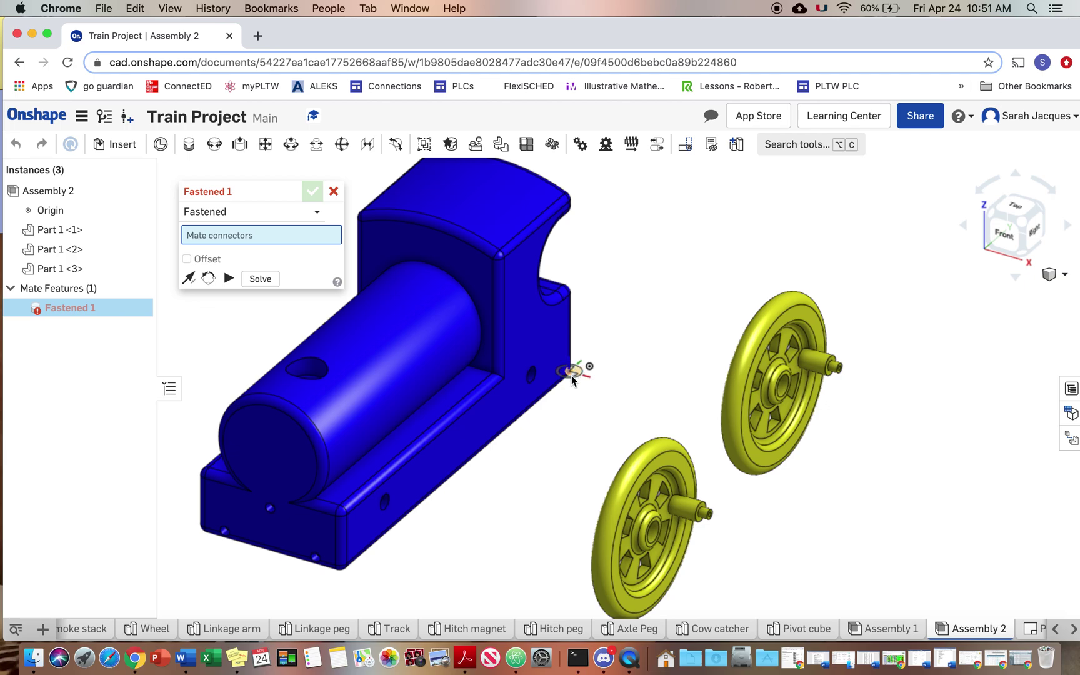
click(571, 374)
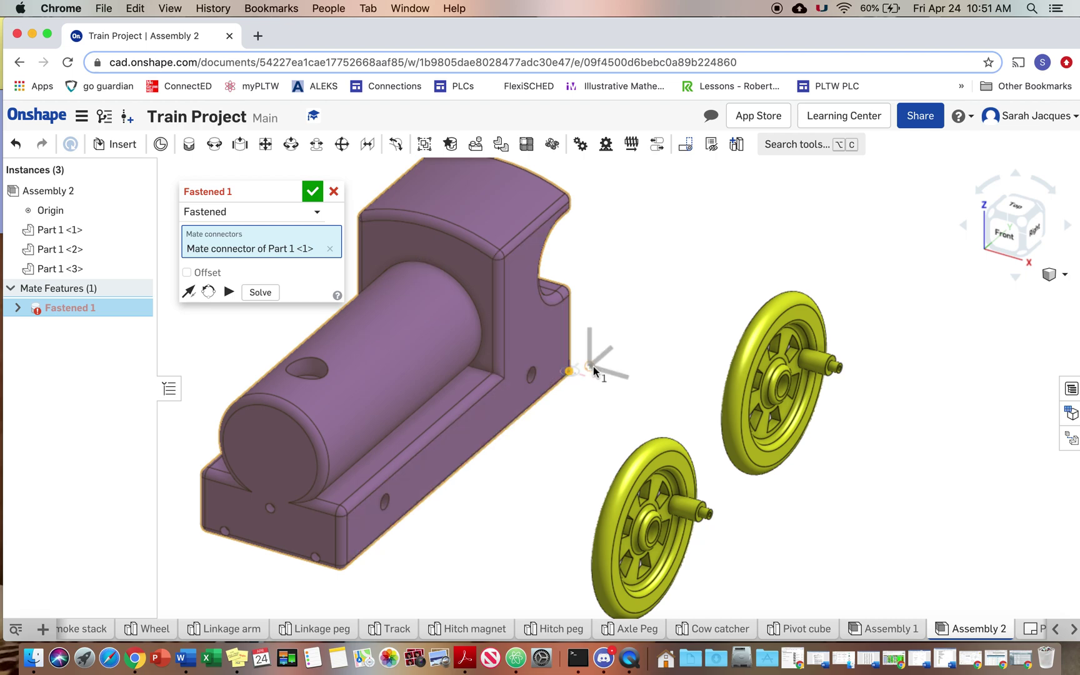
click(591, 369)
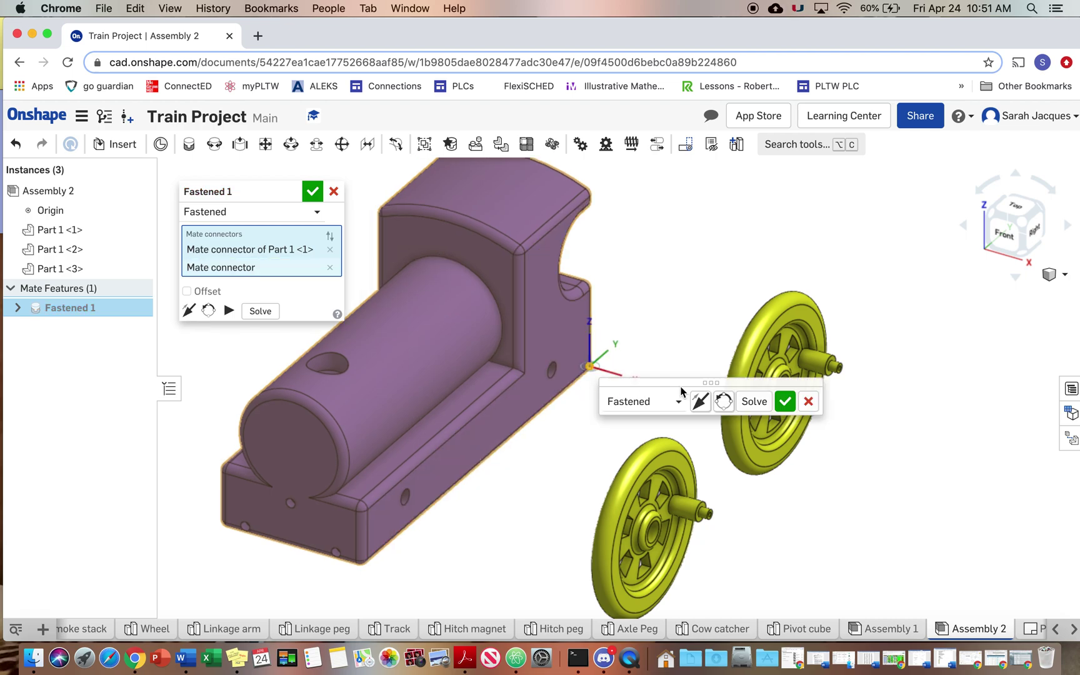
click(786, 401)
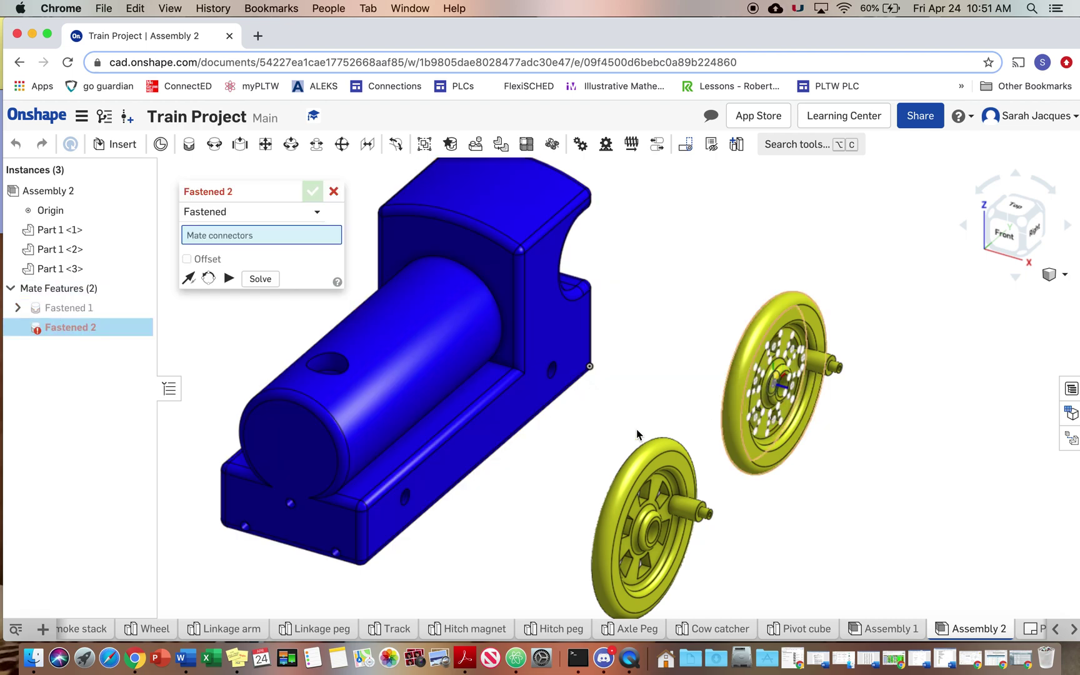
click(337, 193)
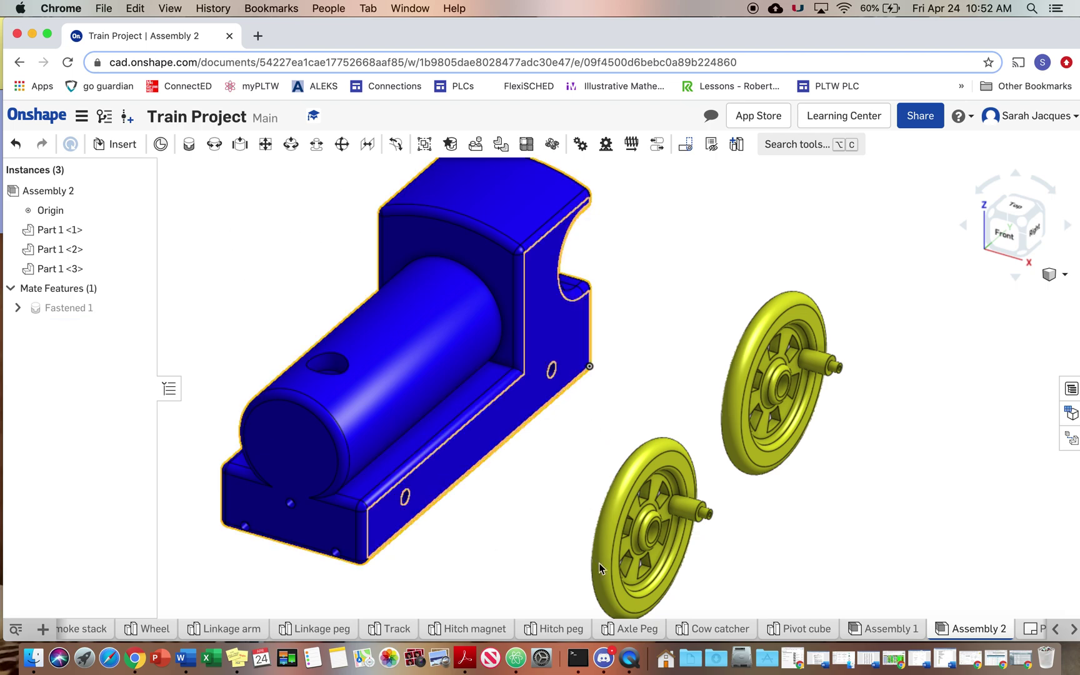
Start a Revolute mate with the outer centre of the train body's front axle hole as the first mate connector.
click(214, 145)
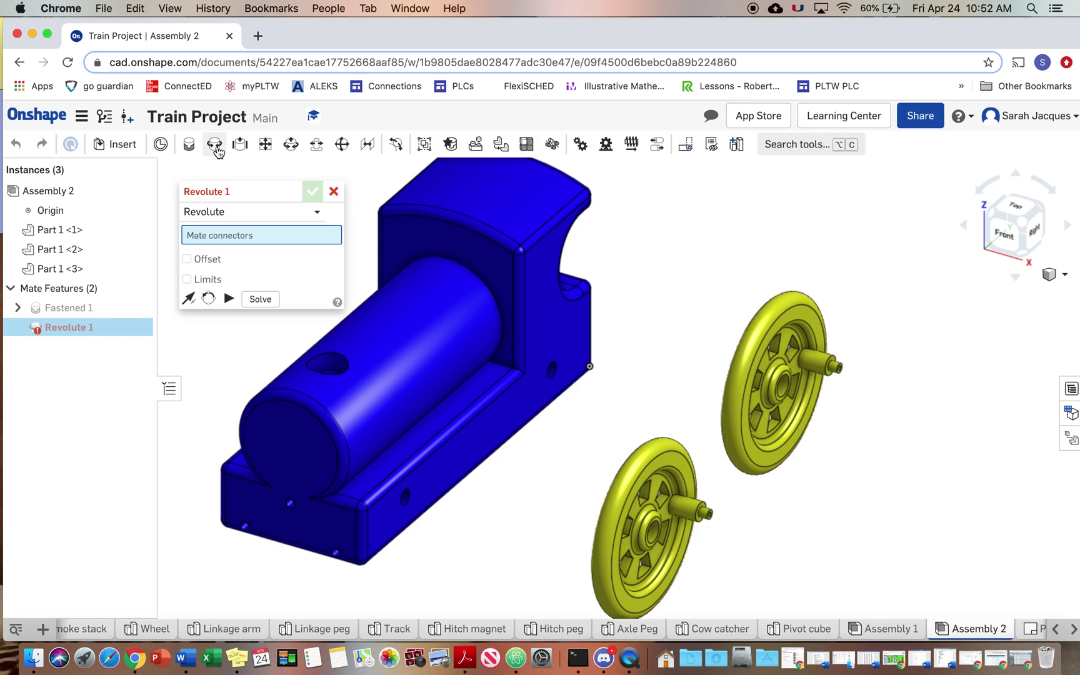
scroll(400, 512, up, 5)
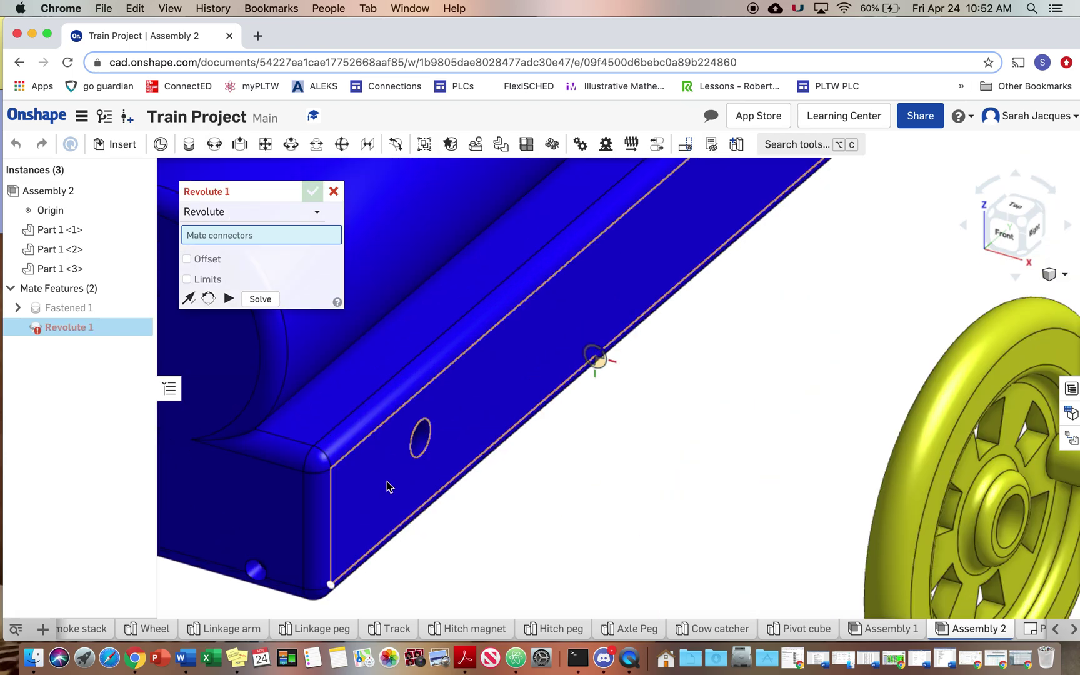
scroll(418, 447, up, 5)
scroll(438, 416, down, 5)
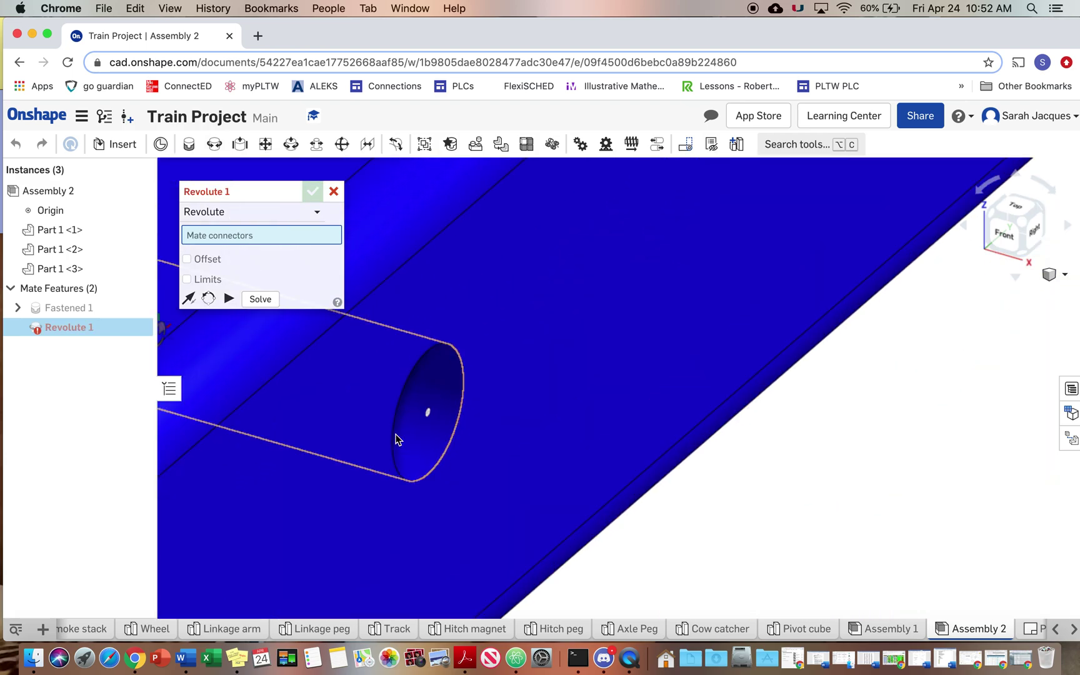
scroll(427, 435, down, 3)
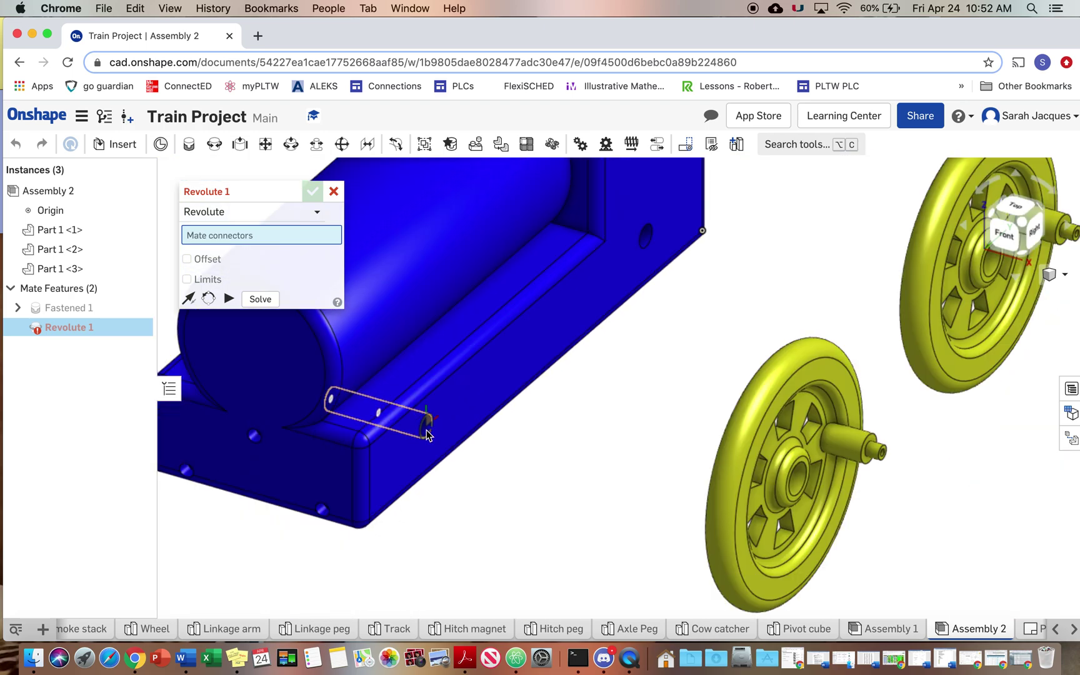
scroll(427, 435, up, 3)
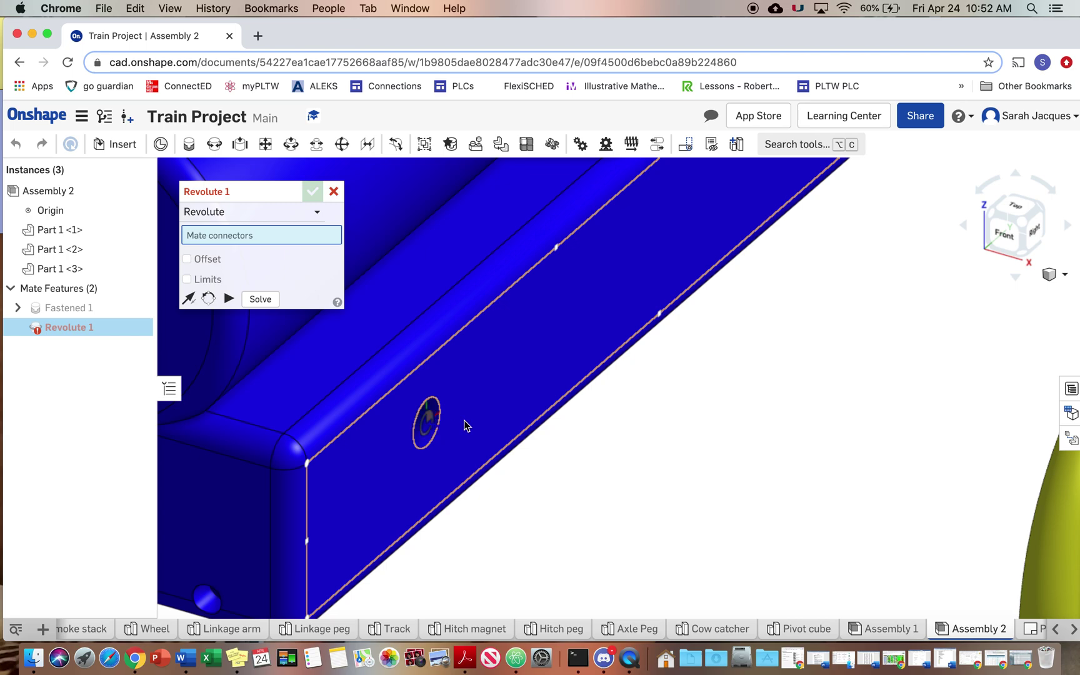
scroll(465, 426, up, 4)
scroll(329, 426, down, 3)
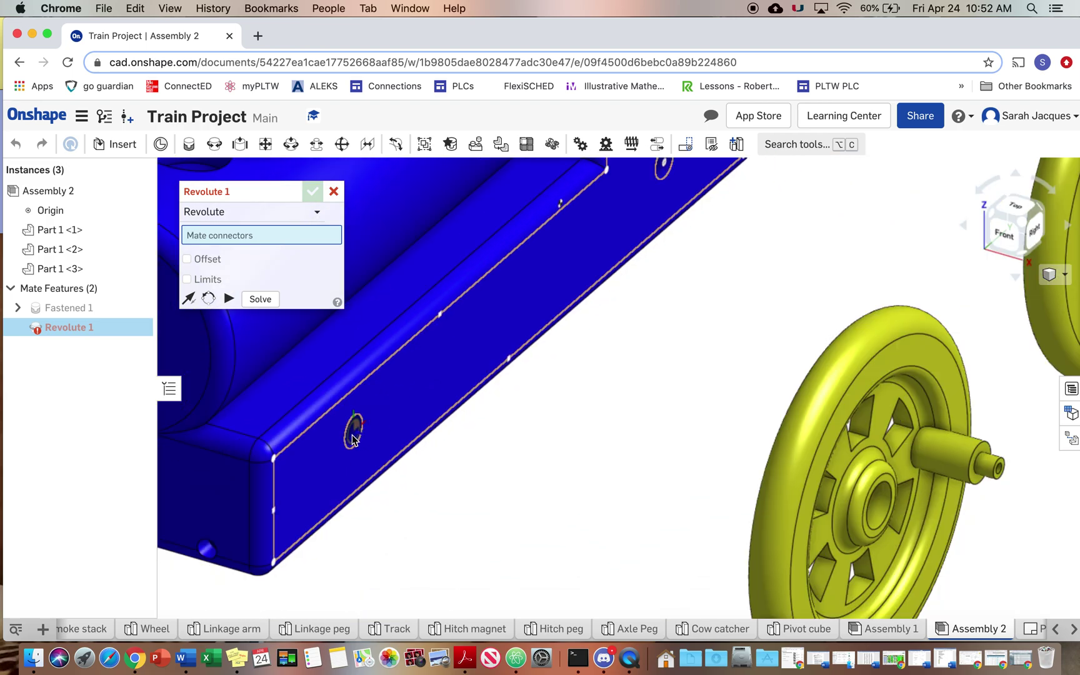
scroll(353, 443, up, 5)
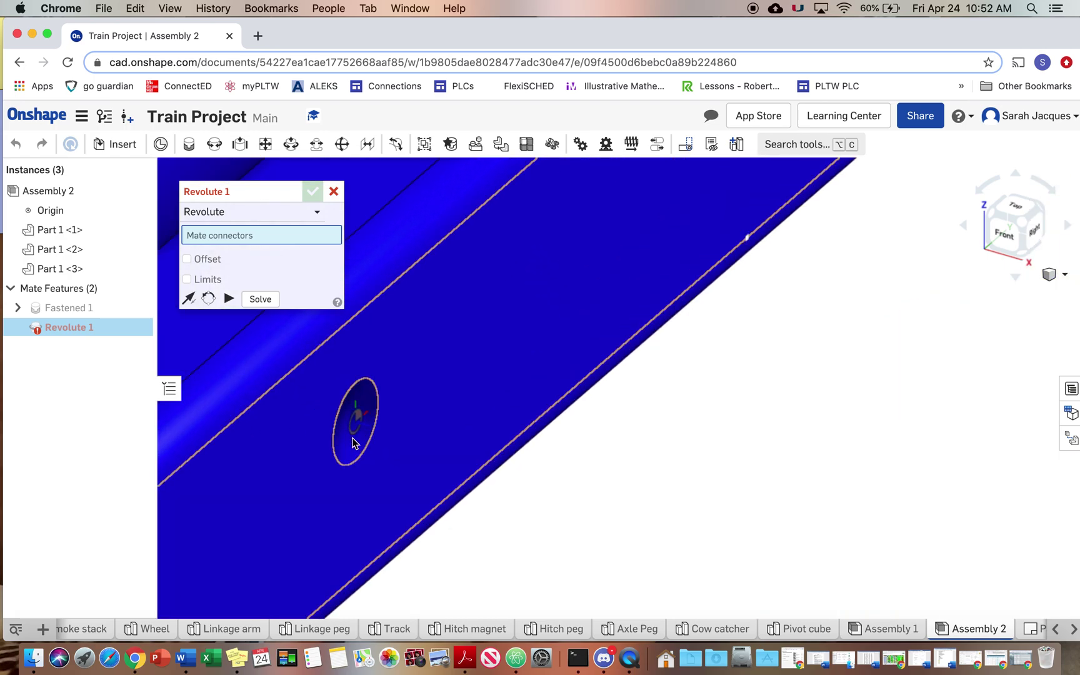
scroll(357, 414, up, 3)
scroll(373, 416, up, 2)
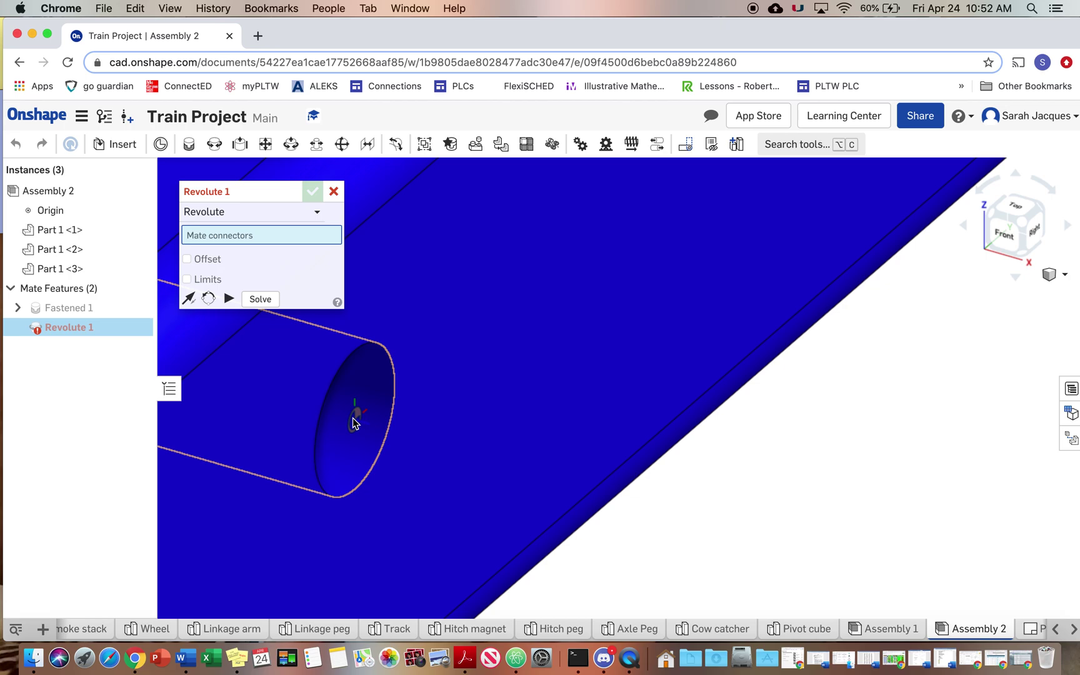
scroll(355, 437, down, 3)
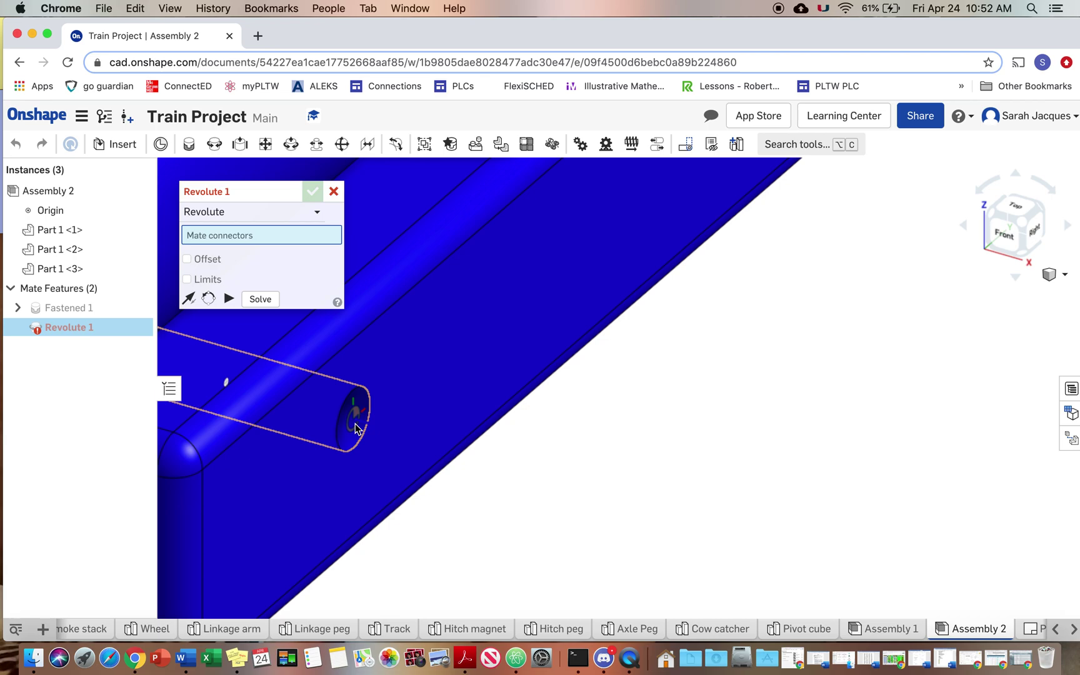
click(355, 428)
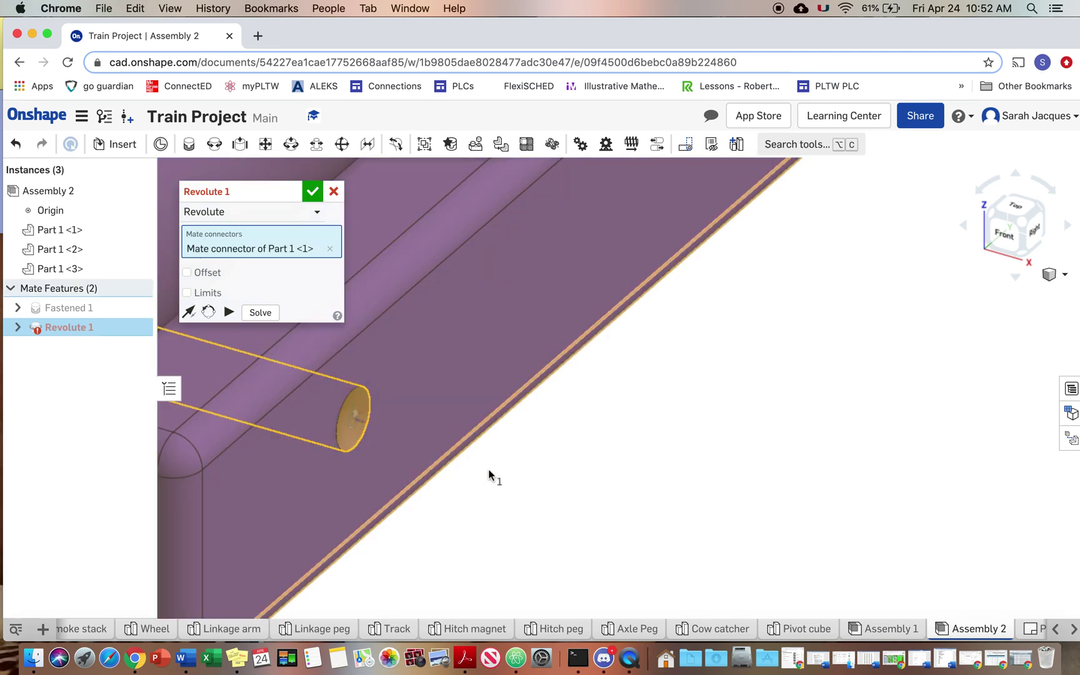
Pick the centre of the hub hole on the nearer wheel's inner face as the second mate connector.
scroll(560, 484, up, 3)
mouse_move(603, 475)
right_down()
mouse_move(603, 489)
mouse_move(604, 470)
mouse_move(628, 456)
mouse_move(630, 469)
mouse_move(598, 482)
mouse_move(603, 494)
mouse_move(594, 478)
right_up()
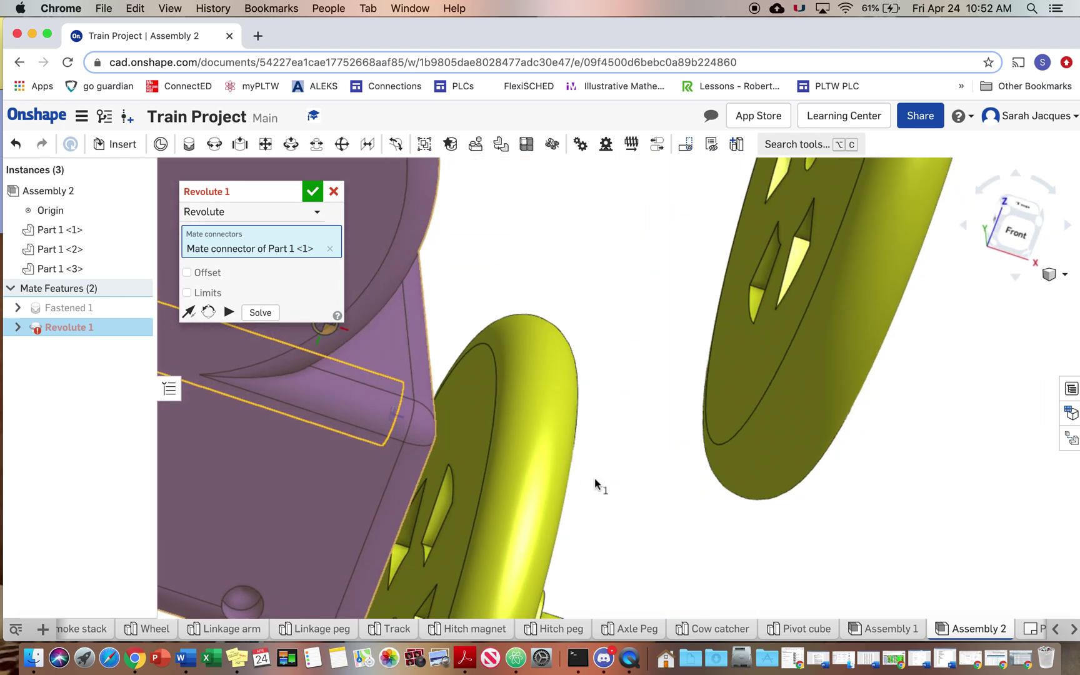
right_drag(672, 368, 560, 509)
scroll(582, 422, down, 5)
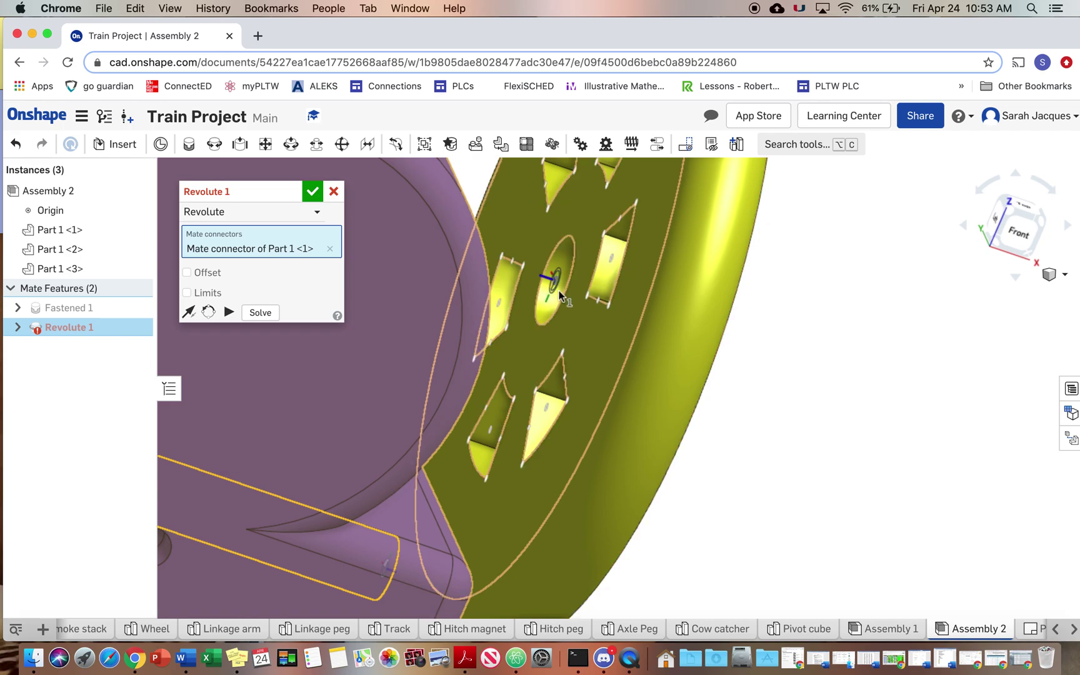
scroll(563, 284, up, 3)
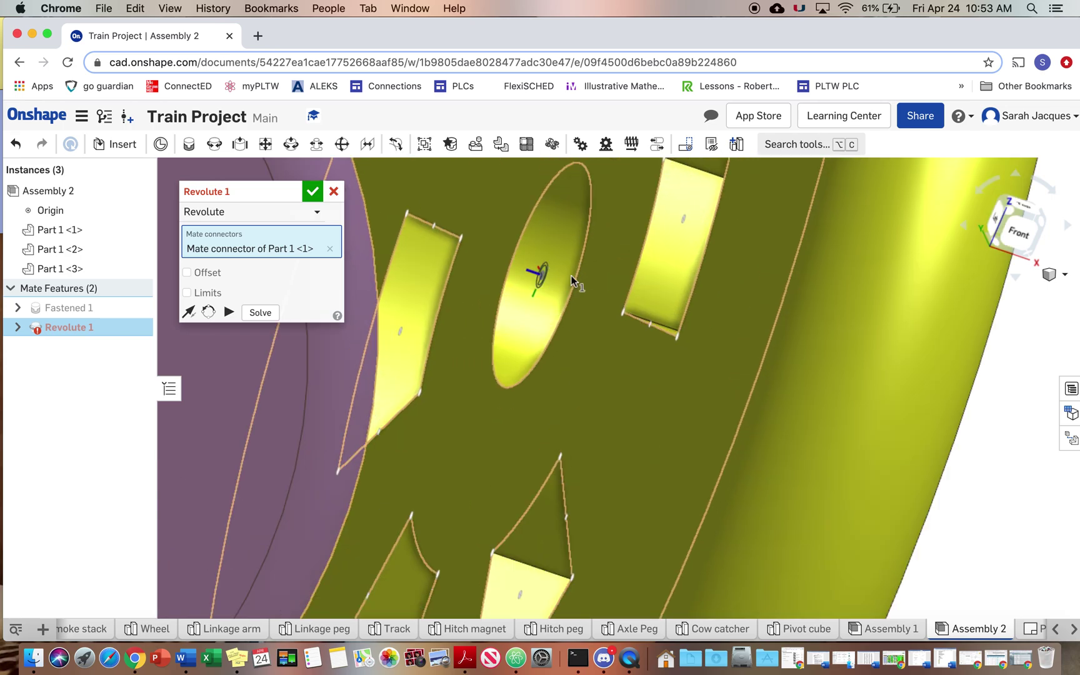
scroll(546, 275, up, 3)
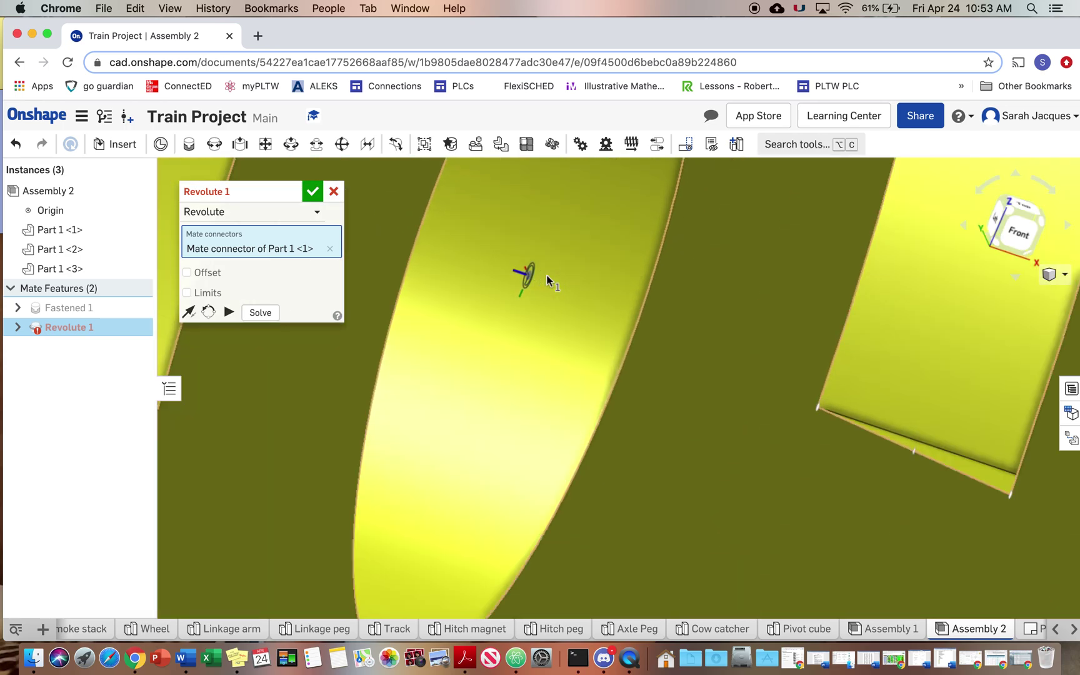
scroll(561, 297, down, 3)
scroll(565, 294, up, 3)
scroll(565, 294, down, 3)
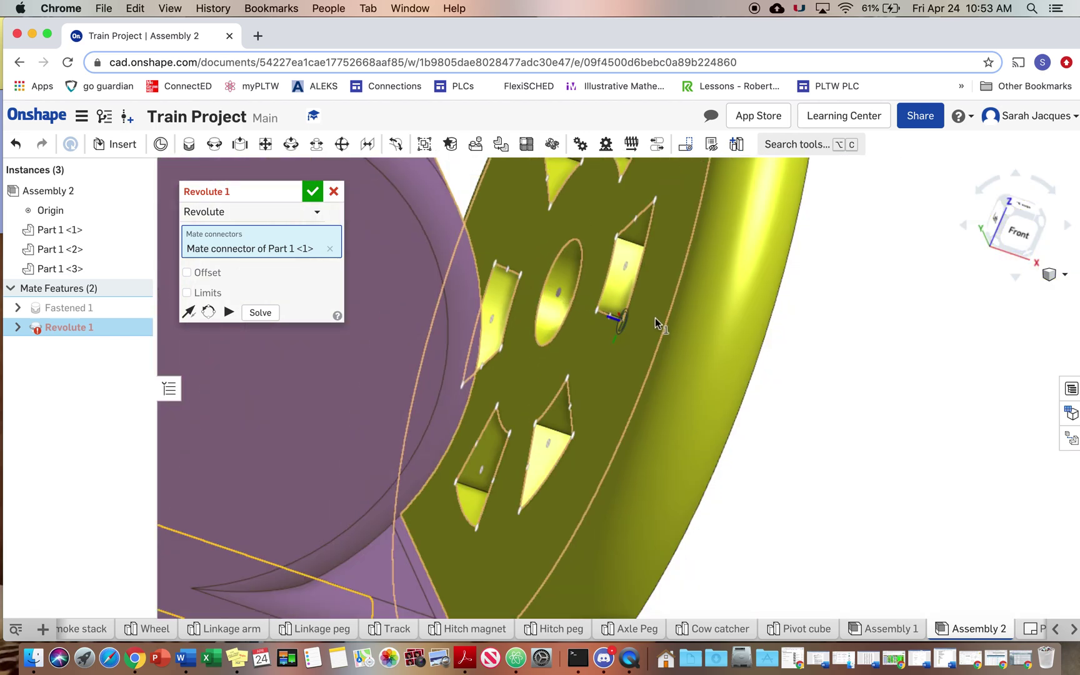
click(557, 294)
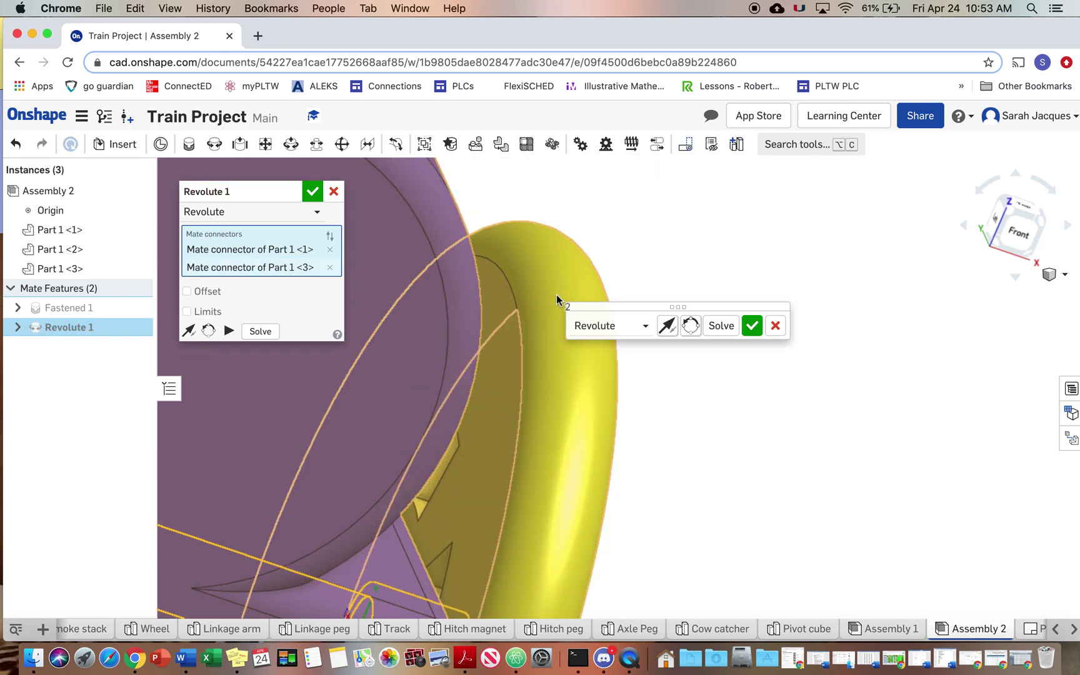
Check how the wheel sits on the front axle hole and accept the Revolute mate.
scroll(560, 383, down, 5)
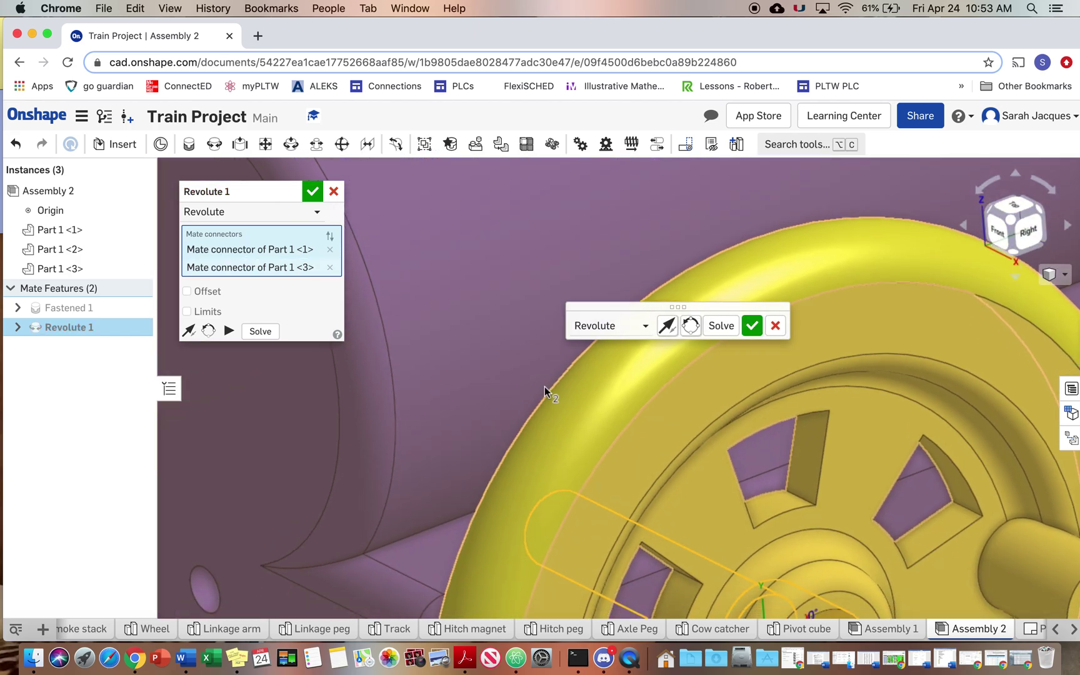
right_drag(545, 387, 419, 227)
scroll(462, 276, down, 10)
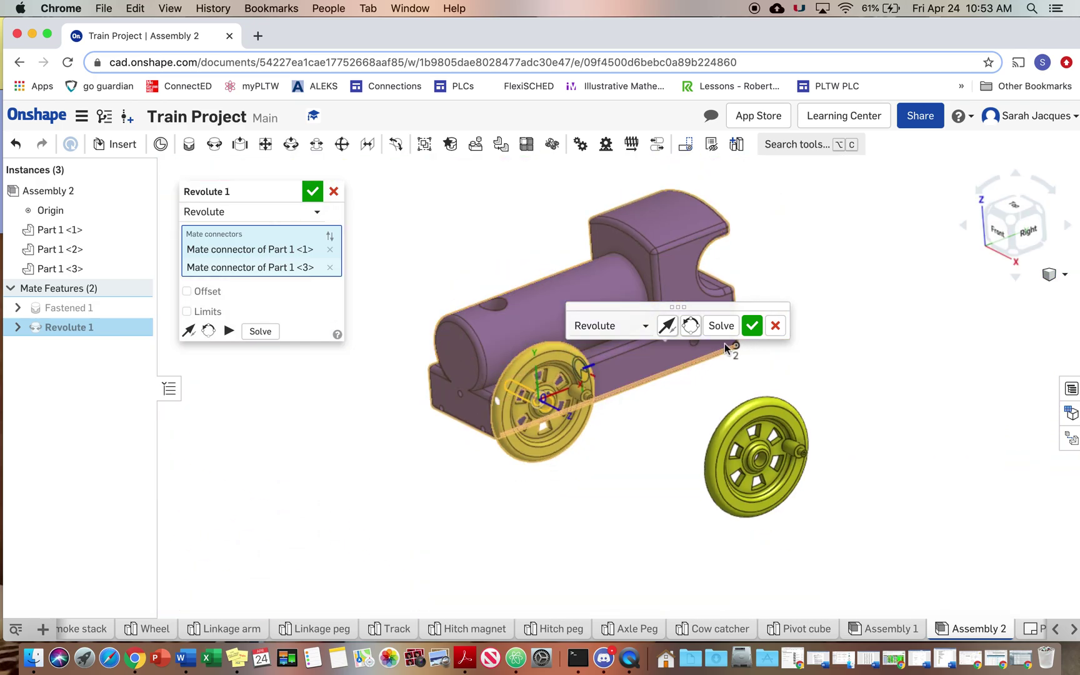
click(666, 326)
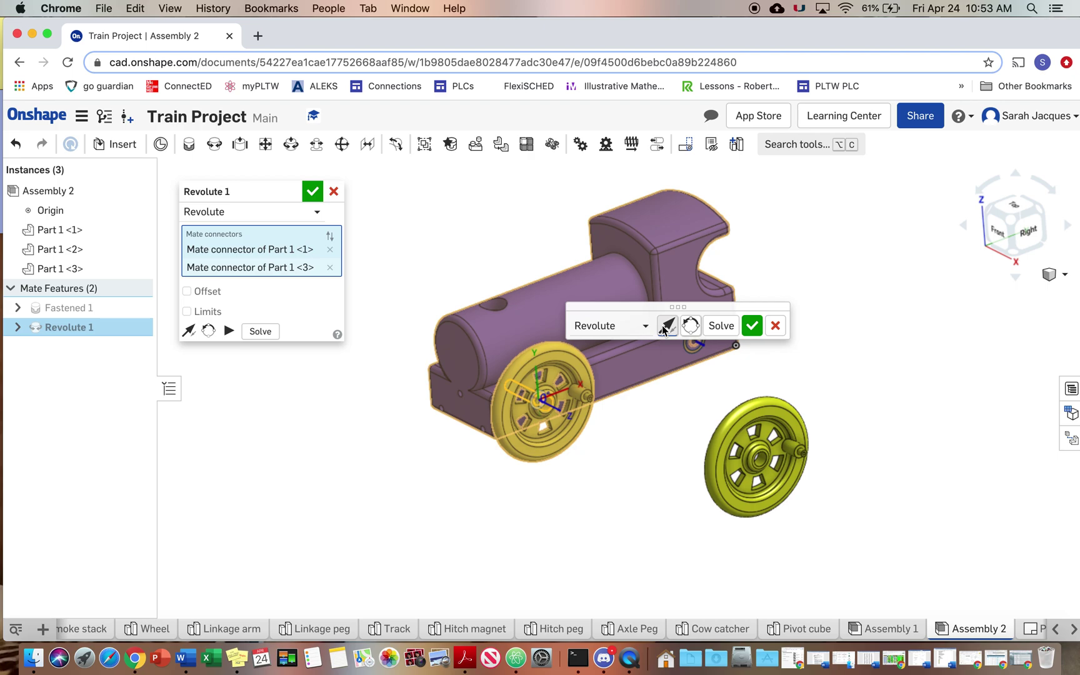
click(752, 326)
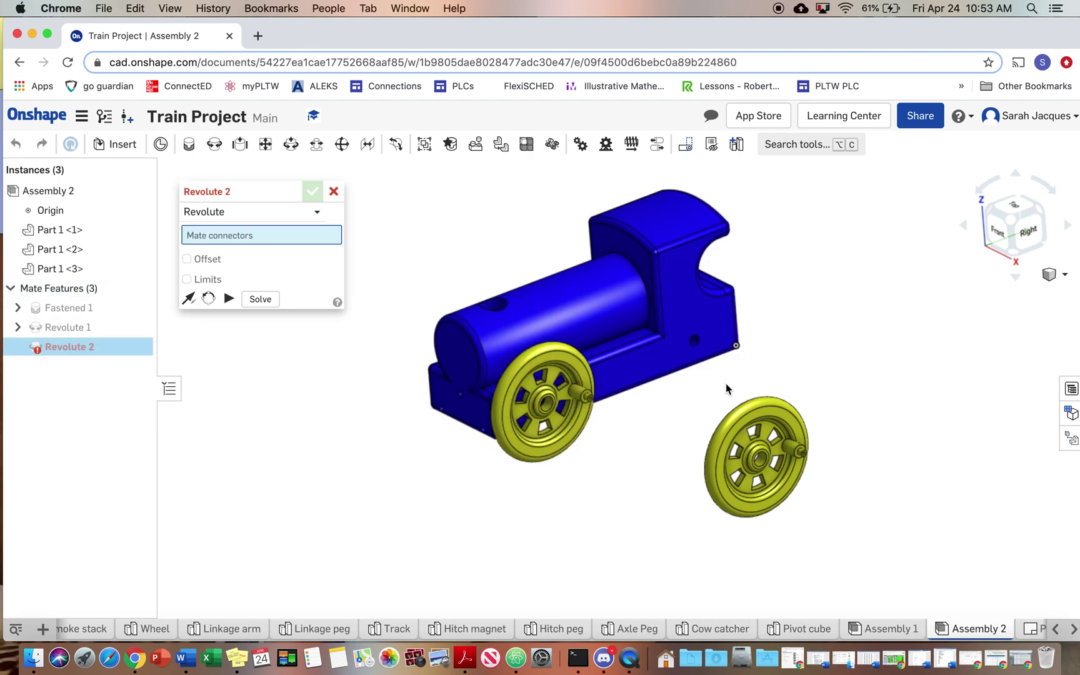
Define a second Revolute mate between the outer centre of the body's rear axle hole and the remaining wheel's hub hole.
scroll(672, 371, up, 3)
scroll(673, 370, up, 5)
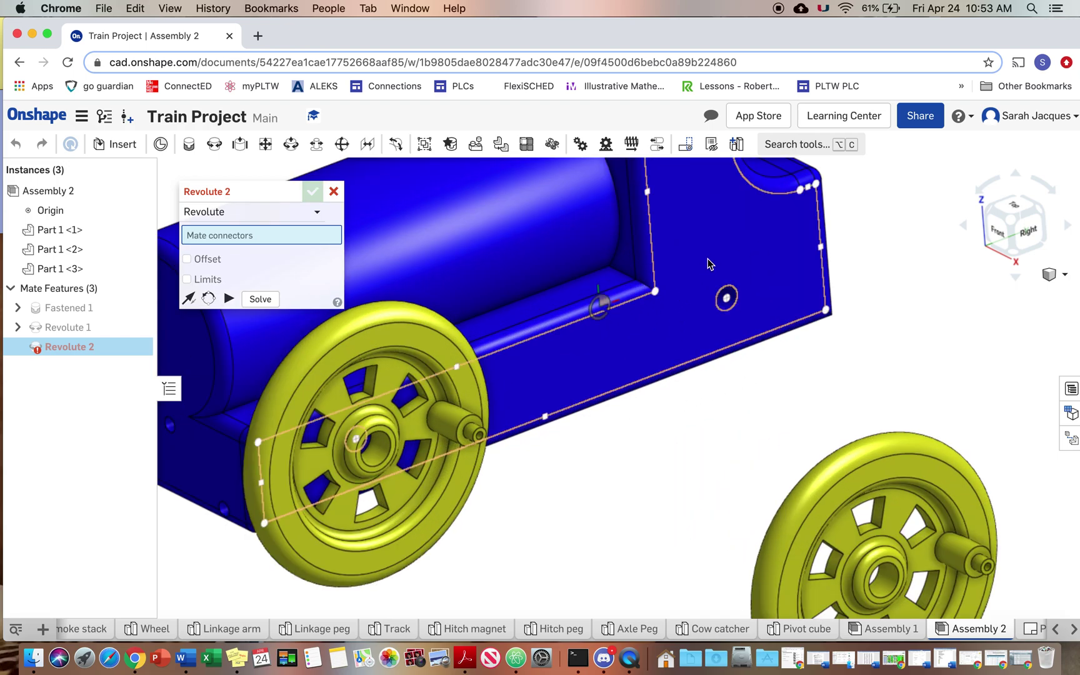
scroll(739, 235, up, 4)
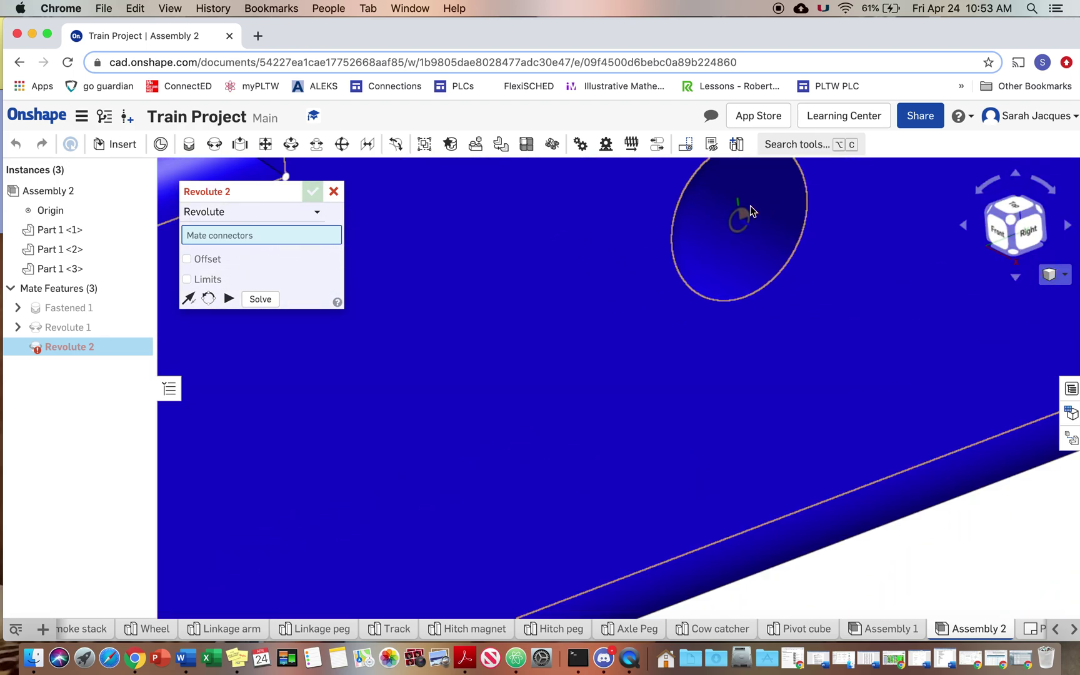
click(744, 228)
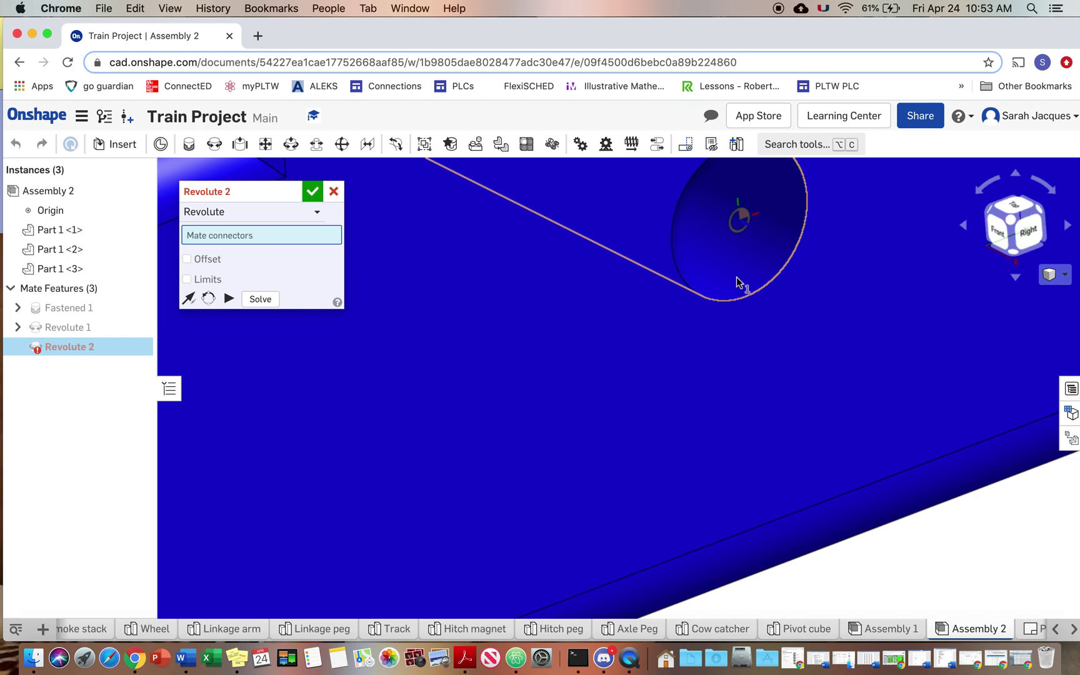
scroll(733, 286, down, 6)
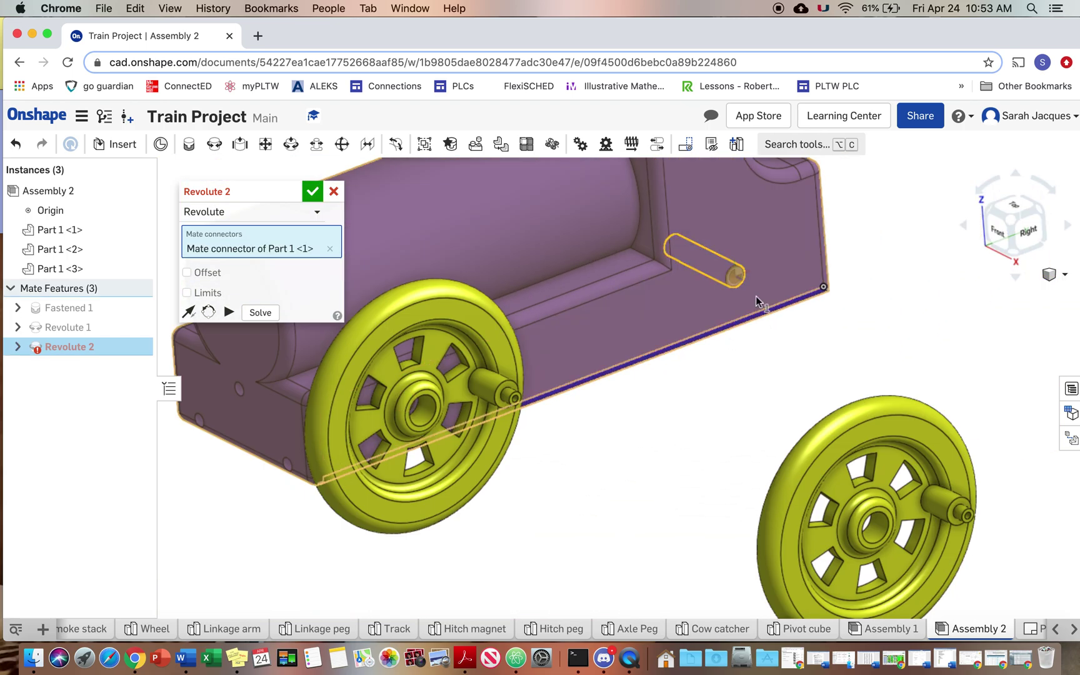
right_drag(762, 302, 478, 532)
scroll(374, 528, up, 5)
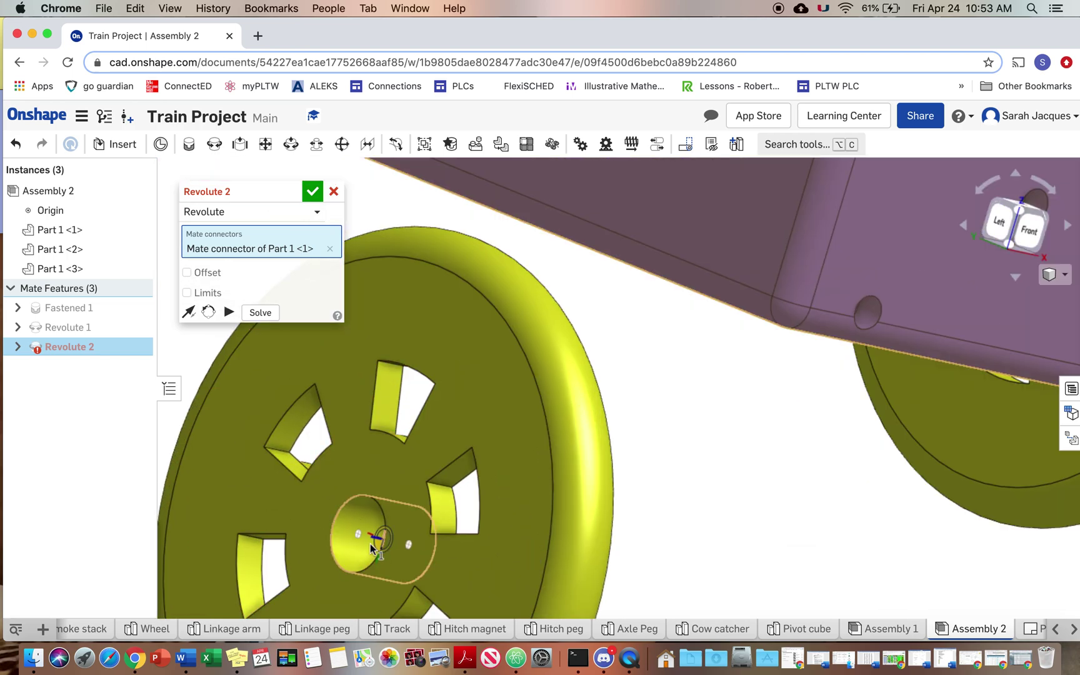
click(375, 540)
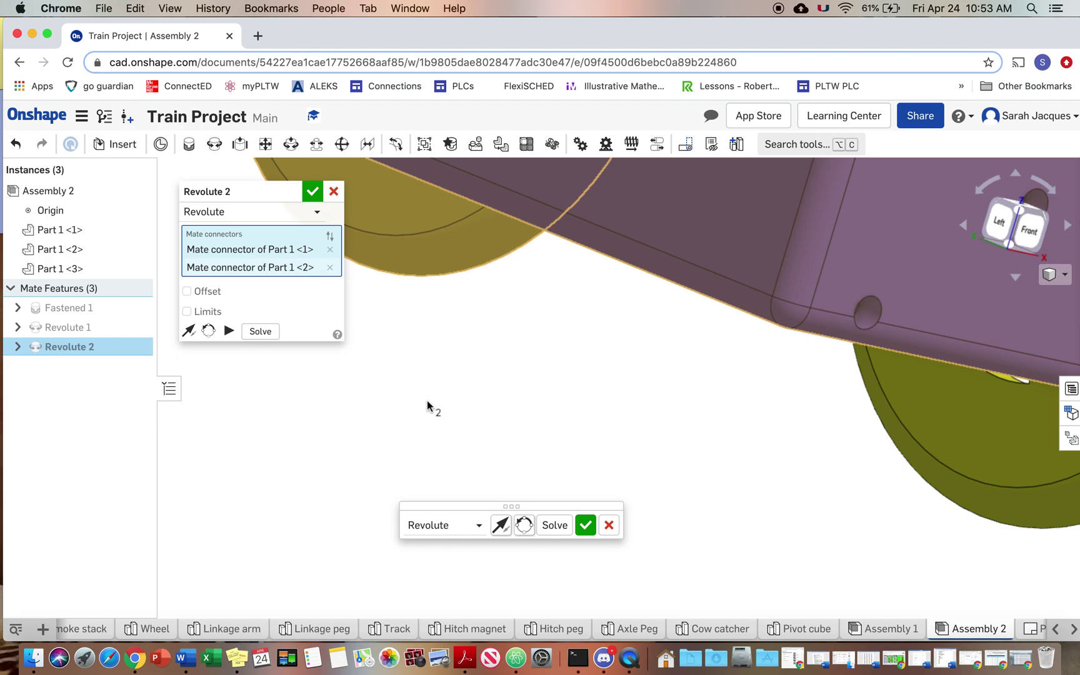
Accept the rear wheel's Revolute mate, end the mate command, and turn both wheels on their axle holes to test them.
right_drag(897, 475, 331, 572)
scroll(731, 425, down, 10)
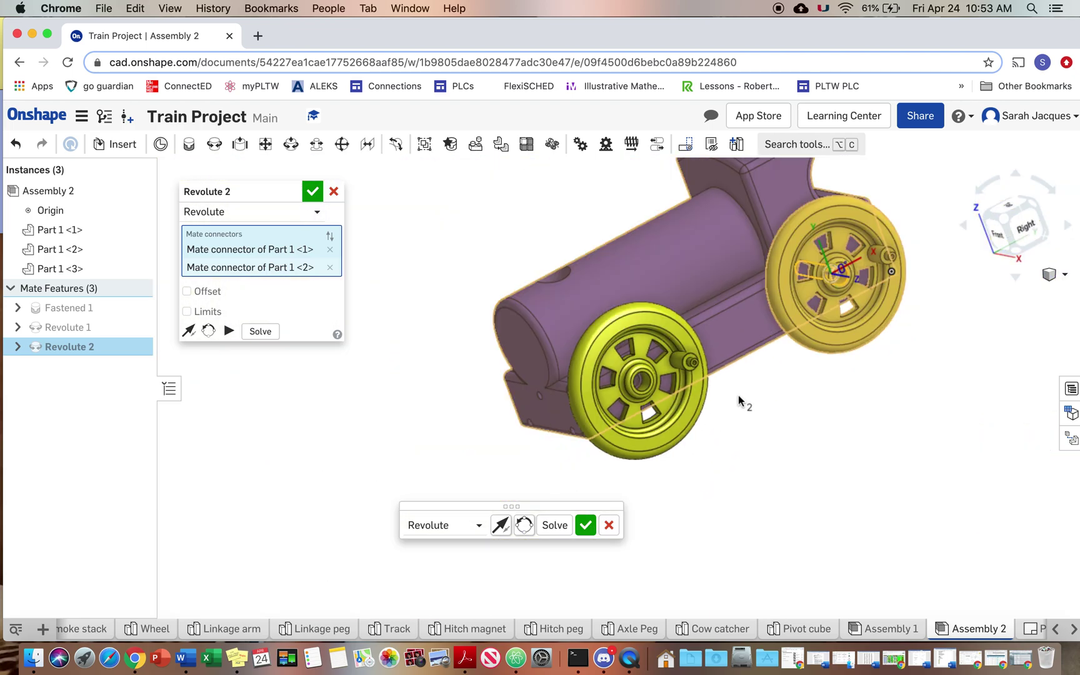
middle_drag(741, 400, 475, 413)
click(585, 525)
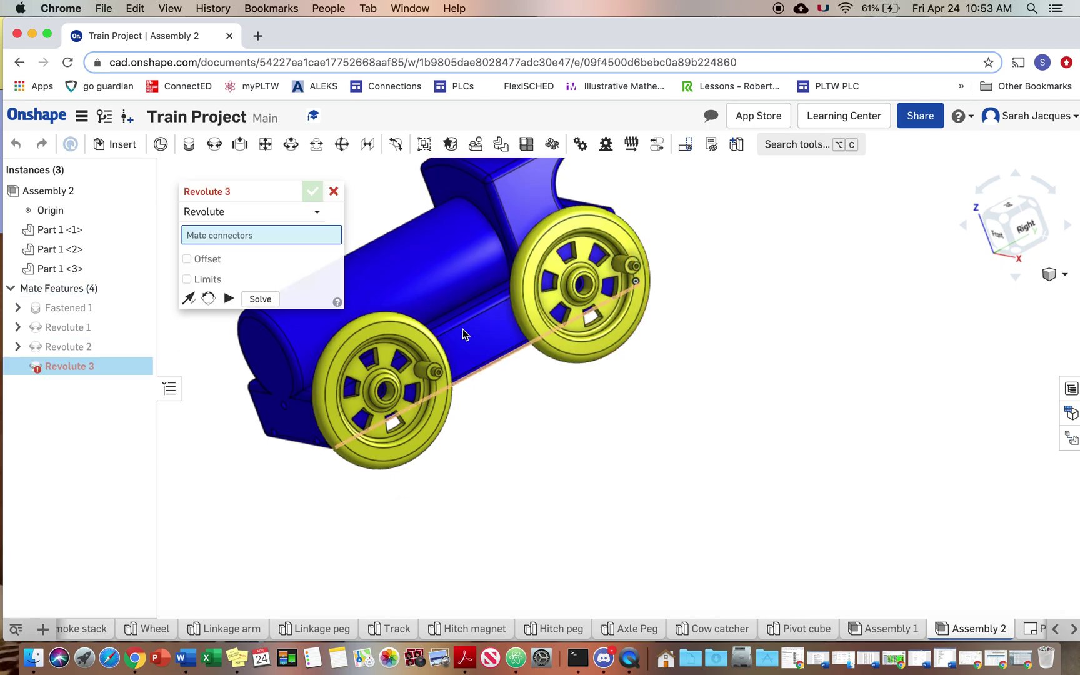
click(313, 191)
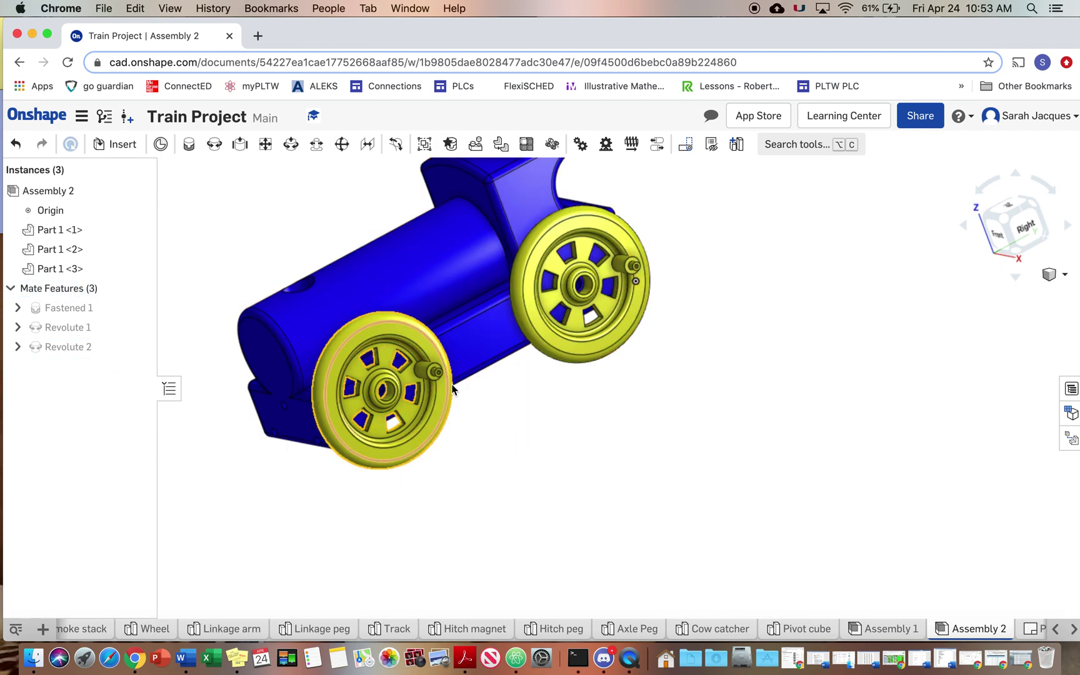
drag(413, 465, 379, 476)
drag(634, 265, 657, 350)
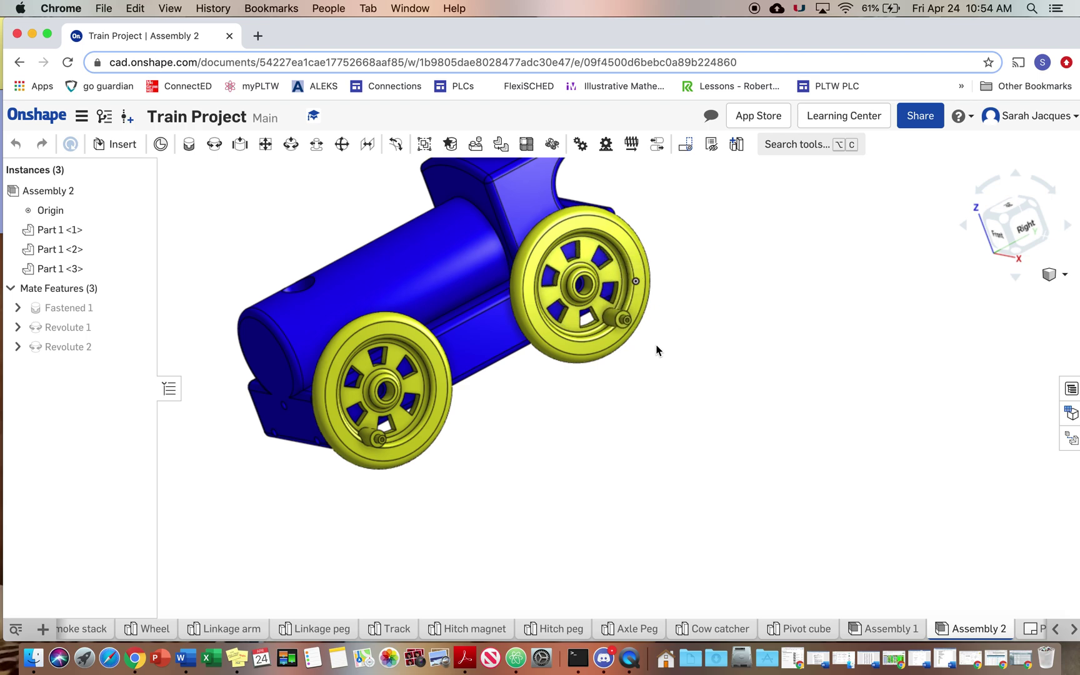
Rename the front wheel's mate, Revolute 1, as Wheel.
right_click(50, 335)
click(80, 340)
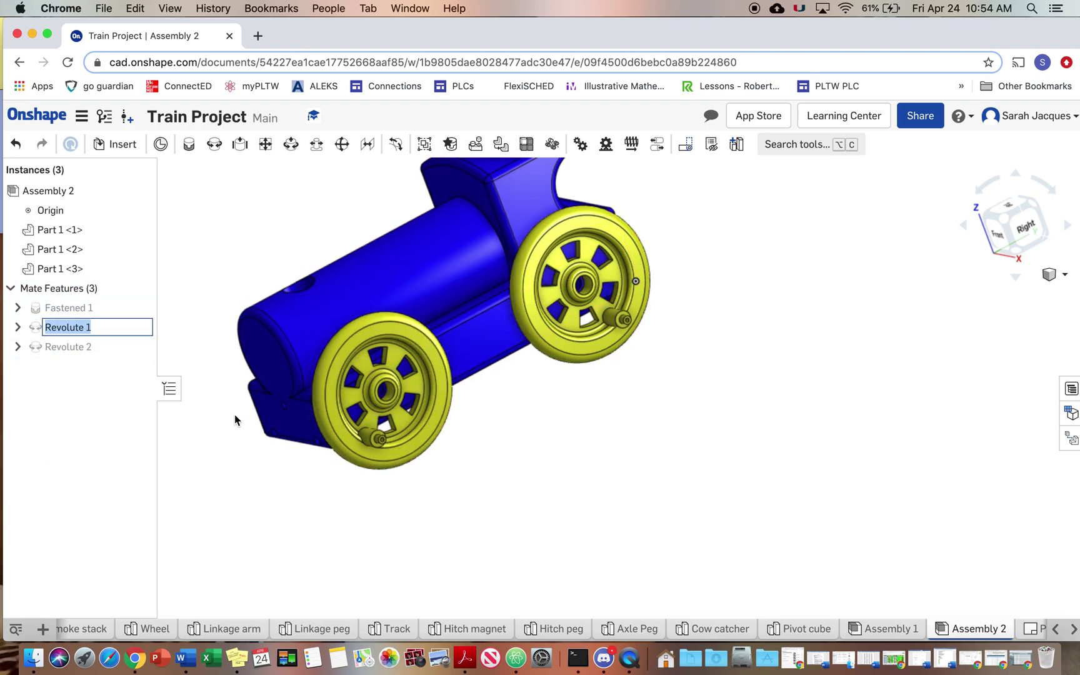
text(Wheel)
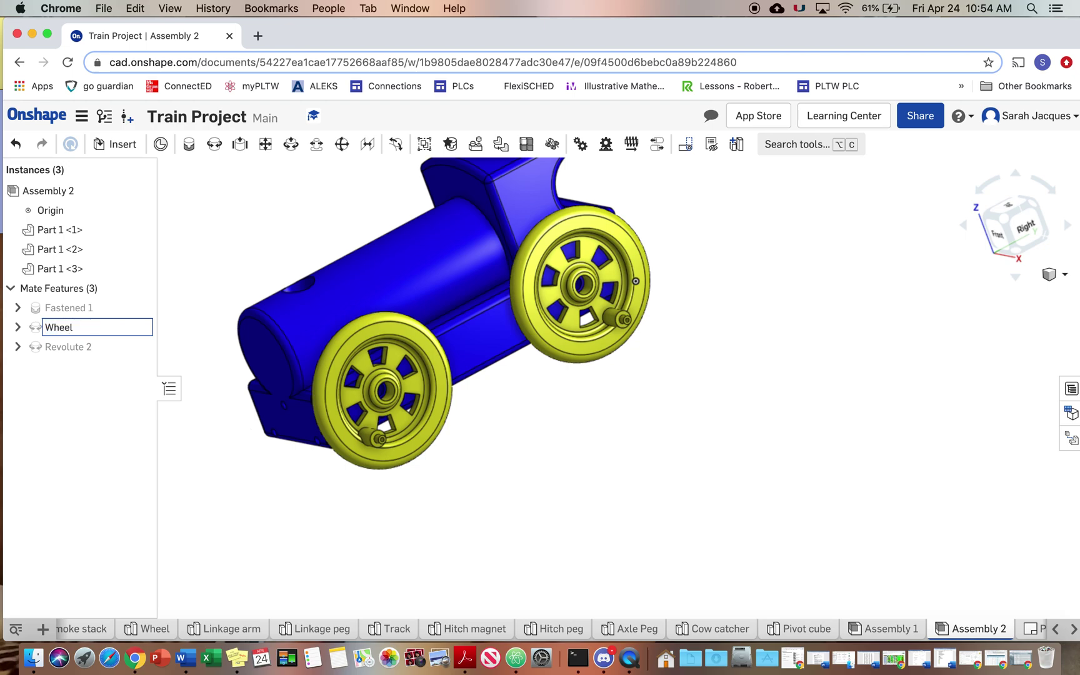
key(Escape)
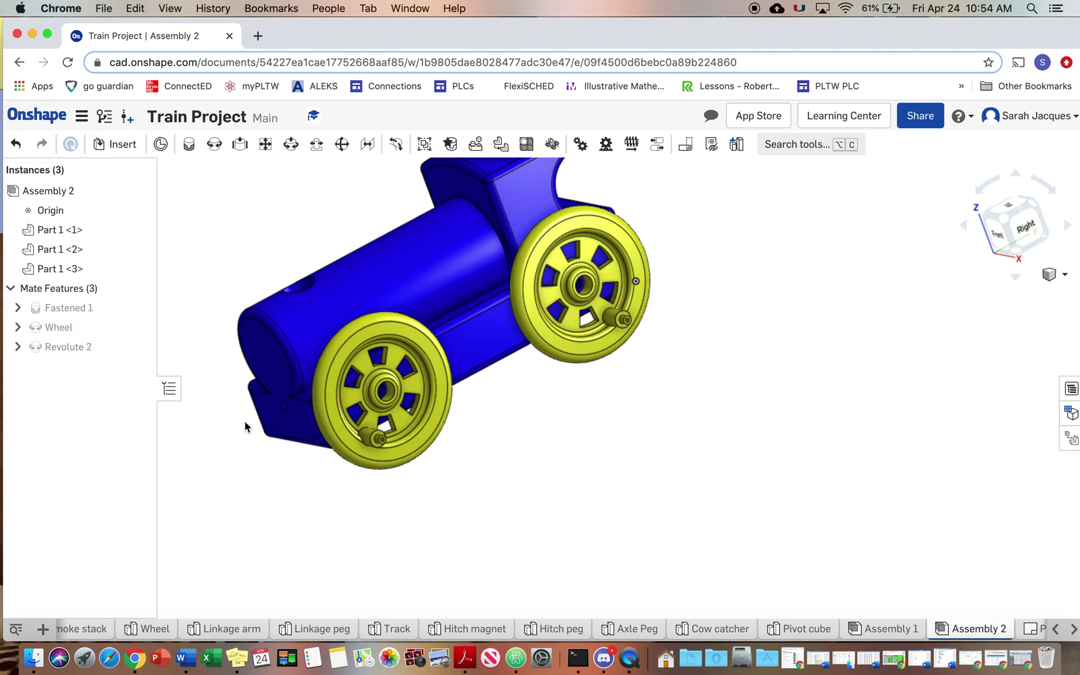
right_click(85, 347)
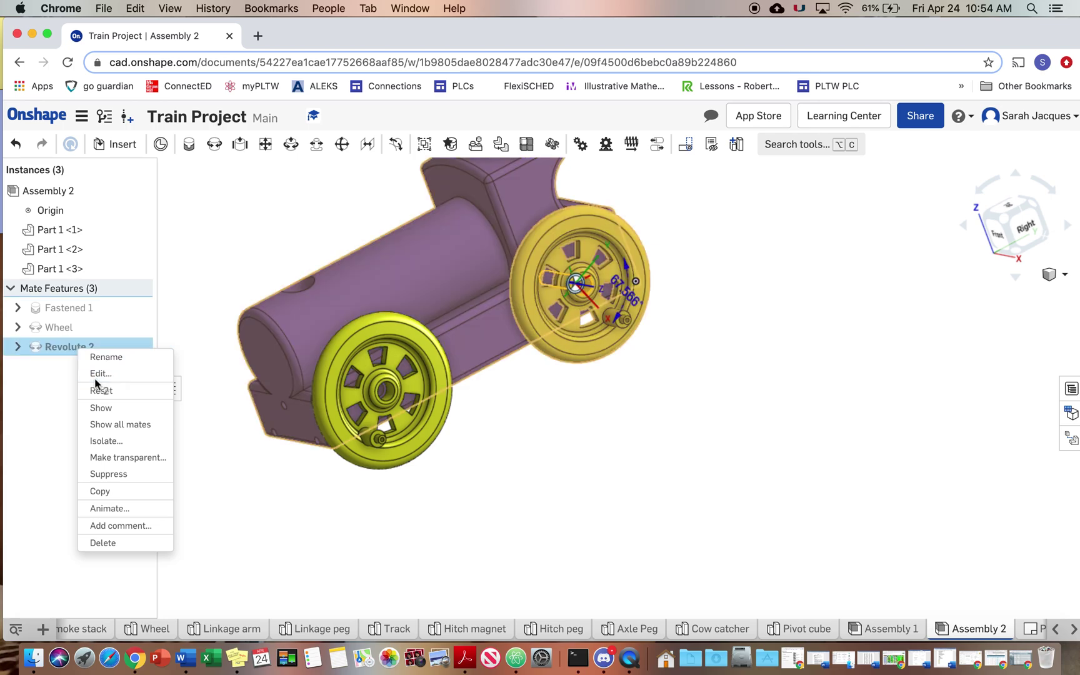
click(97, 375)
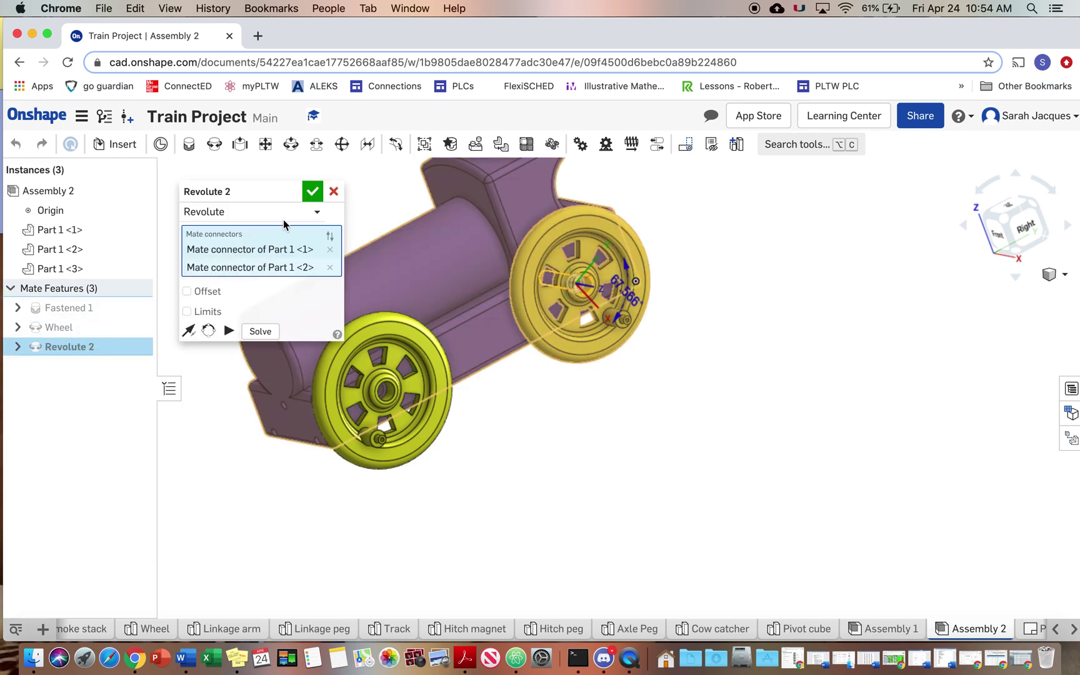
click(332, 194)
Rename the rear wheel's mate, Revolute 2, as Wheel2.
right_click(86, 348)
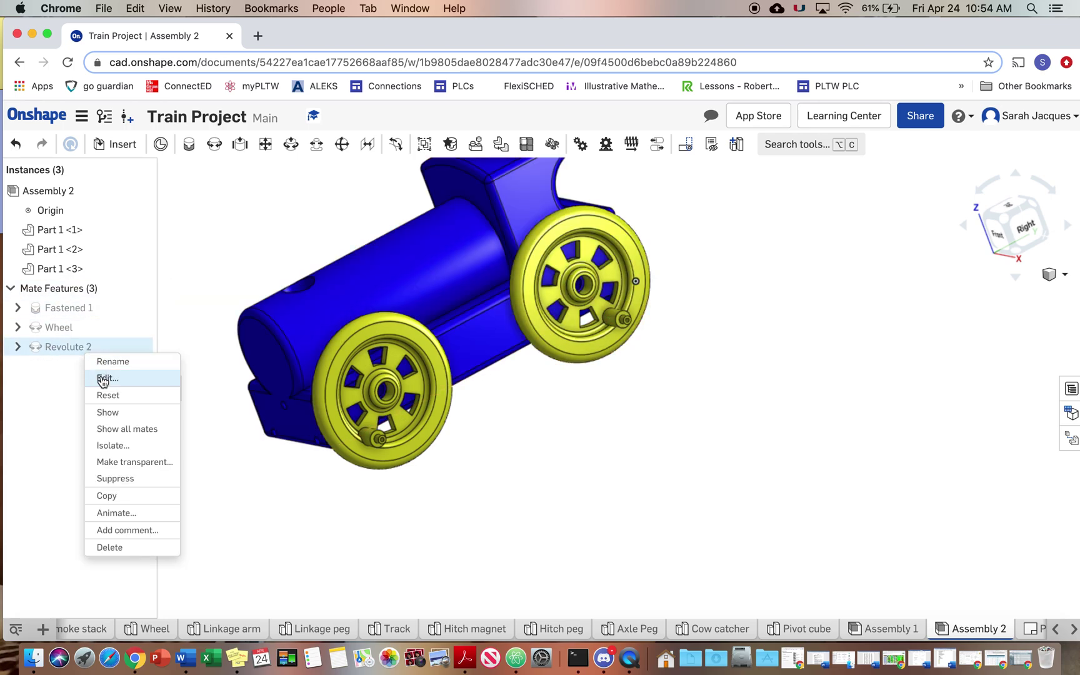
click(110, 362)
text(Wheel2)
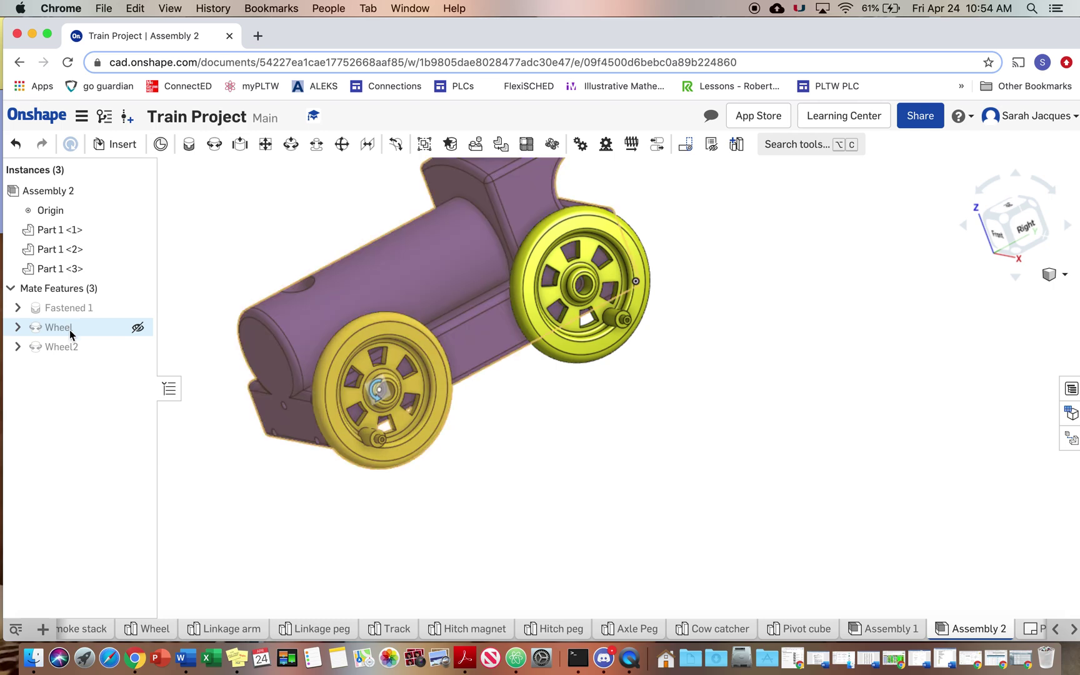
Animate the Wheel2 mate from 0 to 360 degrees to check the rear wheel's rotation, and close the animation.
right_click(69, 345)
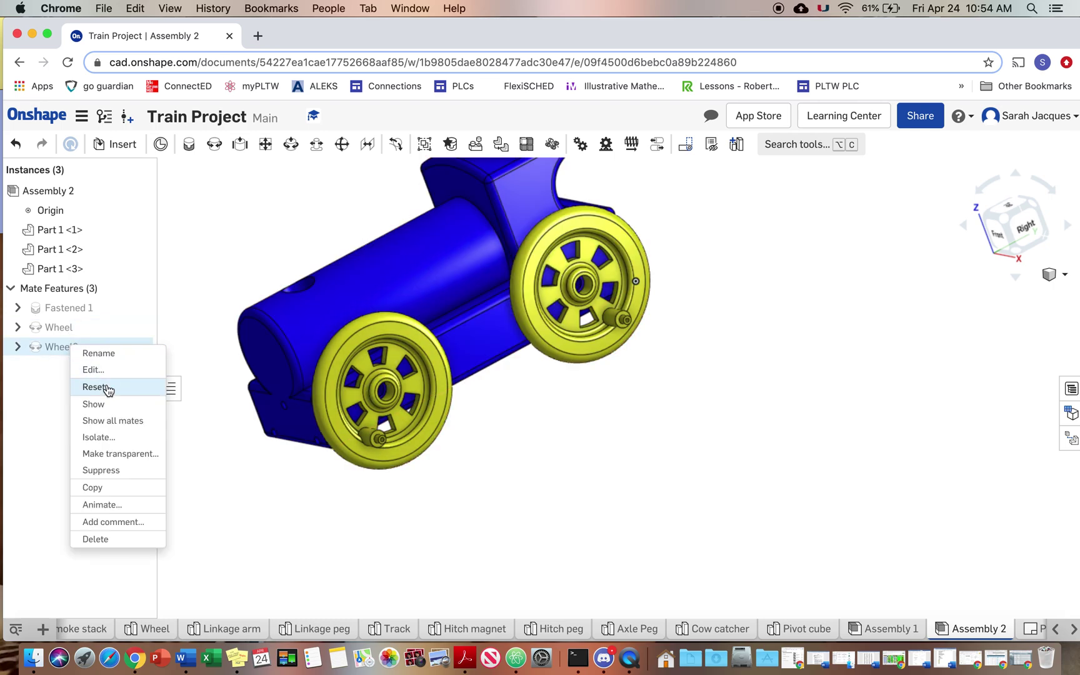
click(94, 503)
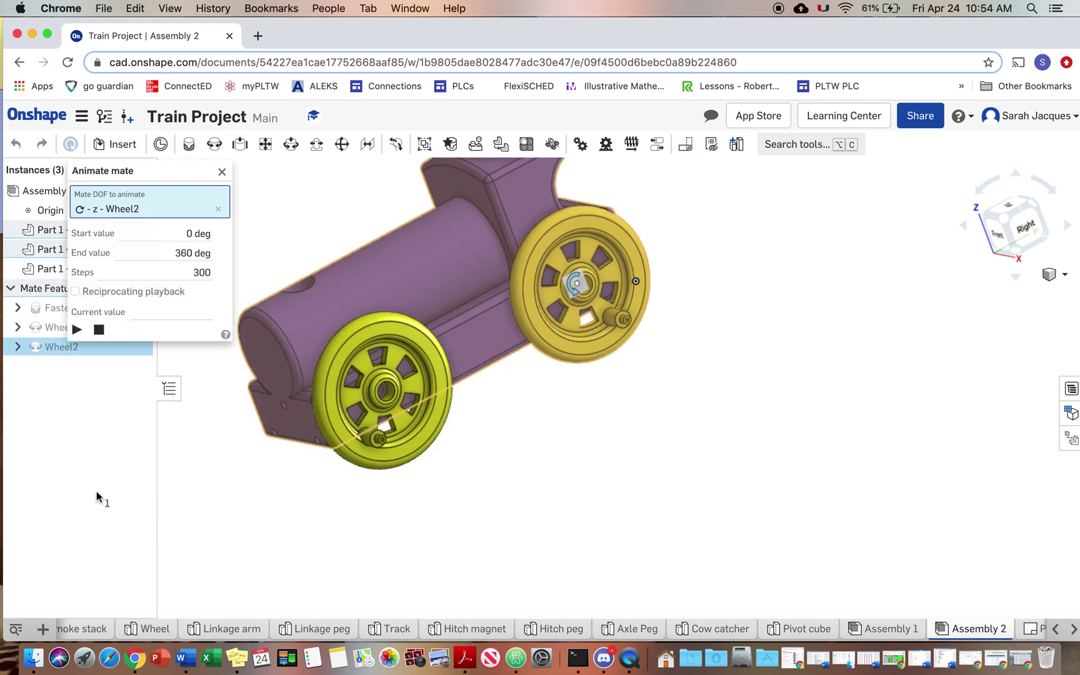
click(77, 330)
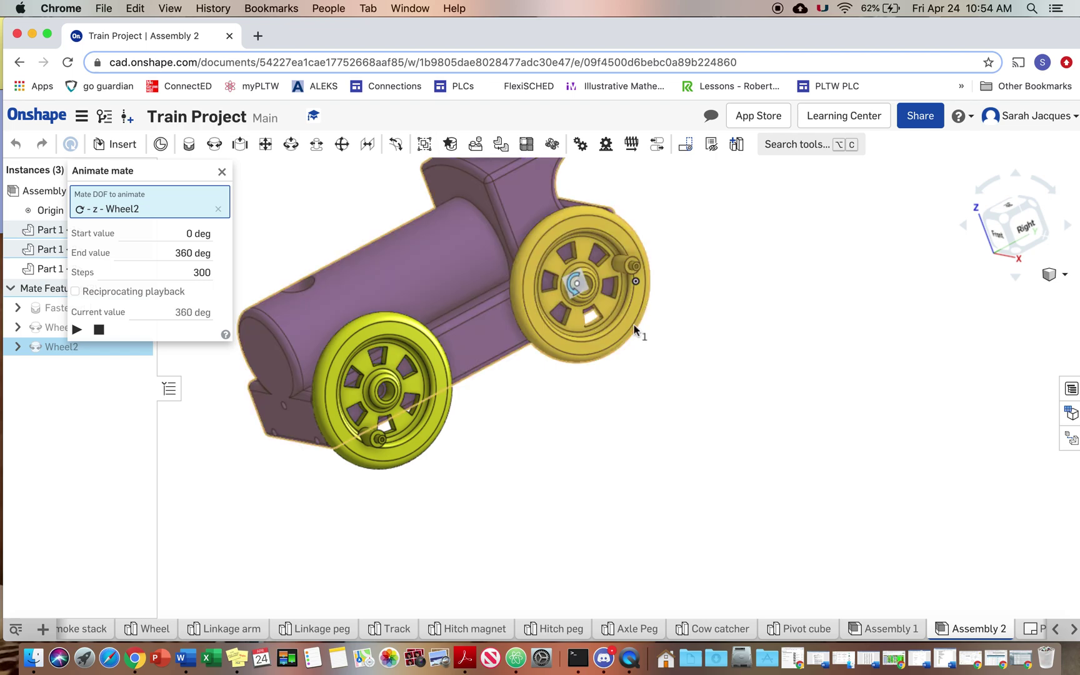
click(222, 172)
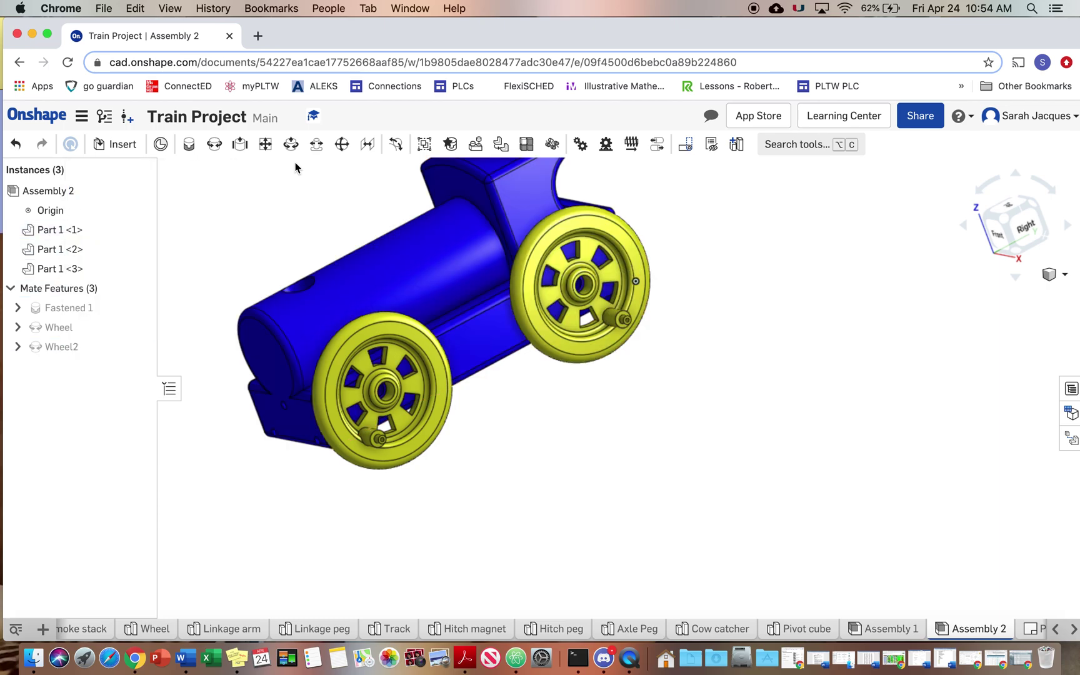
Insert two Axle Peg parts into the open space beside the train and finish inserting.
click(115, 144)
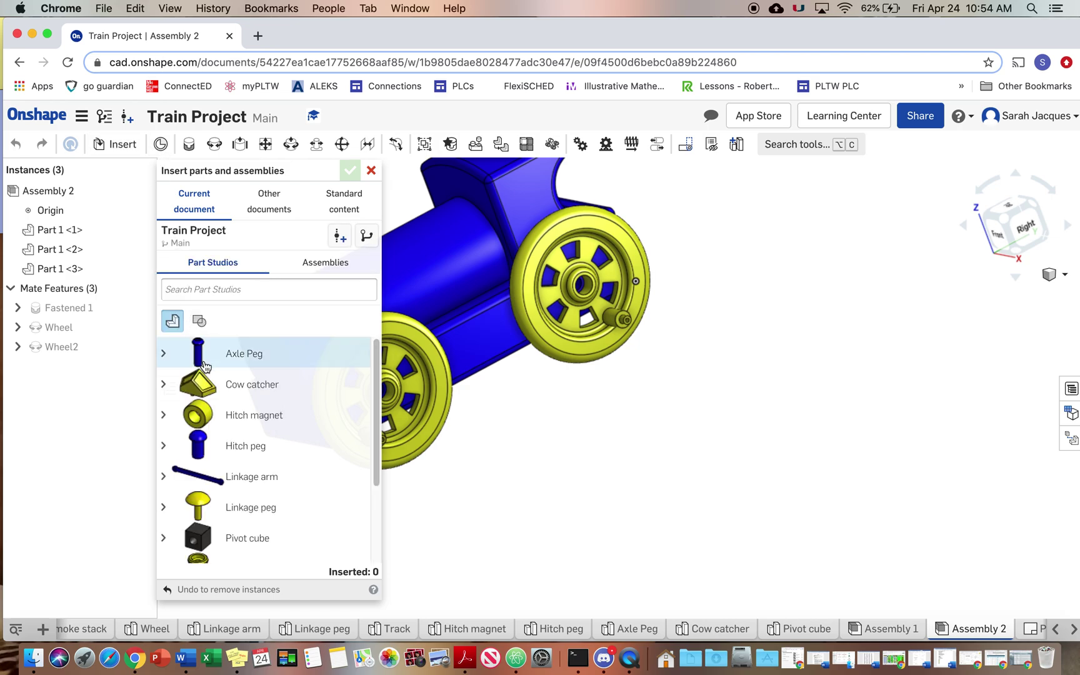
click(209, 356)
click(605, 453)
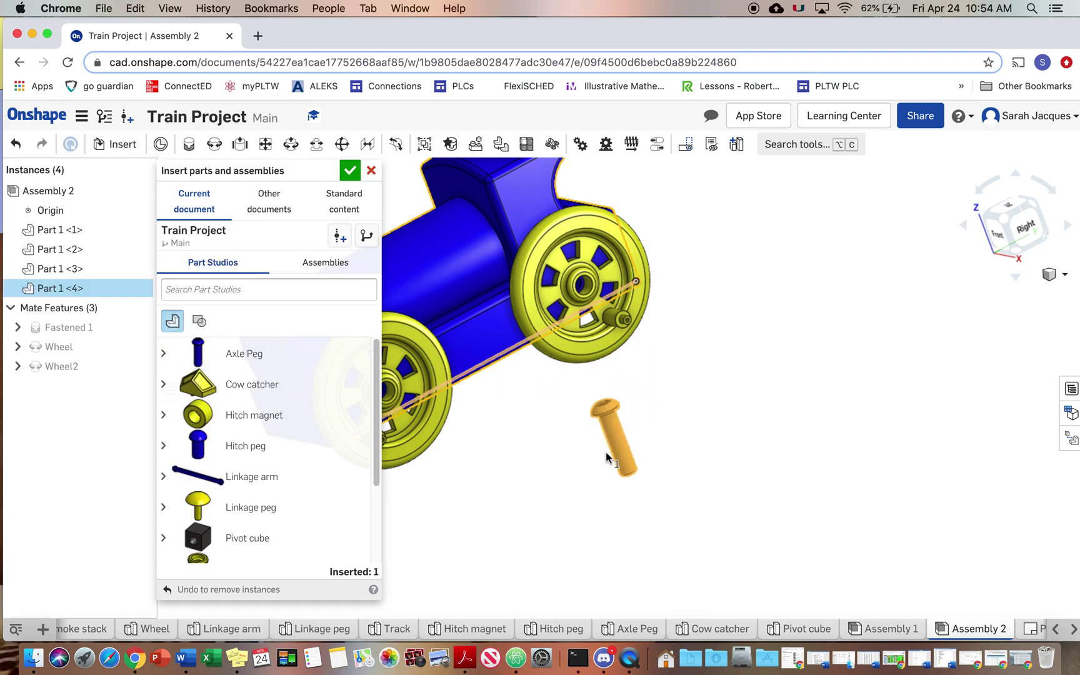
click(204, 353)
click(702, 387)
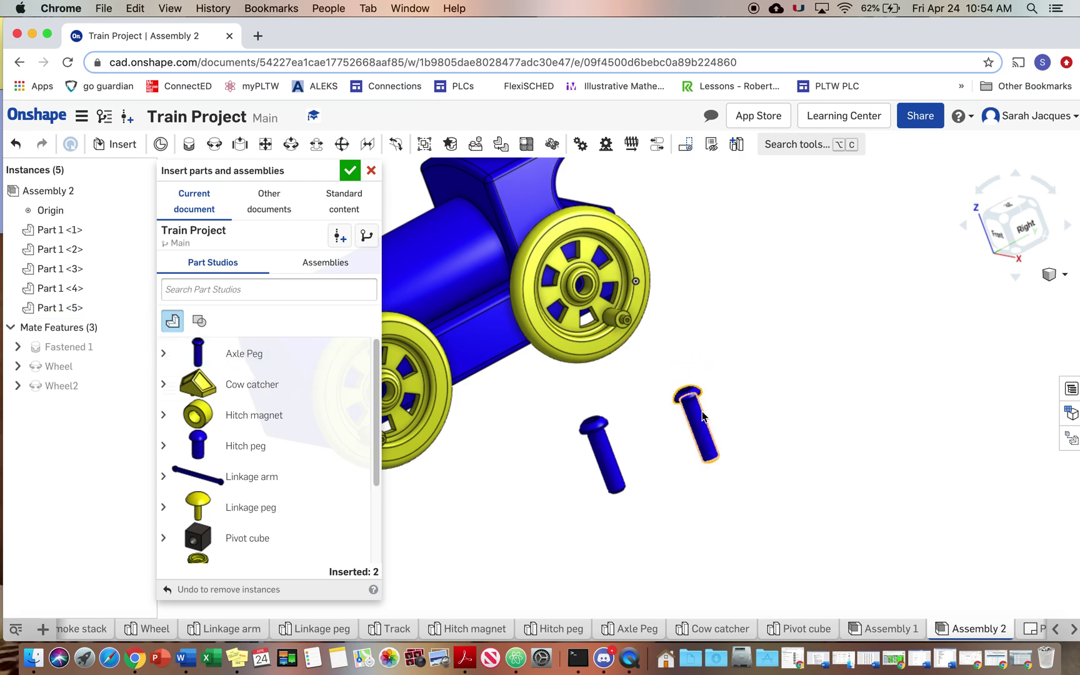
click(350, 171)
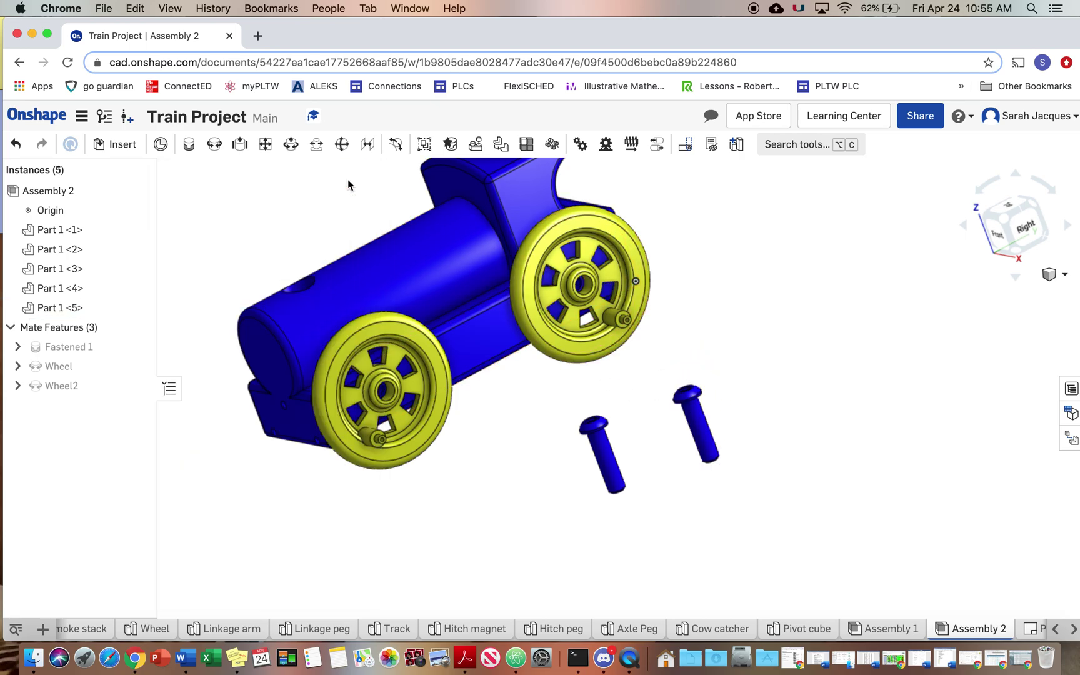
Fasten one axle peg to the rear wheel's hub hole, mating the underside of the peg's head to the hub.
right_drag(485, 514, 496, 447)
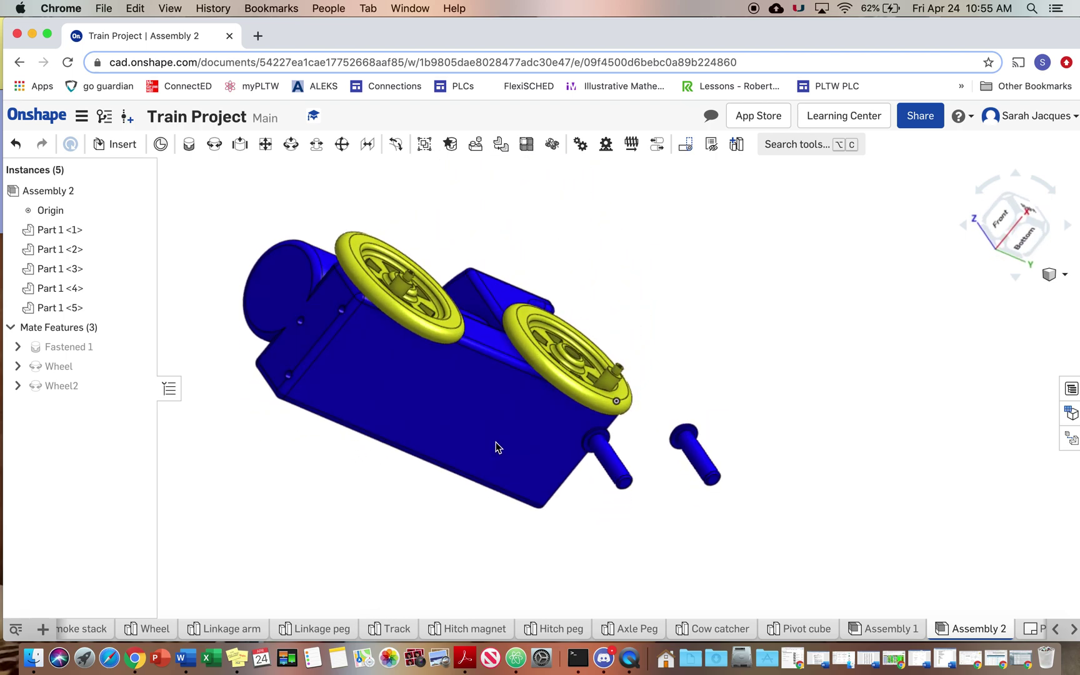
click(195, 148)
scroll(597, 443, up, 5)
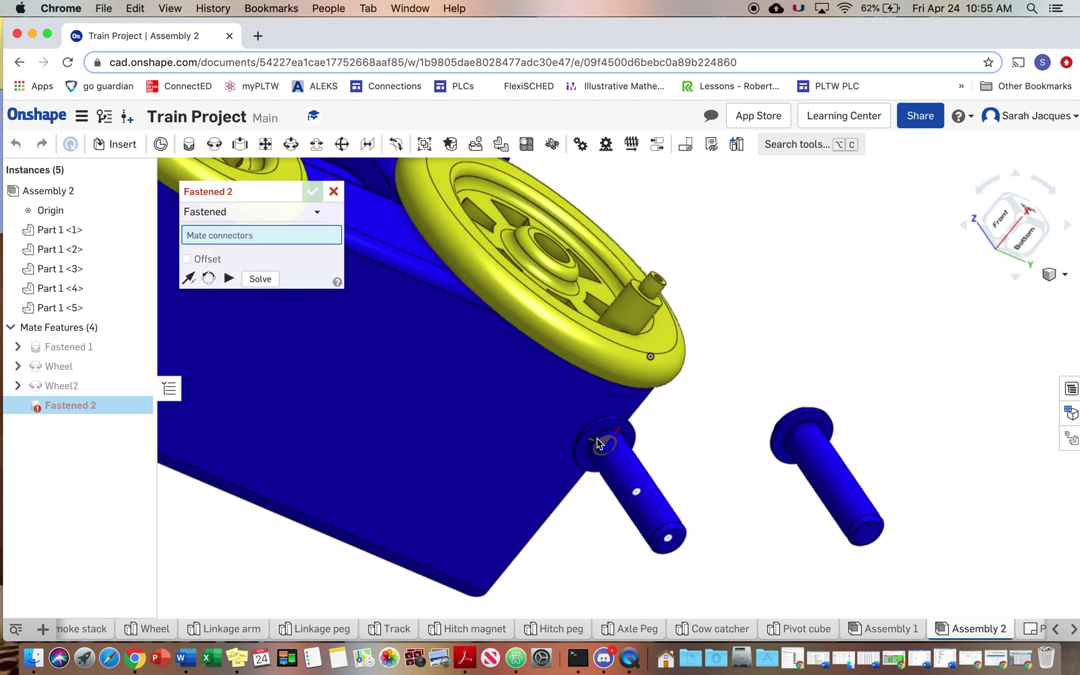
click(616, 448)
right_drag(614, 312, 590, 366)
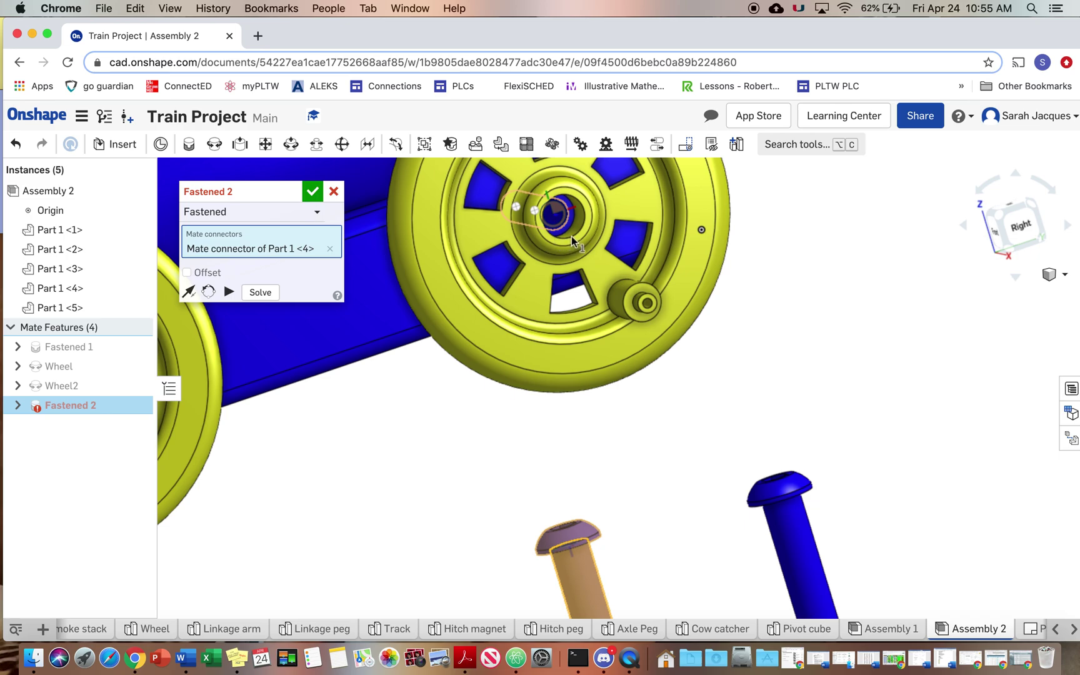
scroll(586, 217, up, 5)
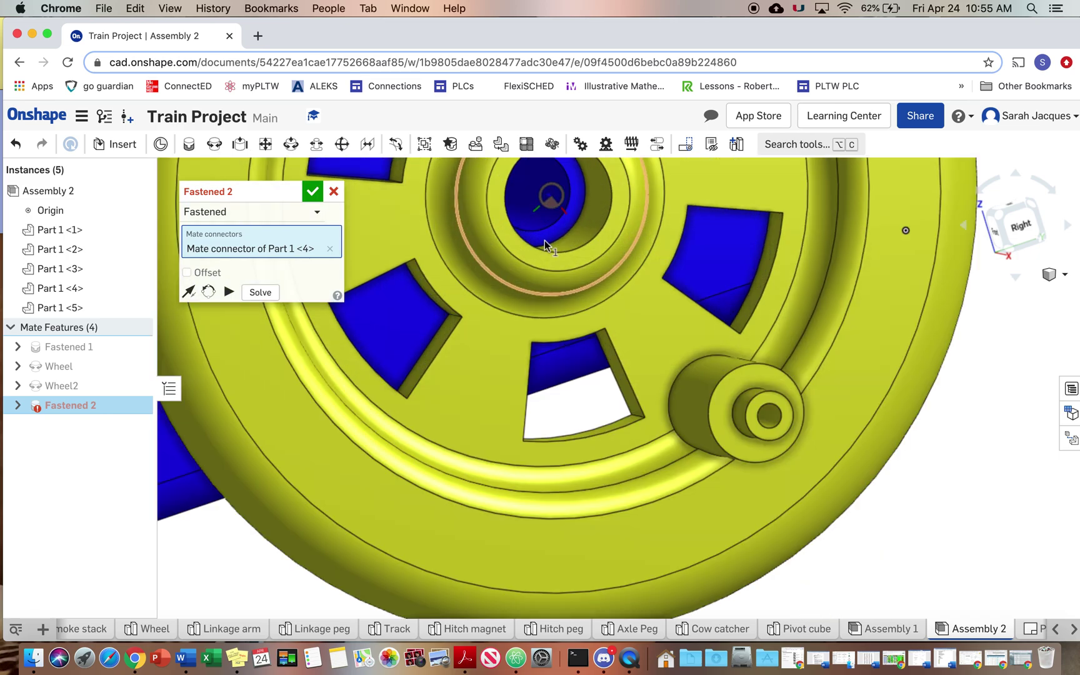
click(591, 239)
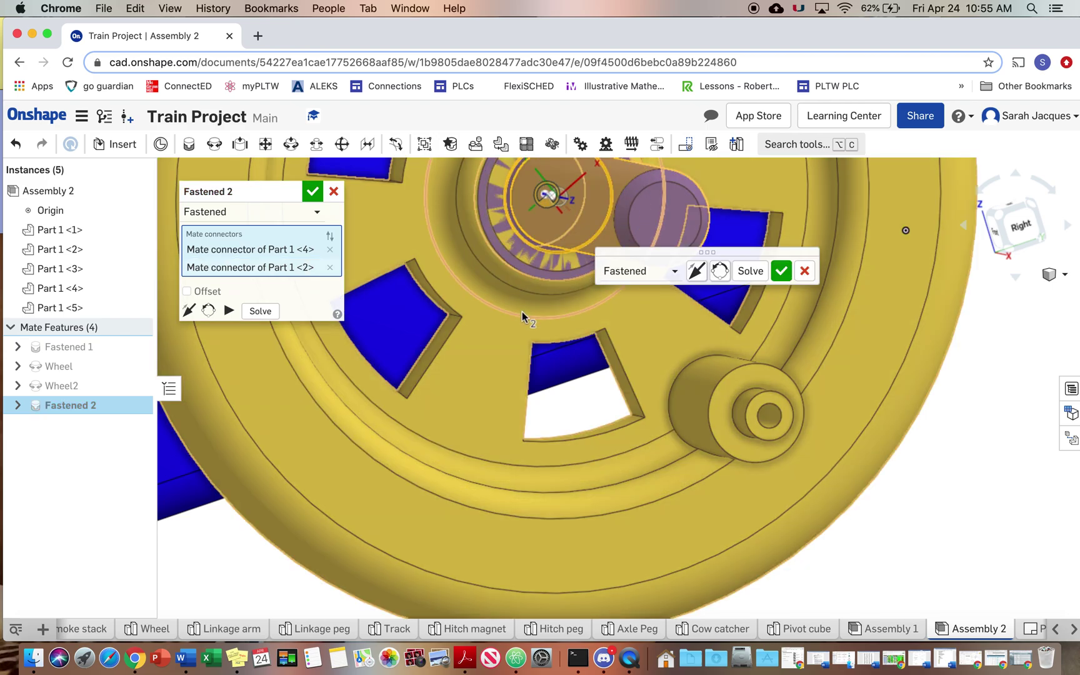
right_drag(521, 313, 754, 314)
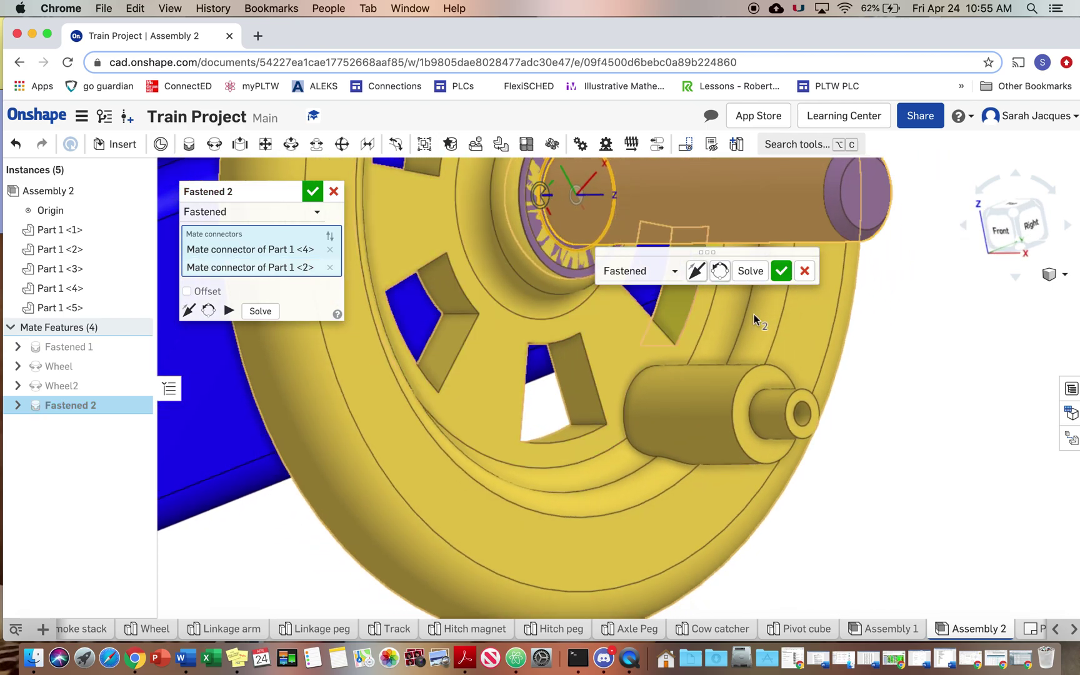
click(783, 273)
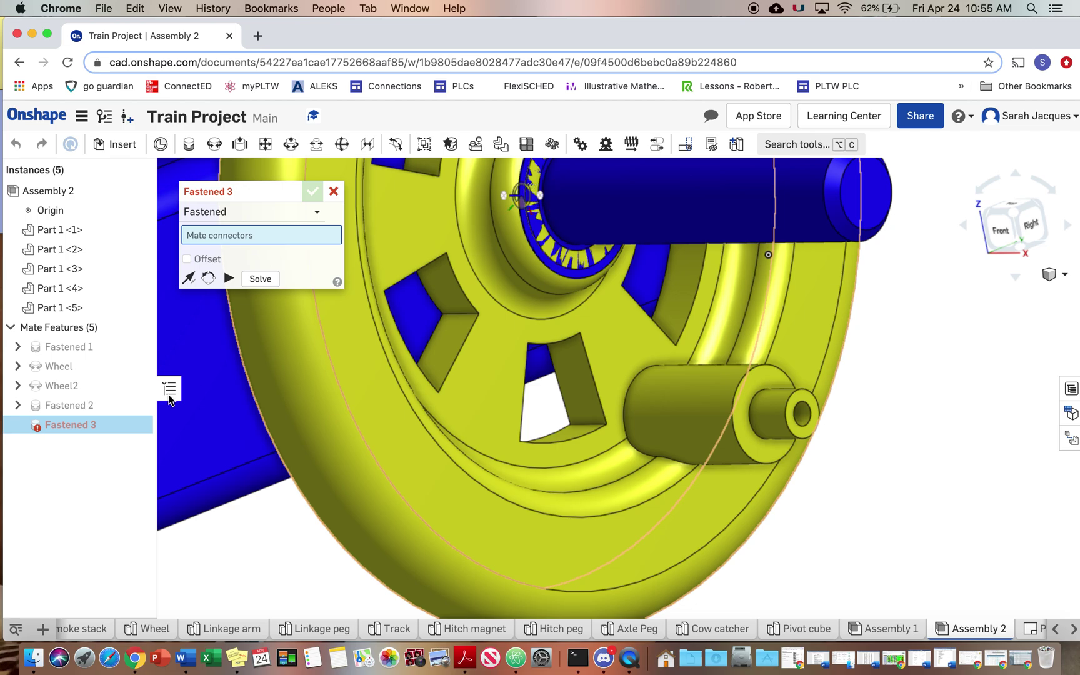
click(335, 193)
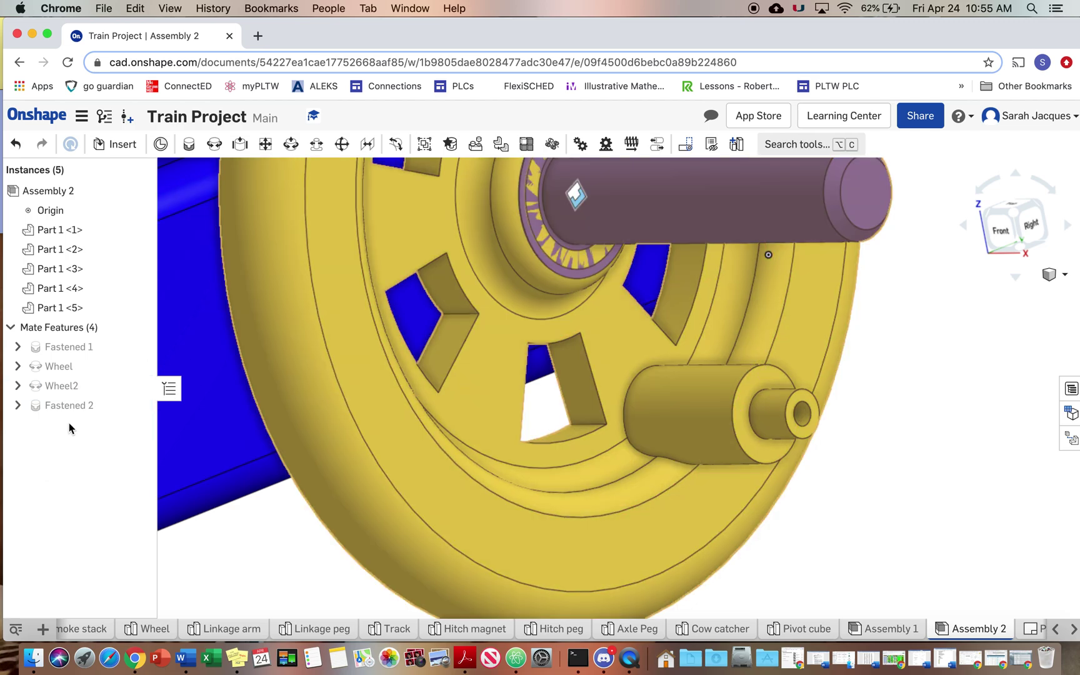
Flip the primary axis of the rear peg's Fastened 2 mate so its shaft points into the wheel, and turn the wheel by its crank pin.
click(73, 406)
double_click(73, 406)
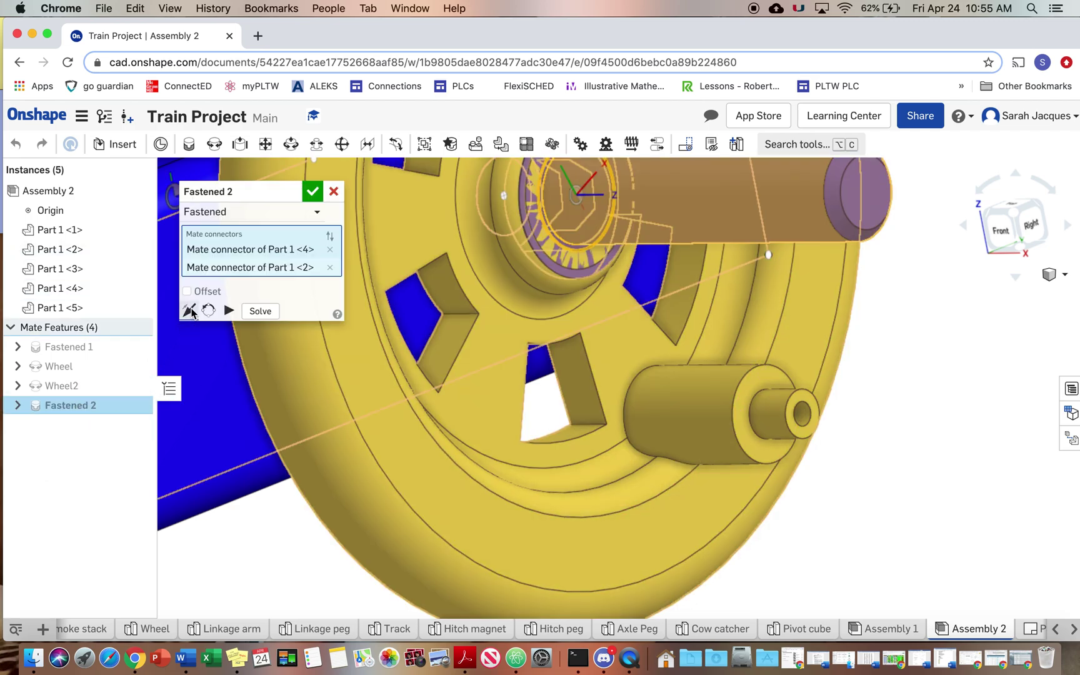
click(183, 312)
click(312, 193)
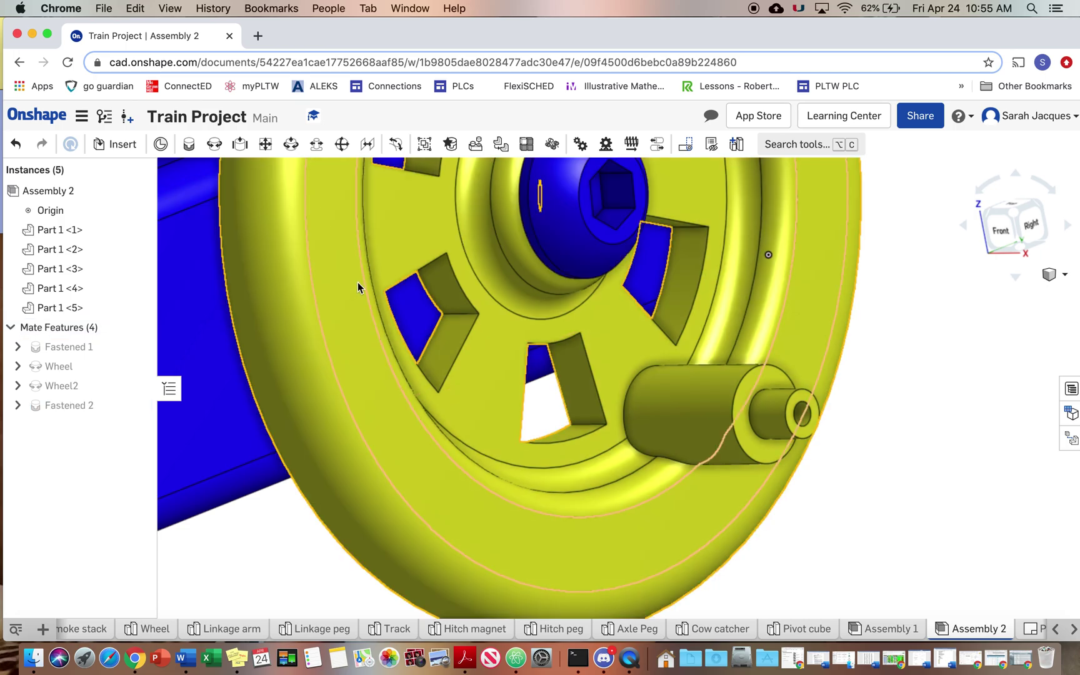
scroll(357, 286, up, 3)
scroll(357, 286, down, 10)
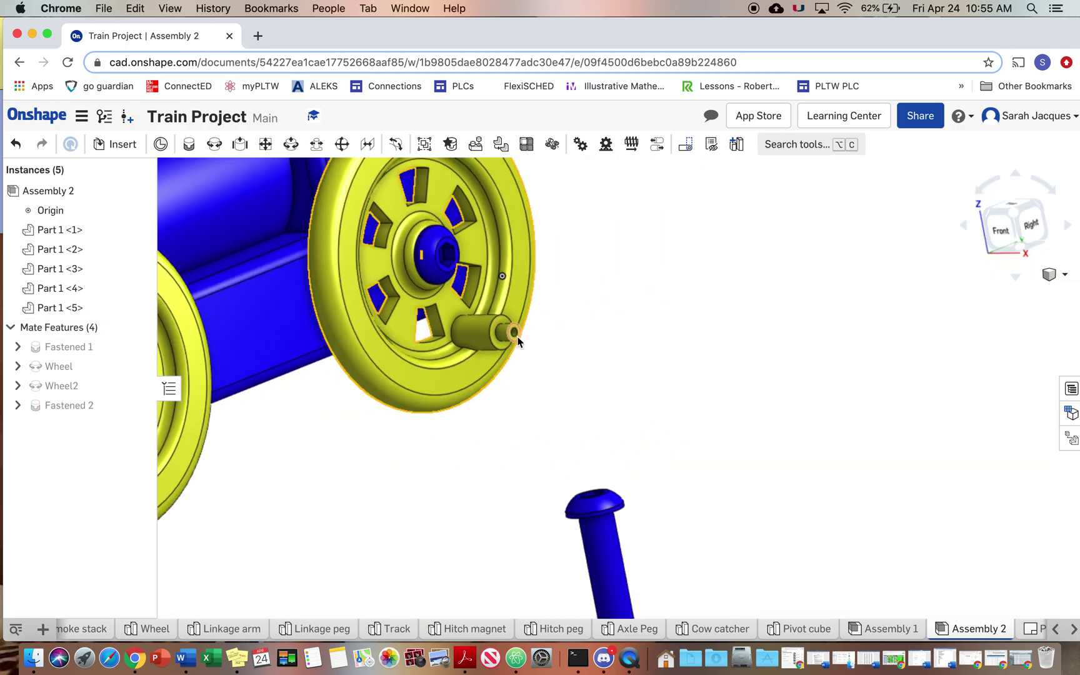
drag(515, 375, 350, 418)
scroll(350, 418, down, 5)
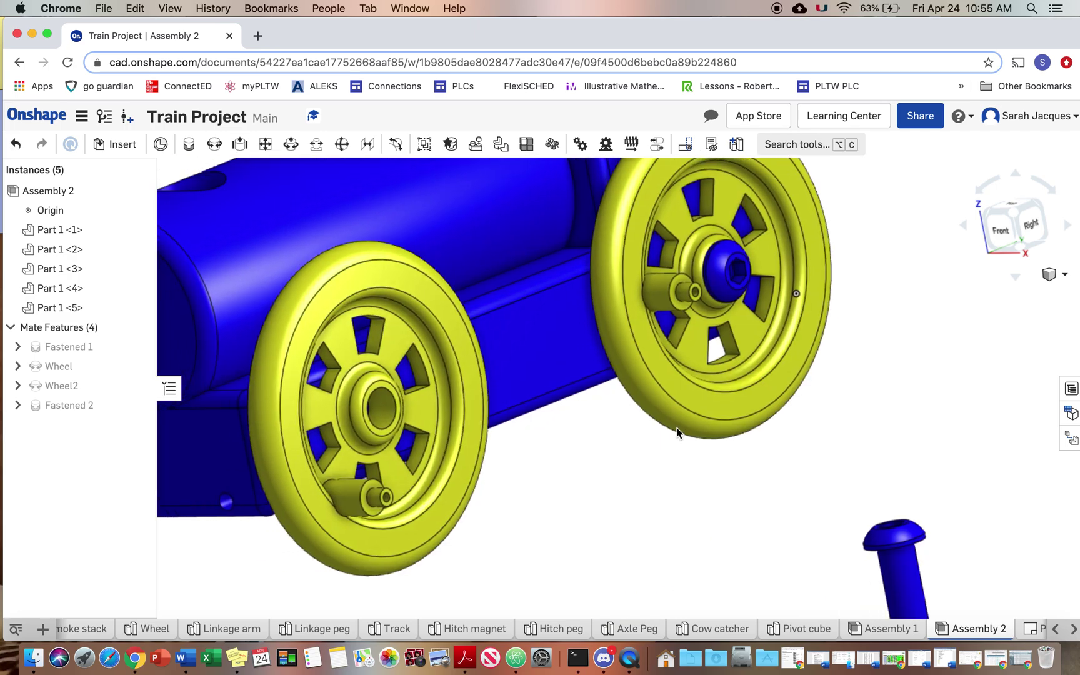
Fasten the remaining axle peg to the front wheel's hub hole, mating the shaft end beneath the peg's head to the hub.
click(189, 143)
scroll(474, 392, up, 2)
scroll(474, 393, up, 5)
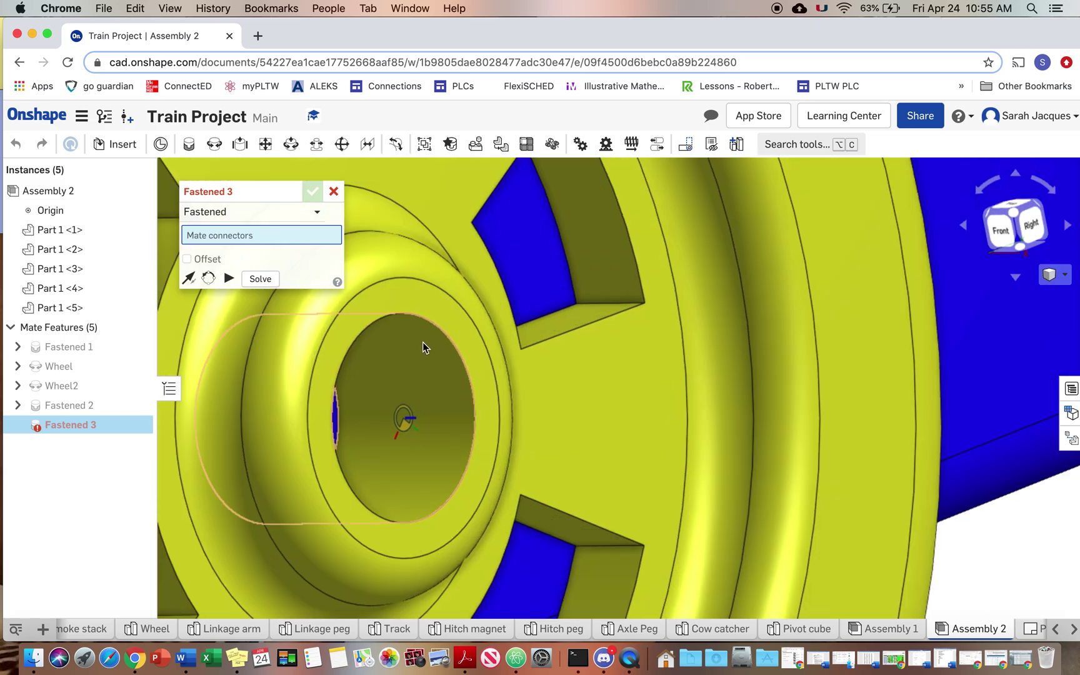
click(409, 422)
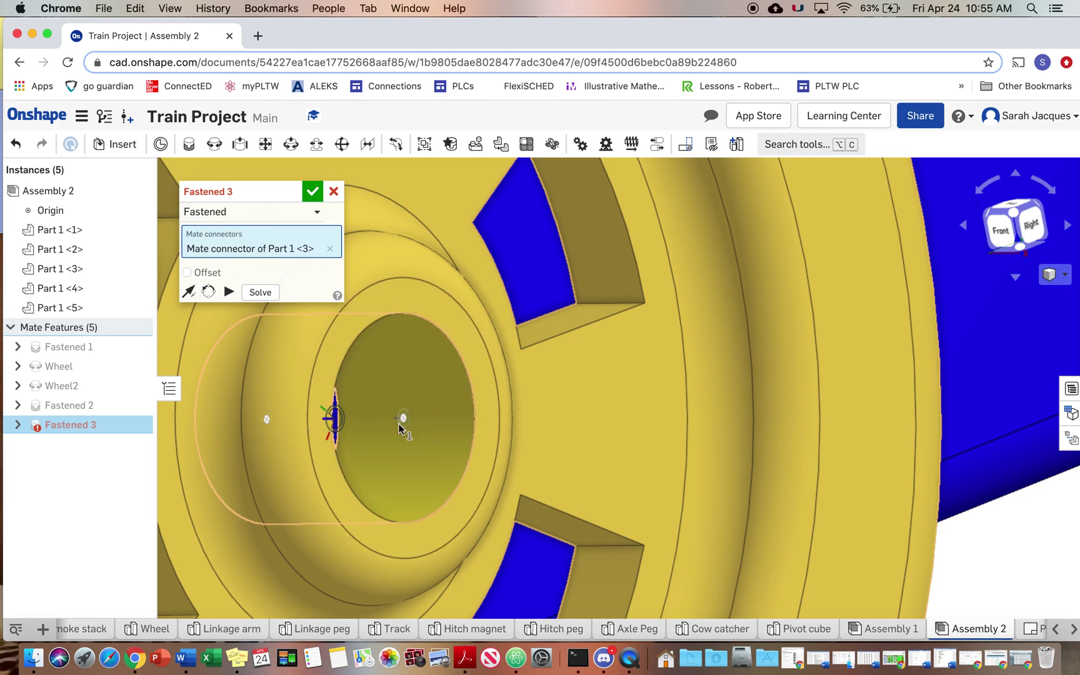
scroll(486, 443, down, 10)
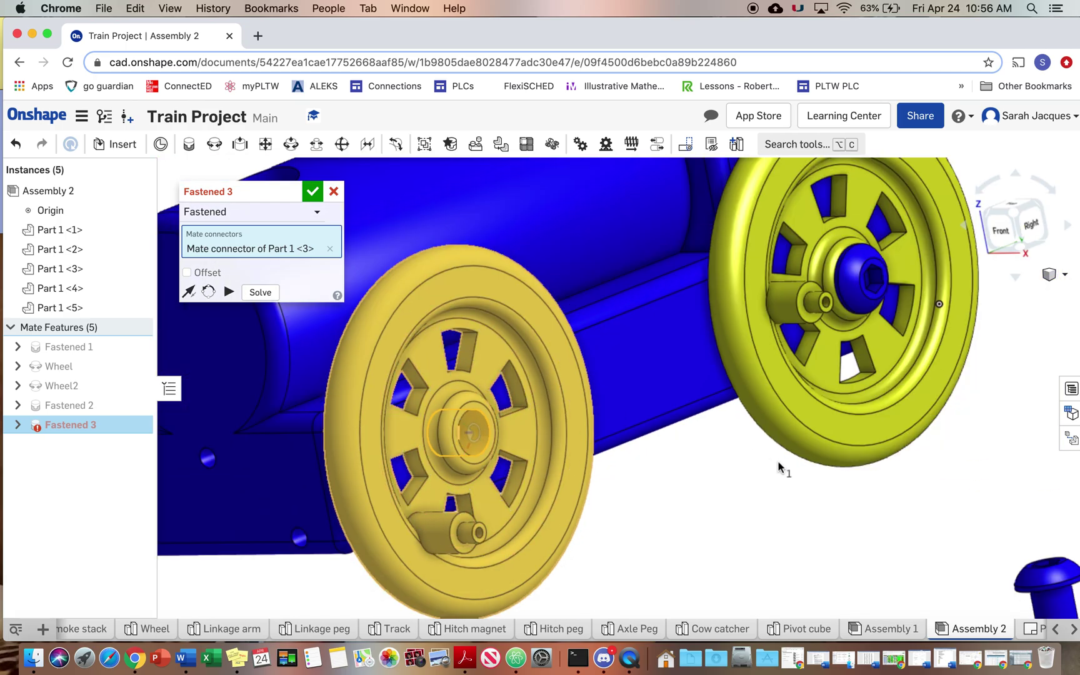
scroll(461, 346, down, 3)
scroll(533, 361, up, 3)
right_drag(534, 361, 722, 532)
scroll(721, 532, up, 5)
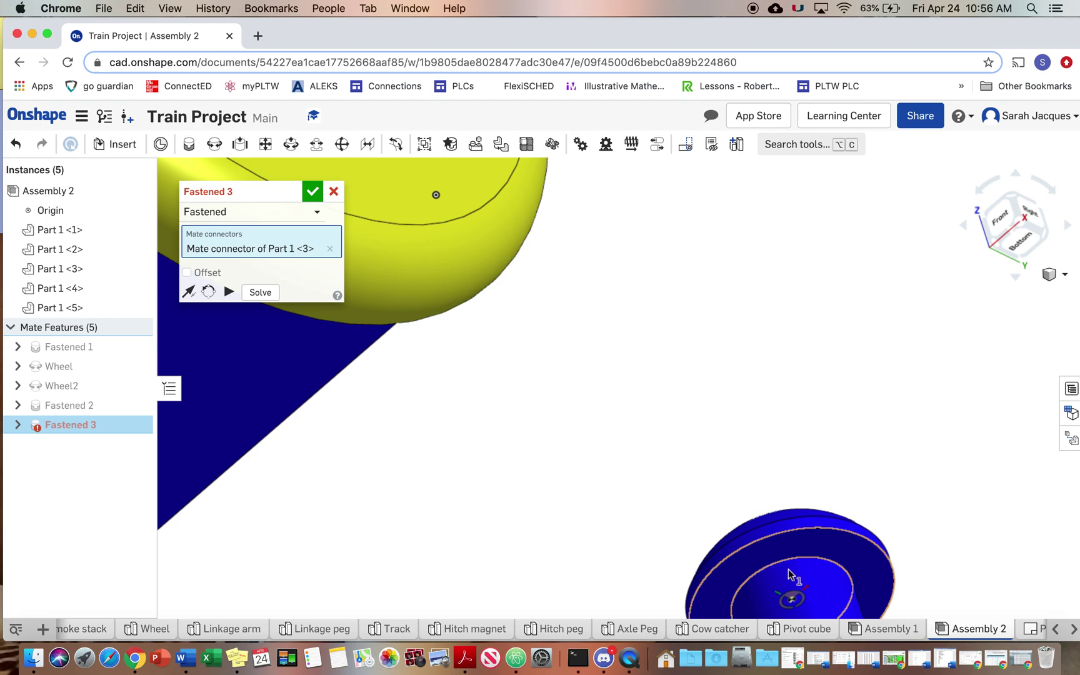
right_drag(793, 570, 830, 538)
middle_drag(830, 539, 599, 371)
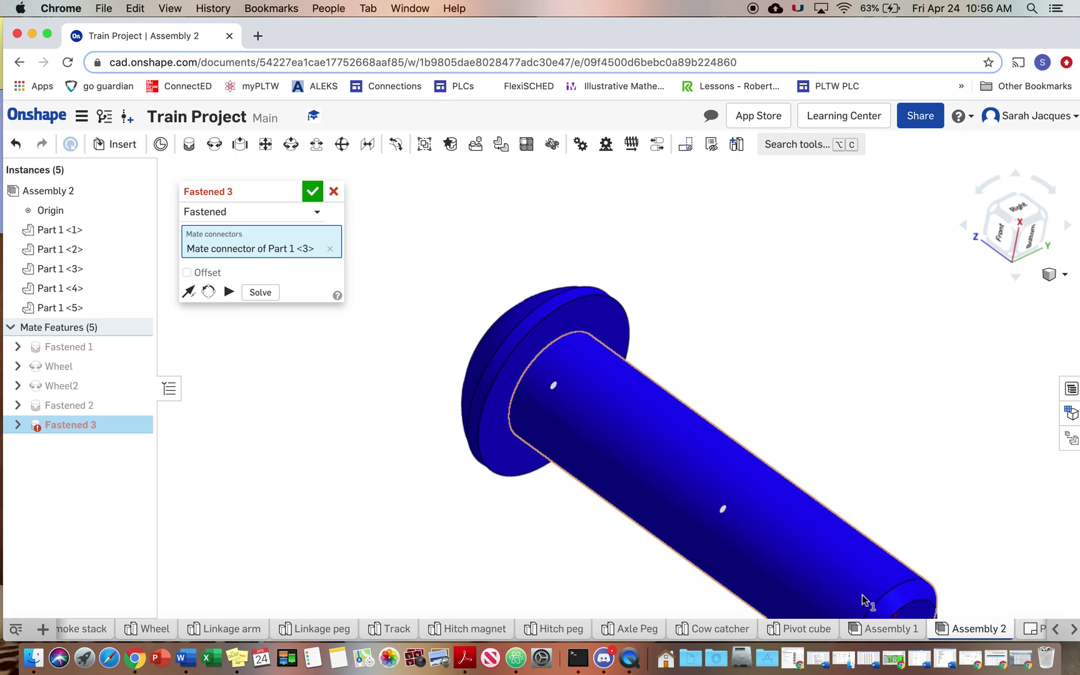
click(558, 386)
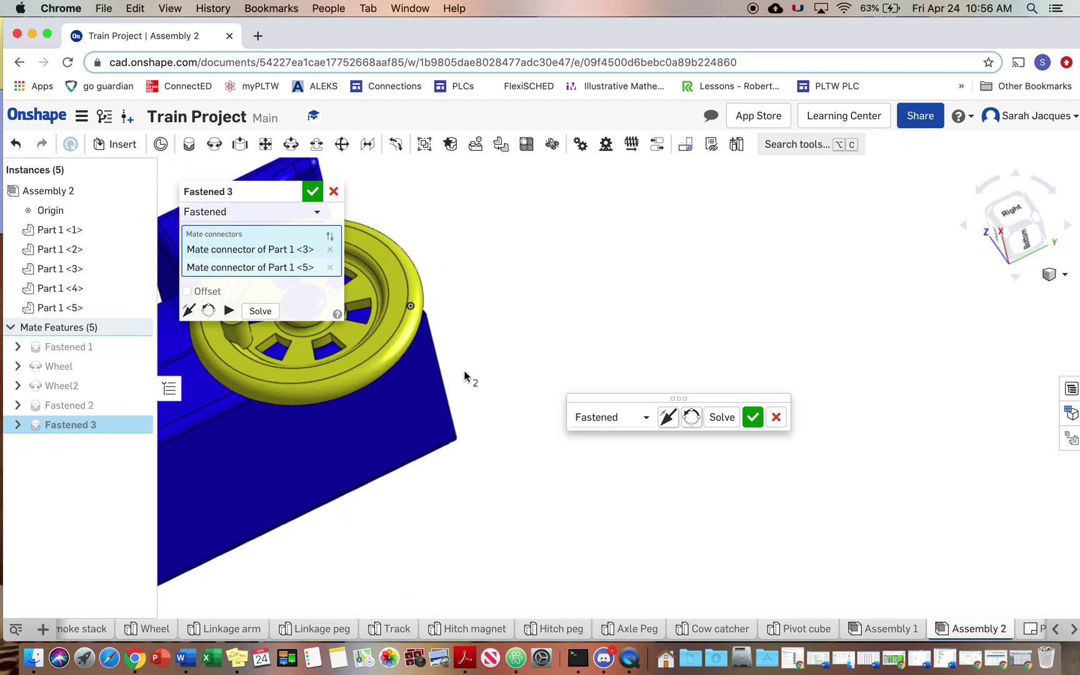
right_drag(341, 400, 414, 388)
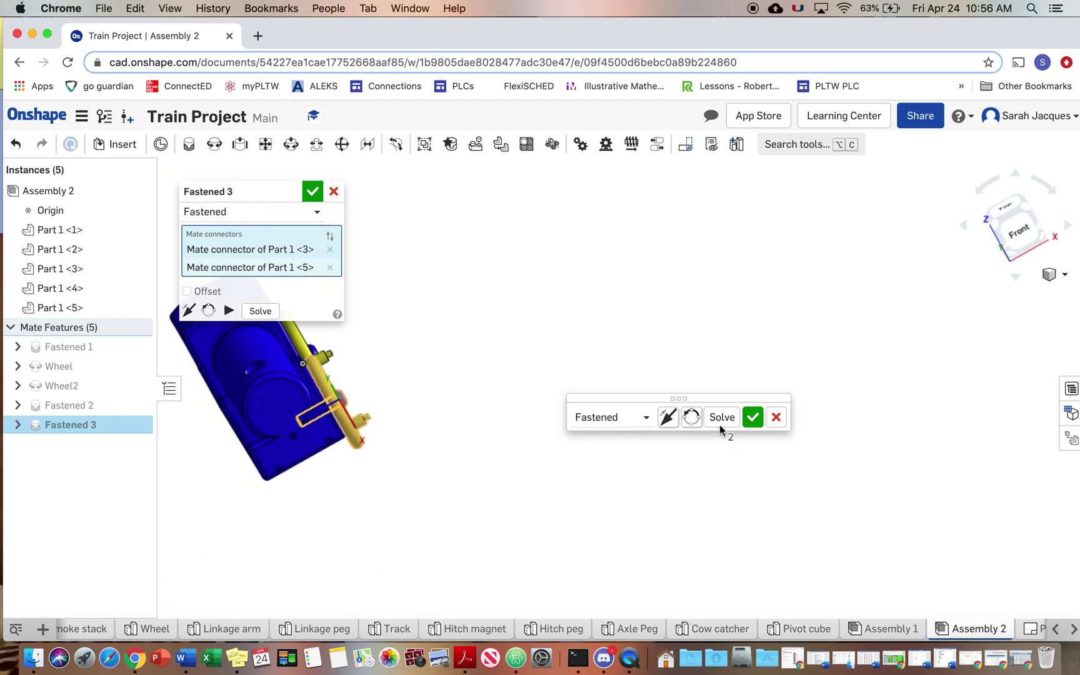
click(751, 419)
right_drag(563, 376, 250, 427)
drag(220, 383, 211, 514)
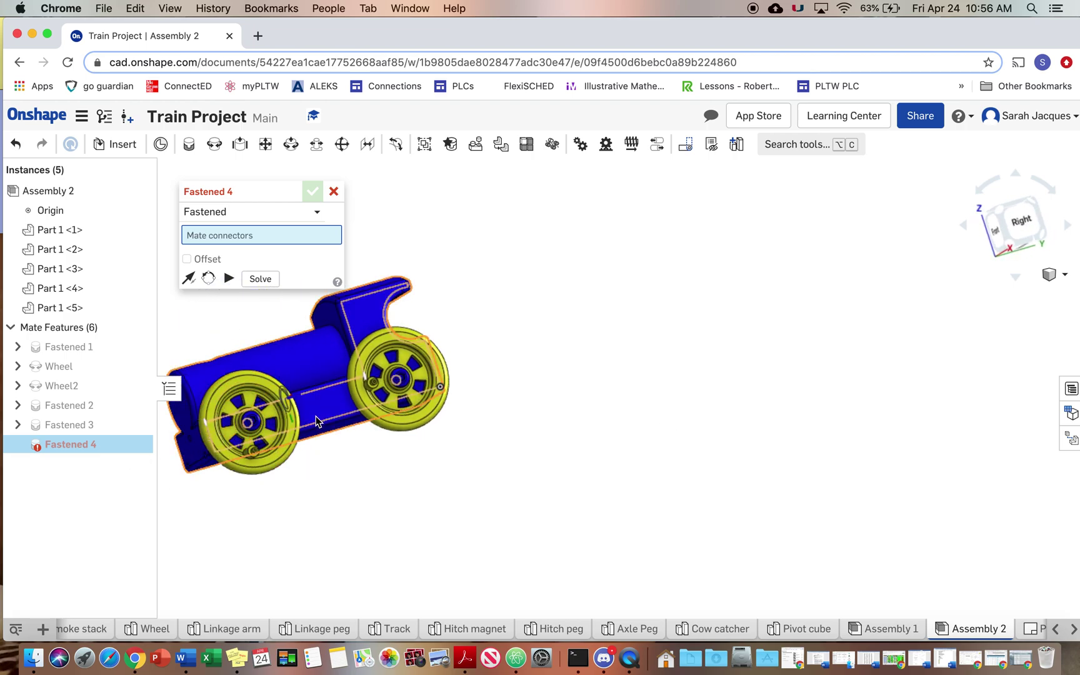
right_drag(285, 400, 440, 429)
click(330, 440)
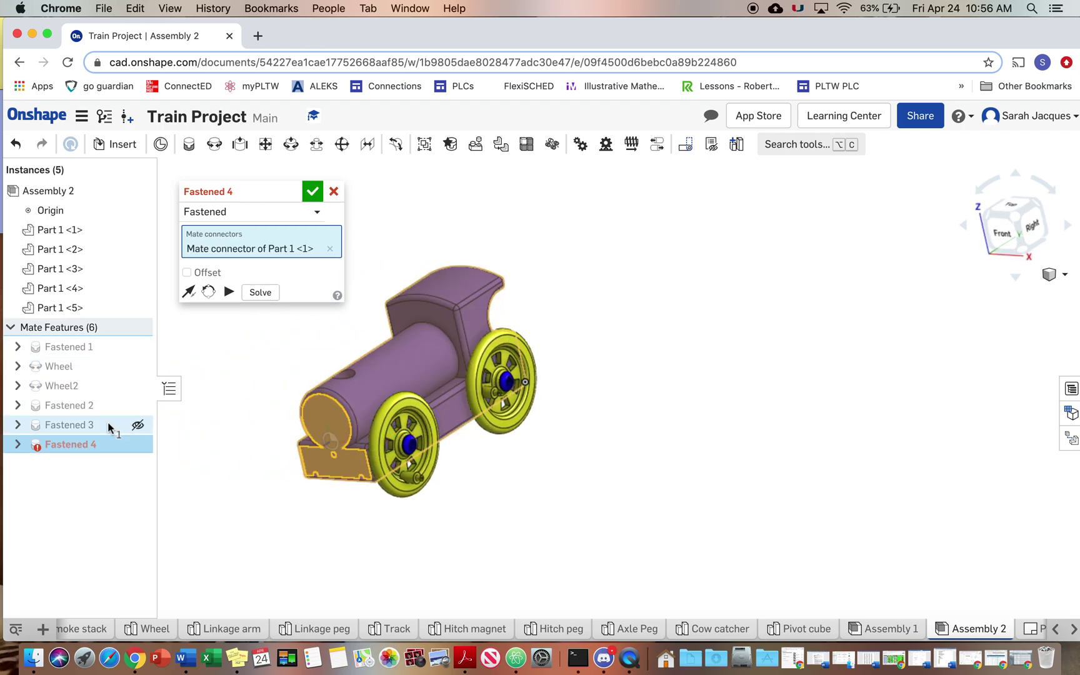
drag(83, 428, 293, 216)
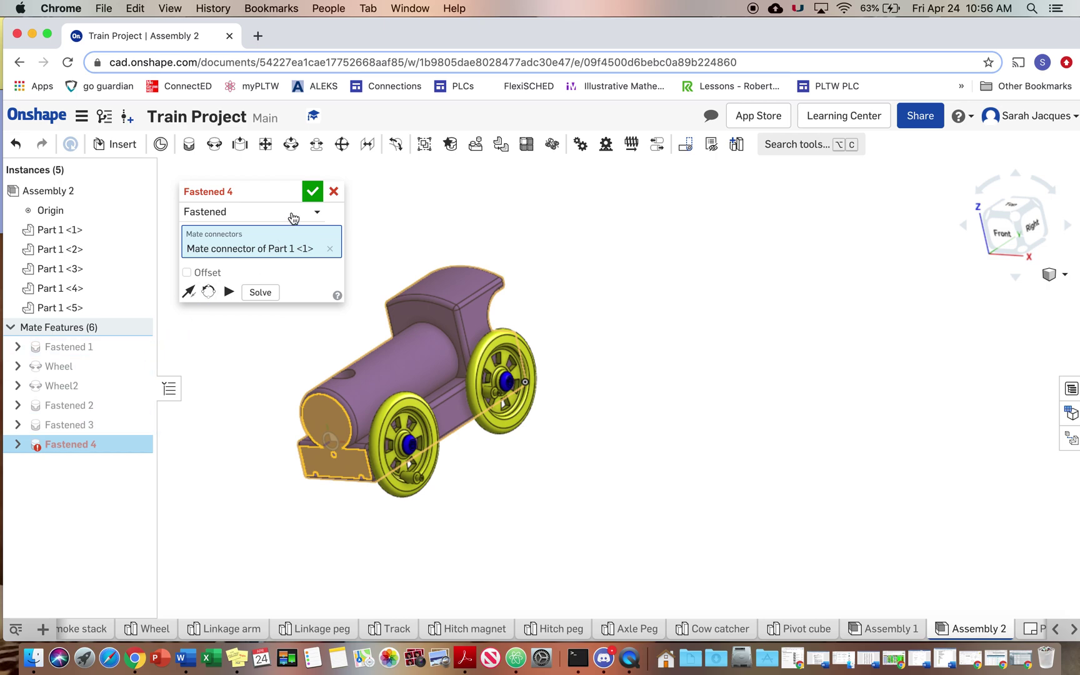
click(307, 199)
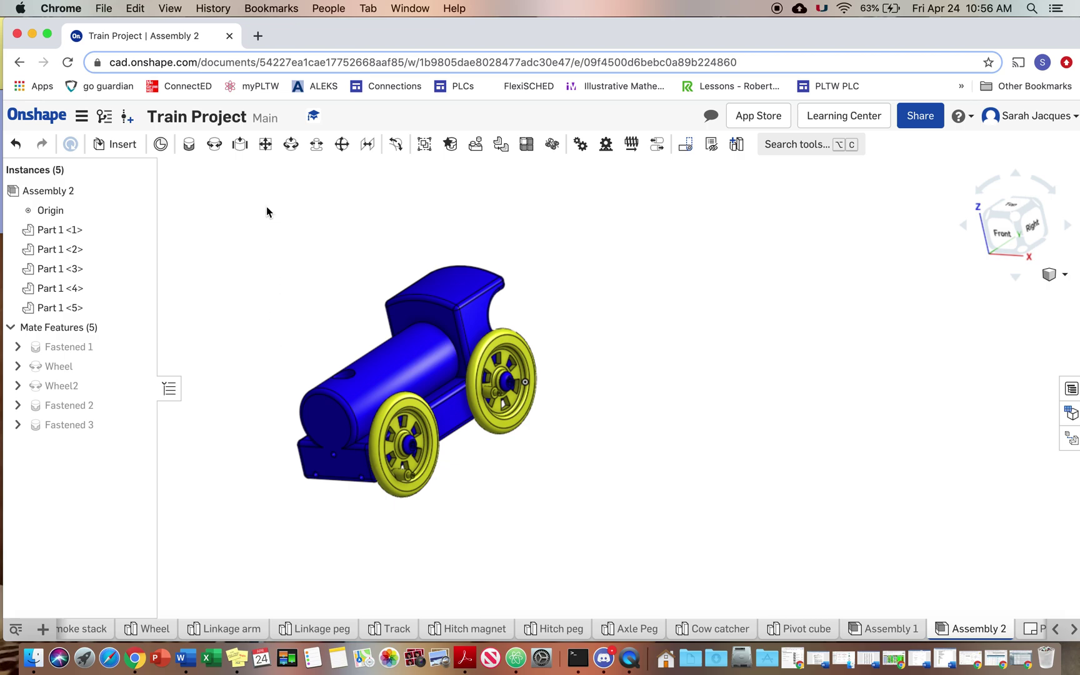
Insert one Linkage arm into the open space beside the train and finish inserting.
click(112, 143)
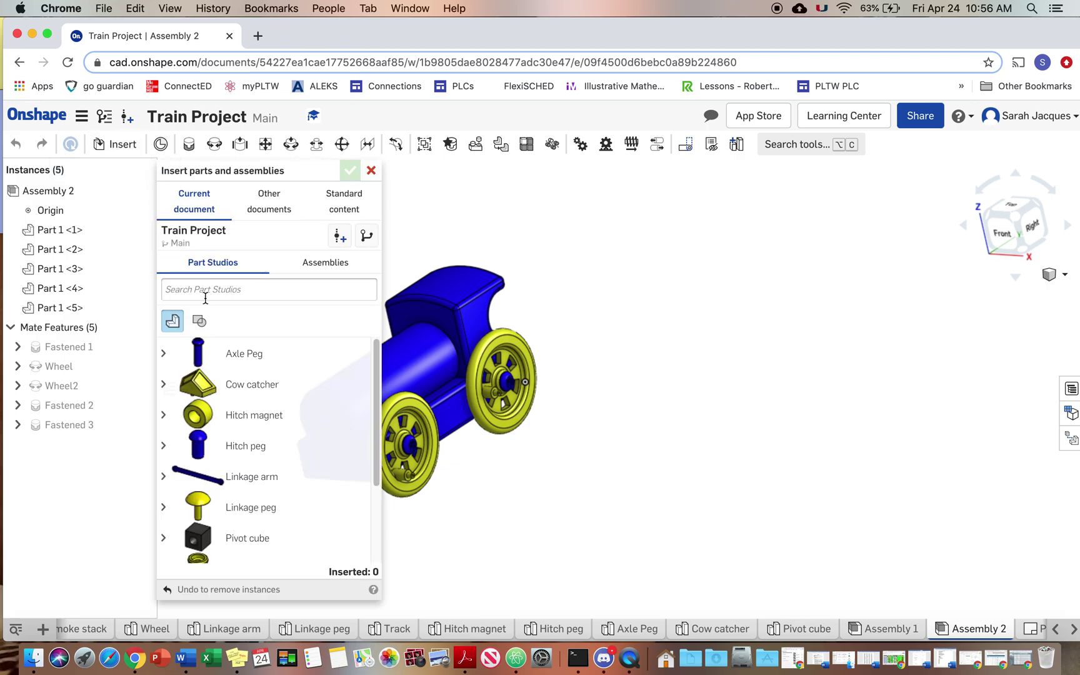
click(243, 475)
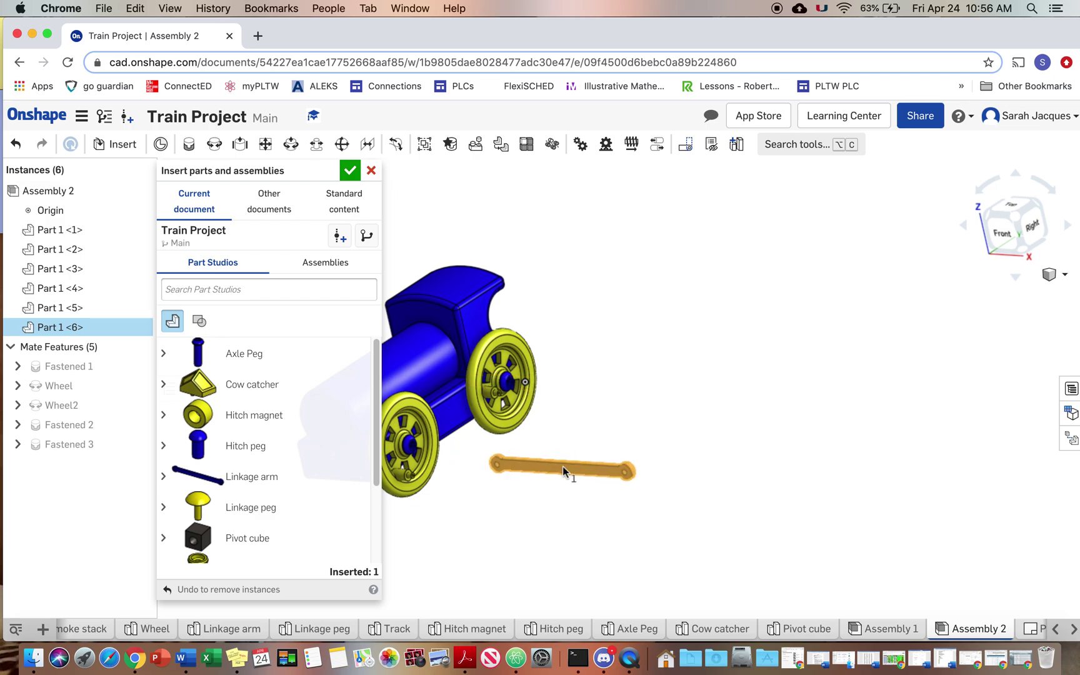
click(563, 467)
click(349, 171)
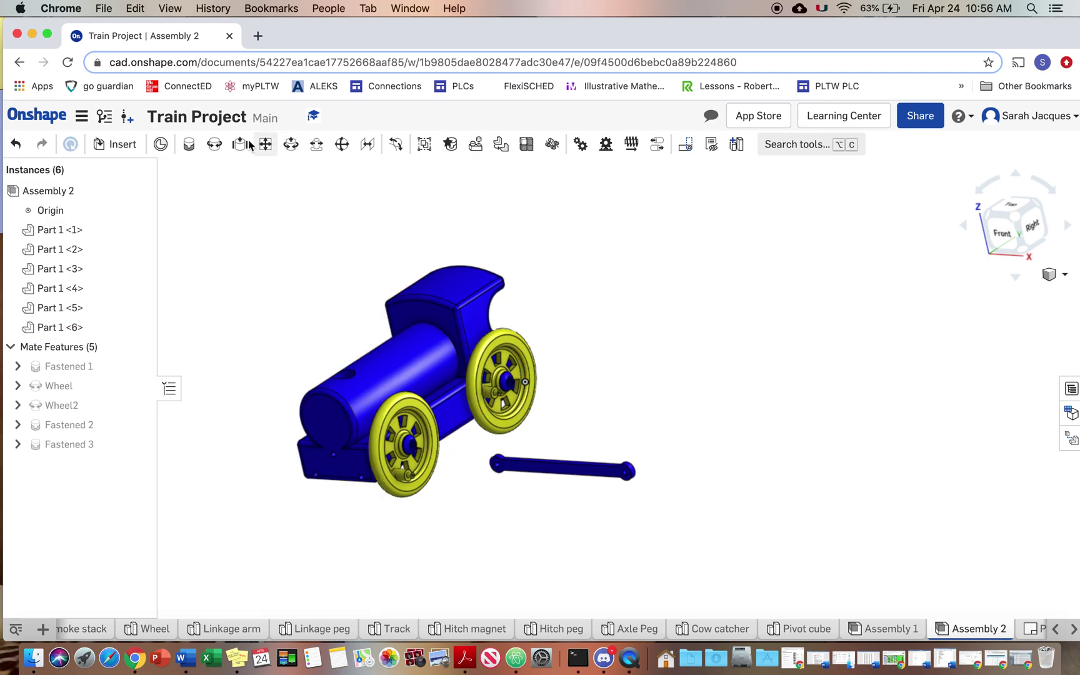
Add a Revolute mate joining one end hole of the linkage arm to the base of the rear wheel's small crank pin.
click(215, 143)
scroll(463, 482, up, 2)
scroll(463, 482, up, 5)
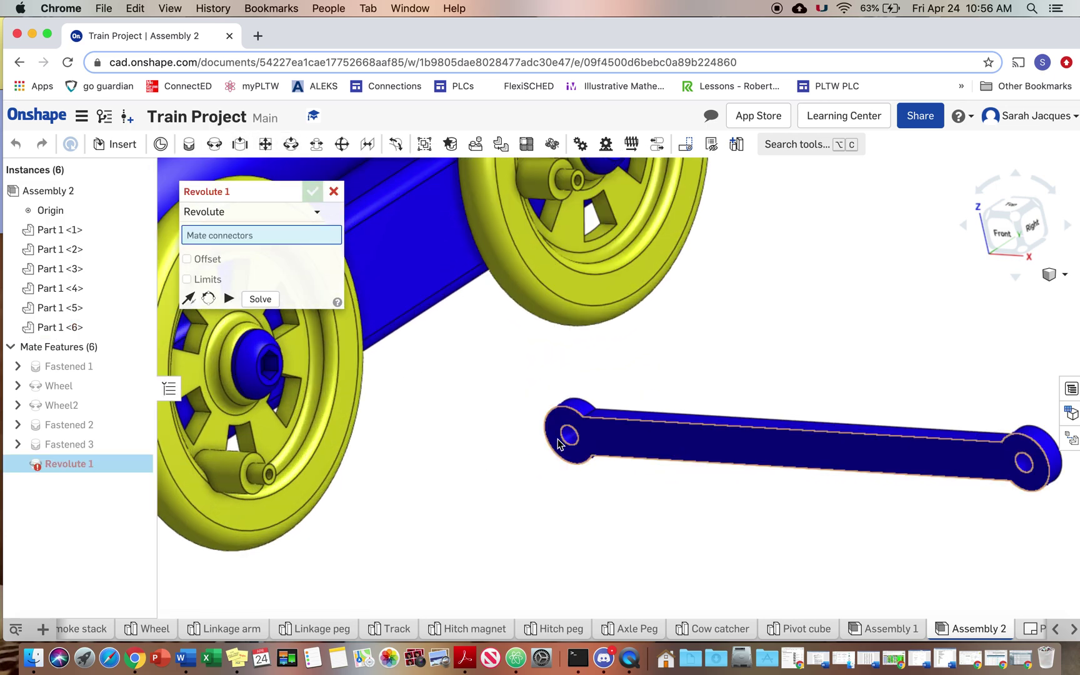
scroll(575, 444, up, 3)
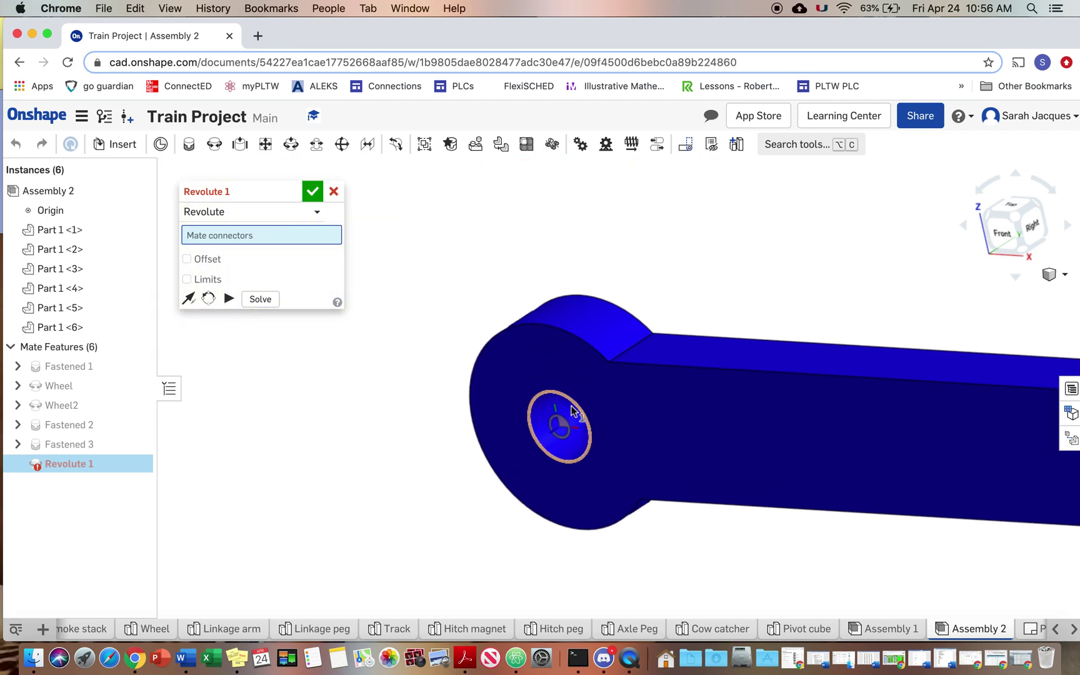
click(563, 430)
scroll(571, 389, down, 5)
middle_drag(607, 319, 597, 638)
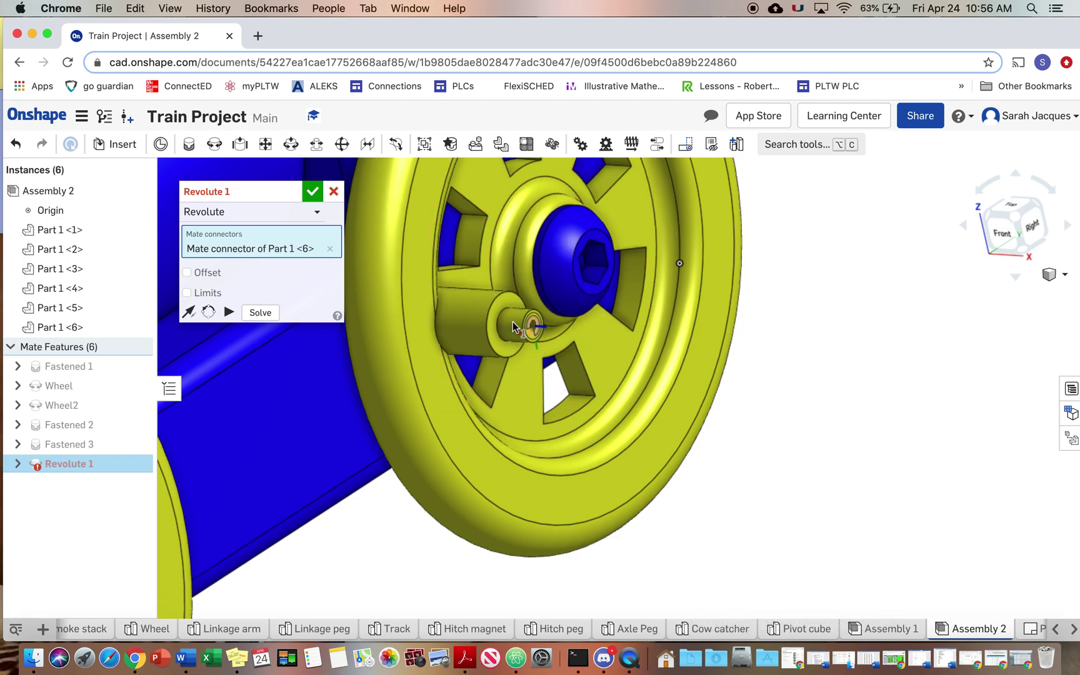
scroll(498, 330, up, 5)
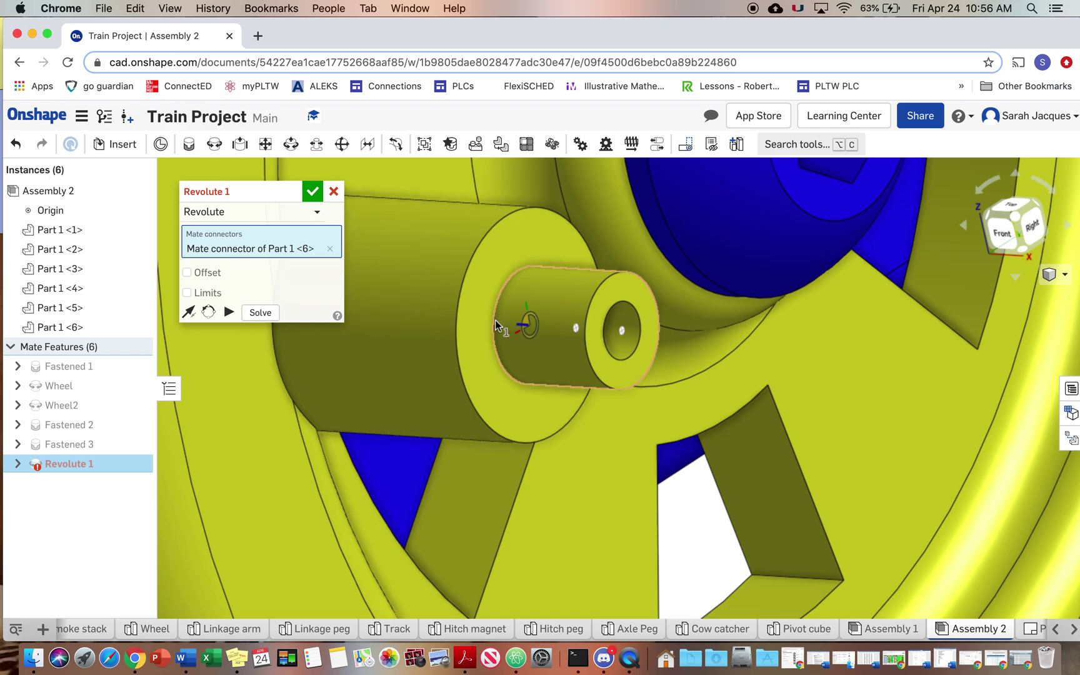
click(495, 323)
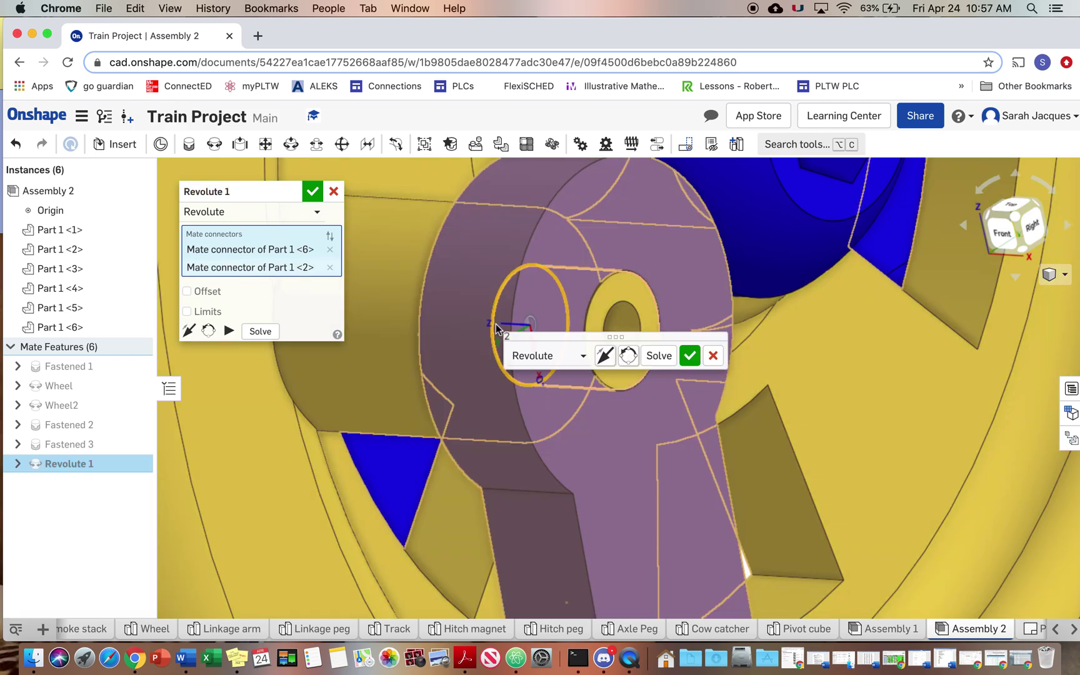
scroll(652, 428, down, 3)
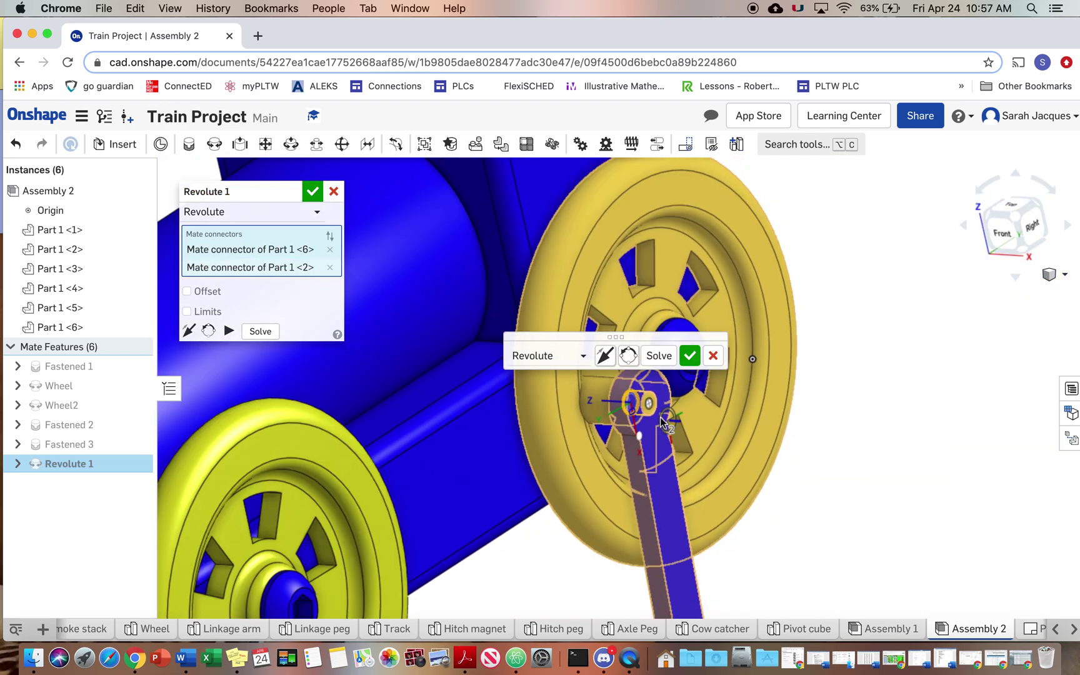
click(690, 355)
middle_drag(622, 495, 641, 296)
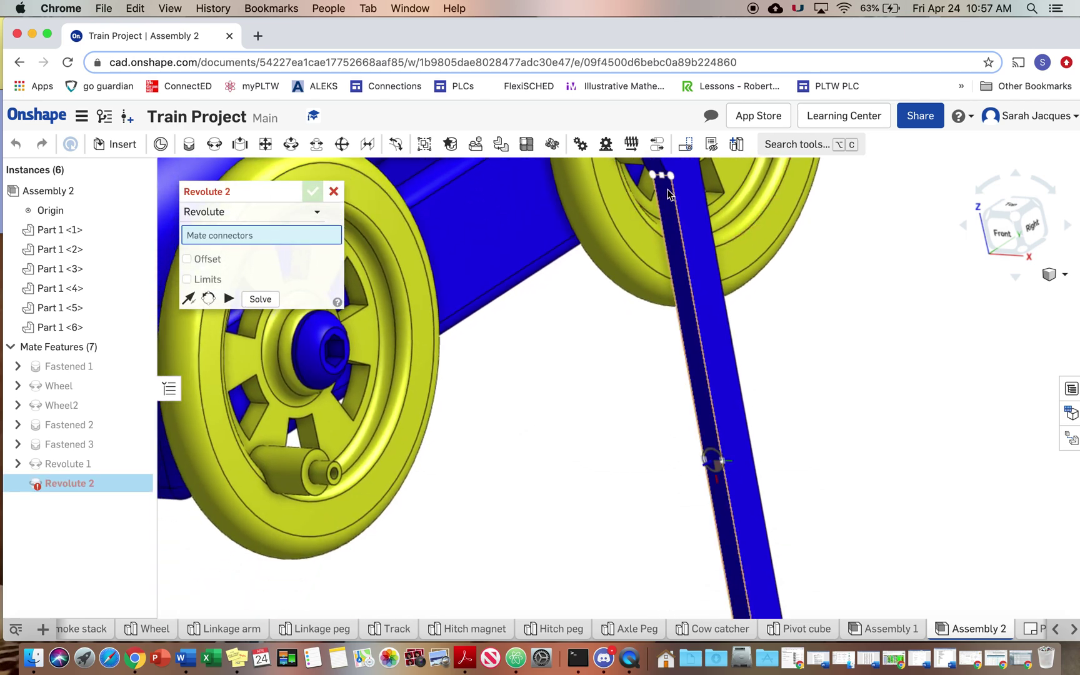
click(313, 472)
middle_drag(467, 551, 445, 240)
right_drag(444, 240, 541, 569)
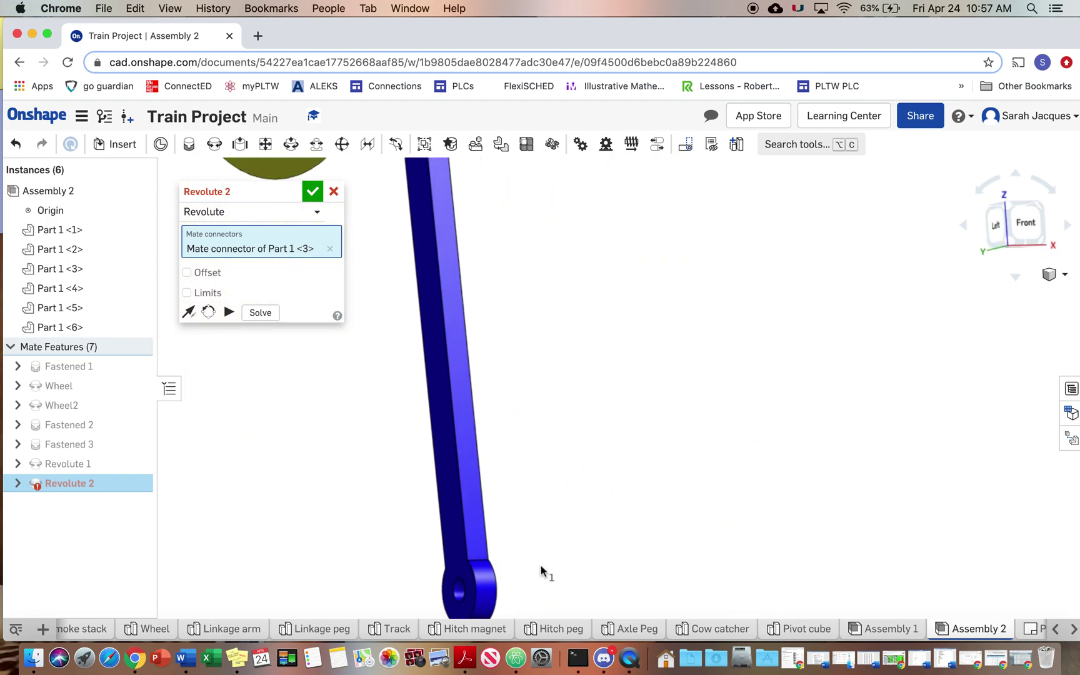
click(458, 597)
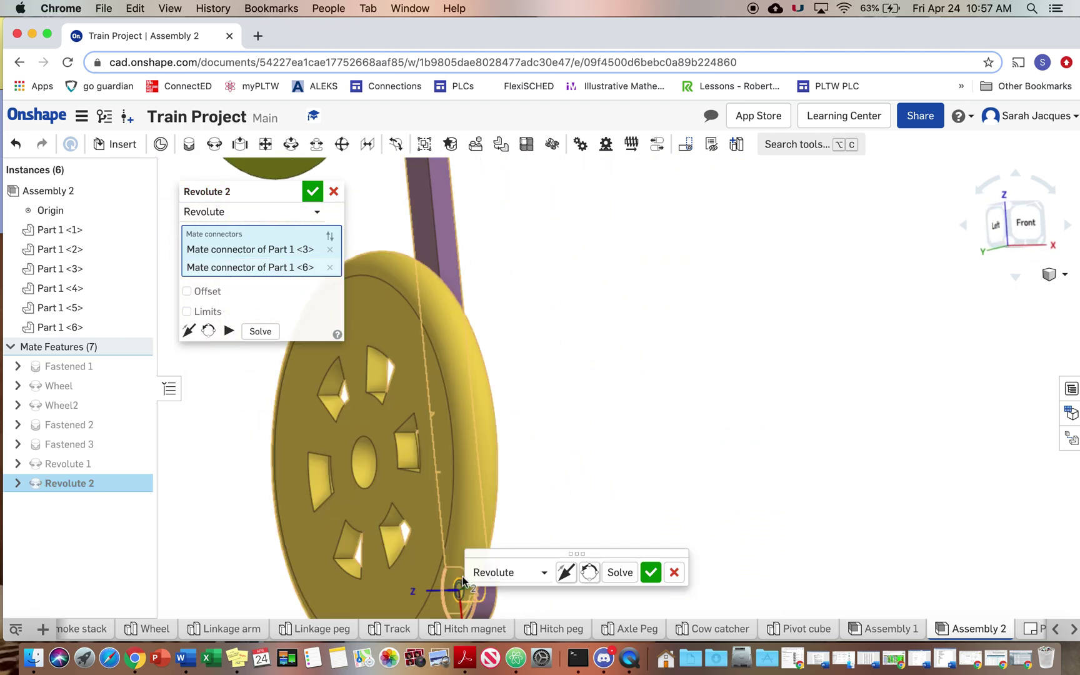
click(675, 573)
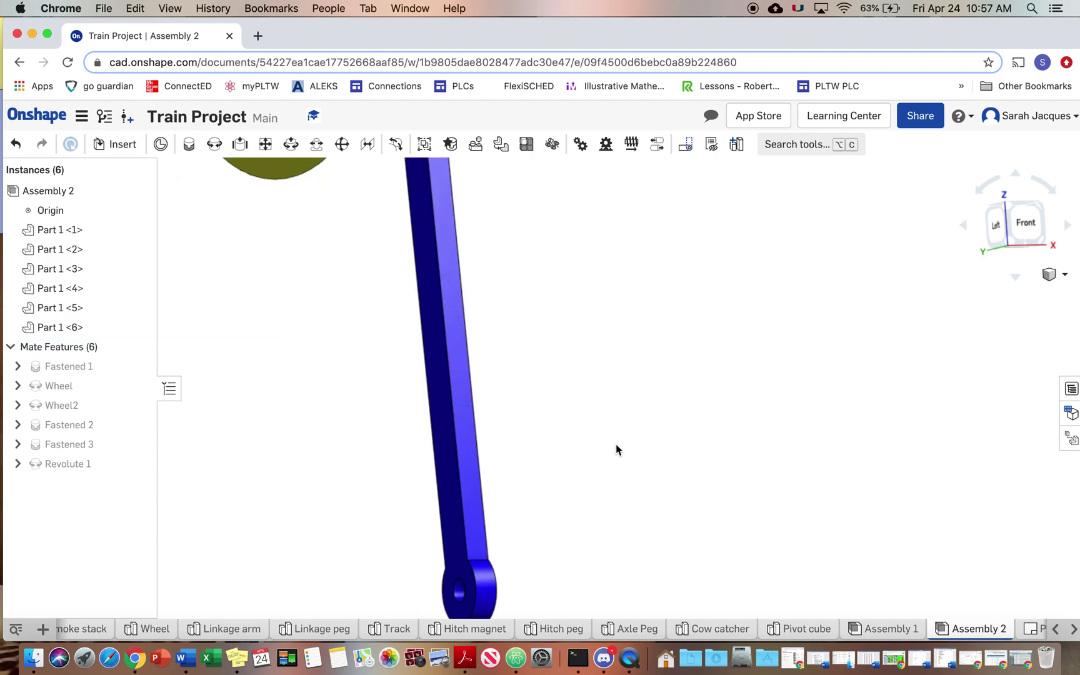
Add a Revolute mate joining the linkage arm's free end hole to the base of the front wheel's small crank pin.
right_drag(617, 448, 499, 377)
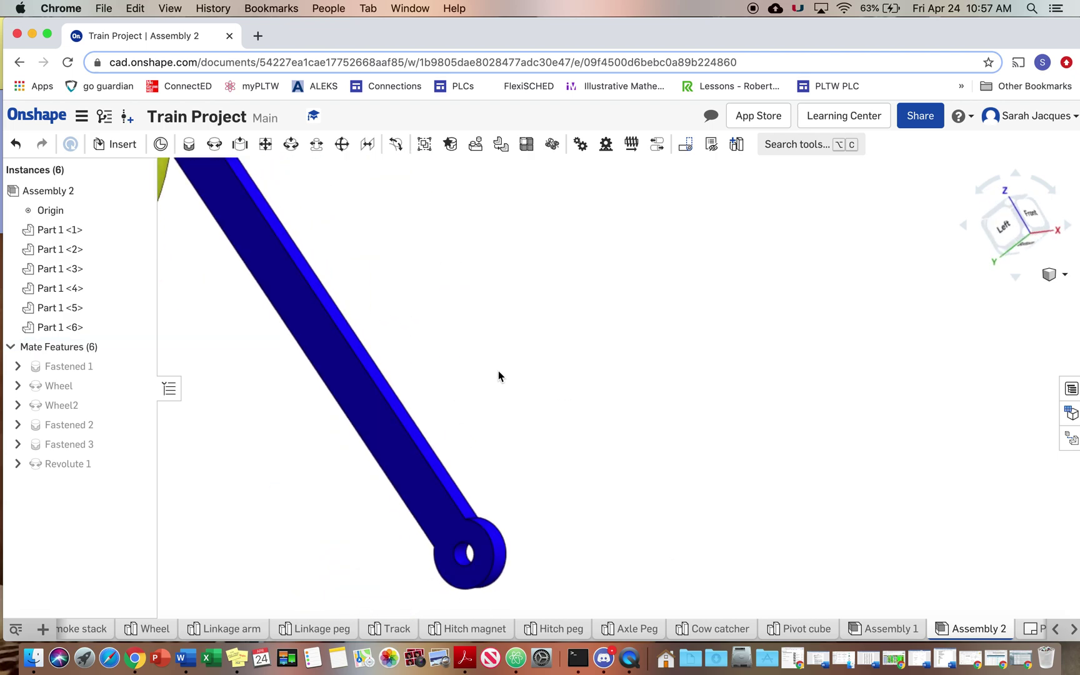
click(215, 143)
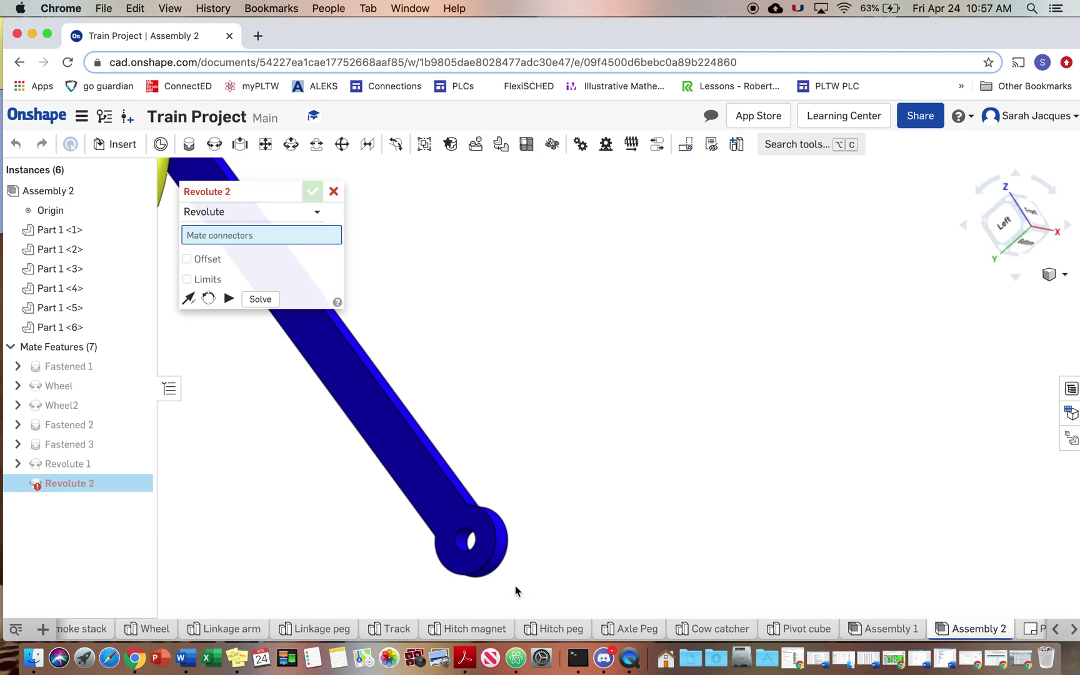
click(460, 545)
scroll(535, 444, down, 3)
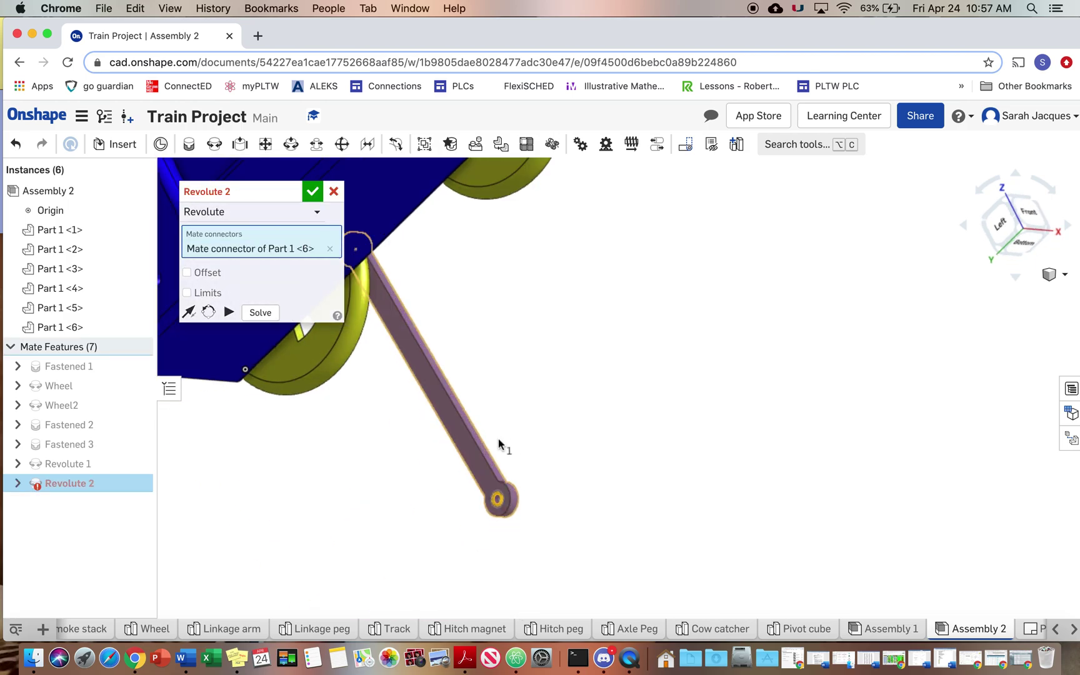
right_drag(498, 439, 463, 471)
right_drag(425, 334, 800, 449)
scroll(801, 449, up, 5)
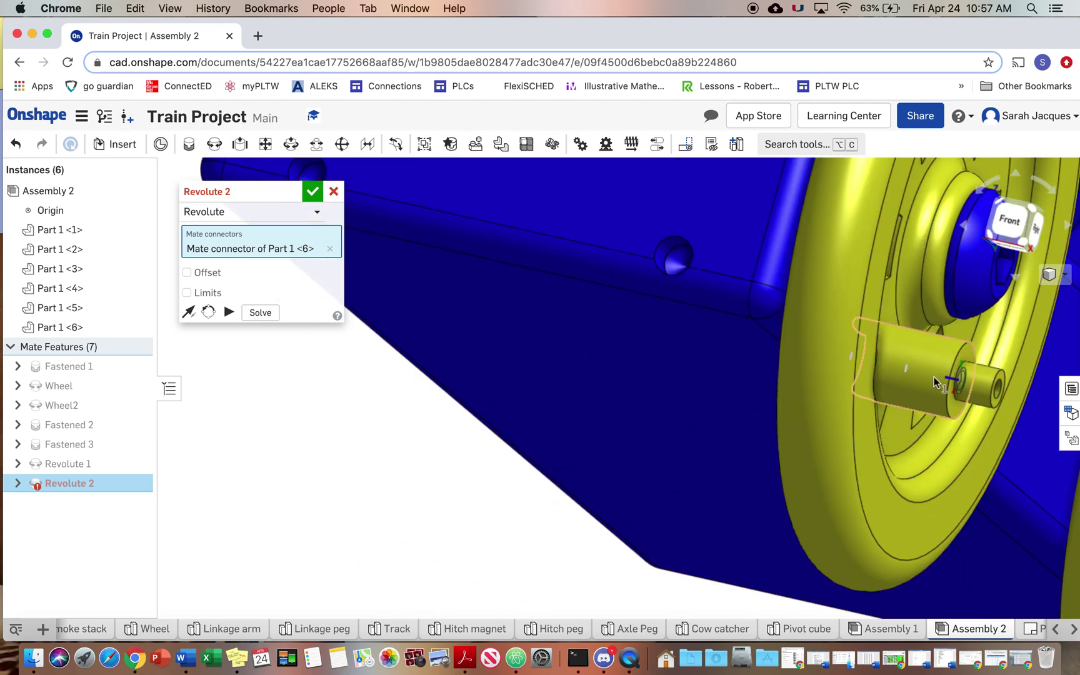
right_drag(966, 380, 935, 391)
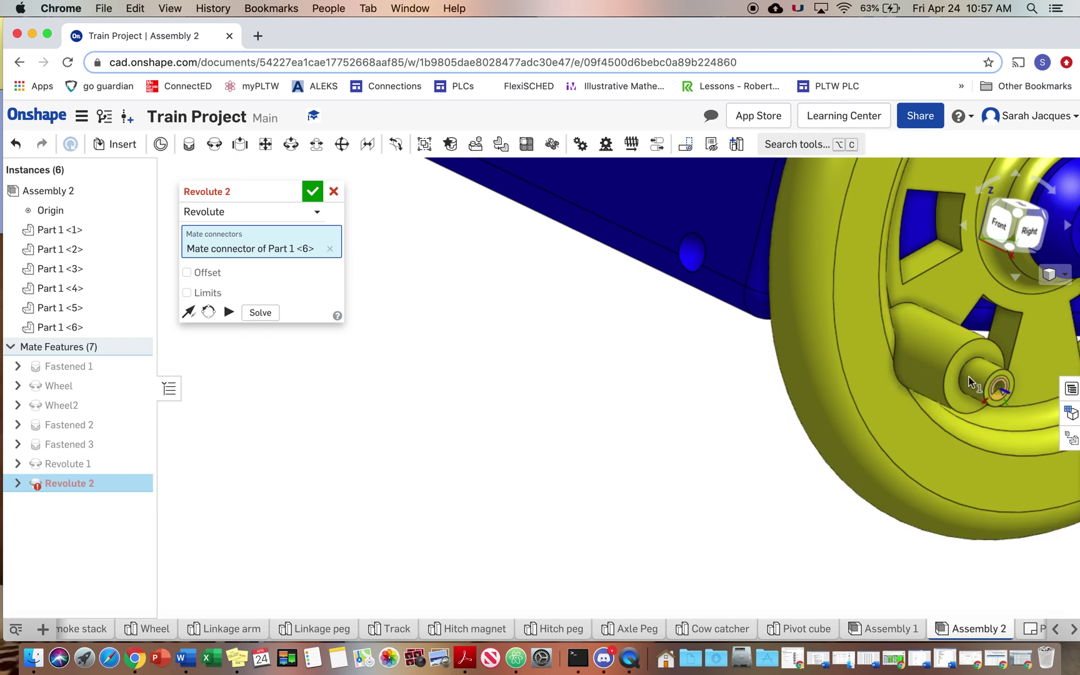
scroll(970, 372, up, 5)
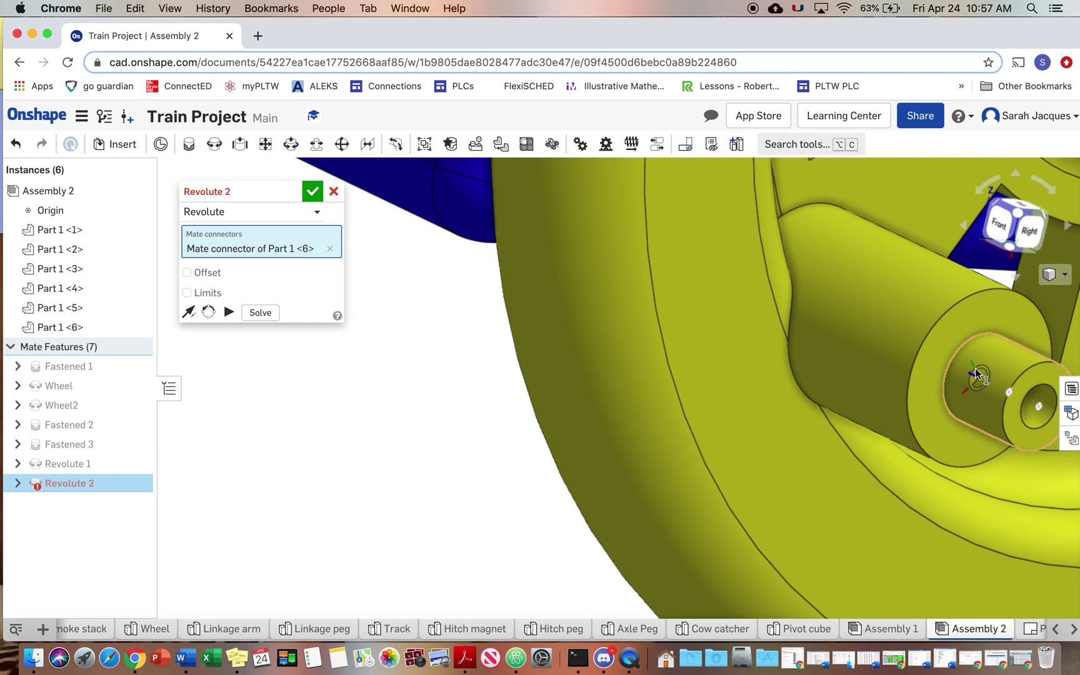
click(976, 374)
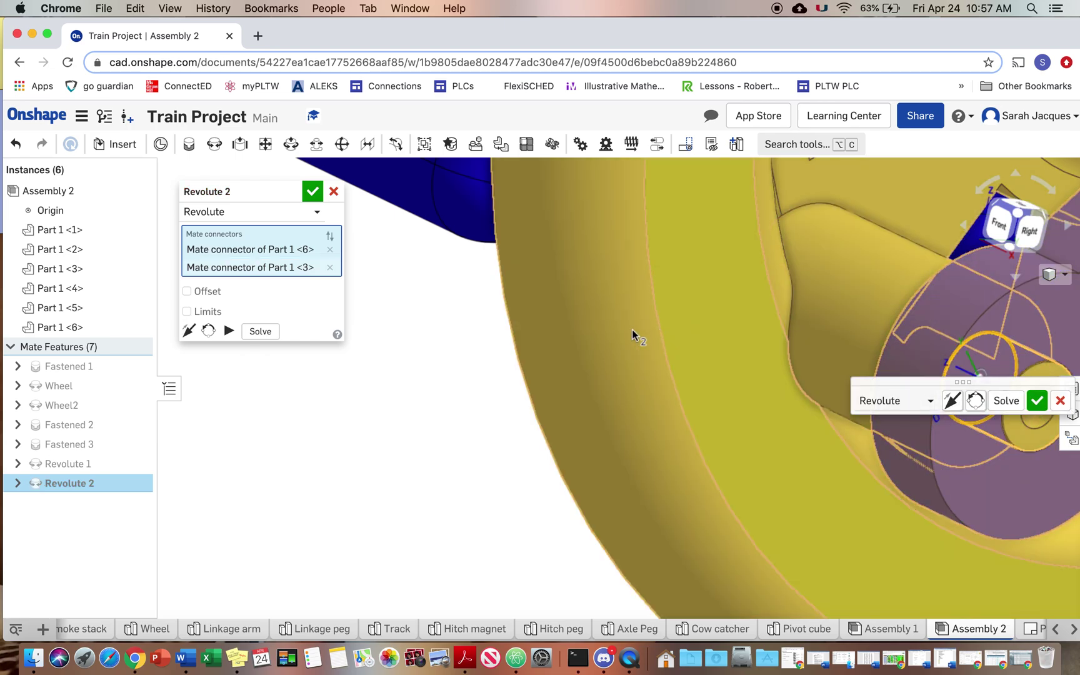
scroll(631, 330, down, 8)
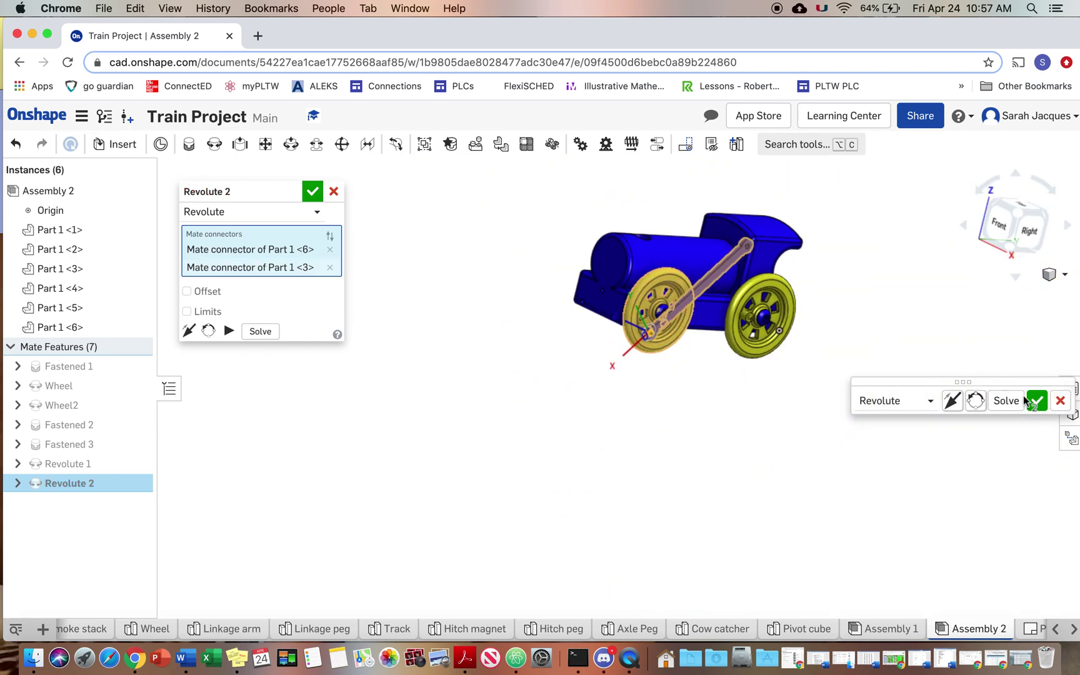
click(1037, 401)
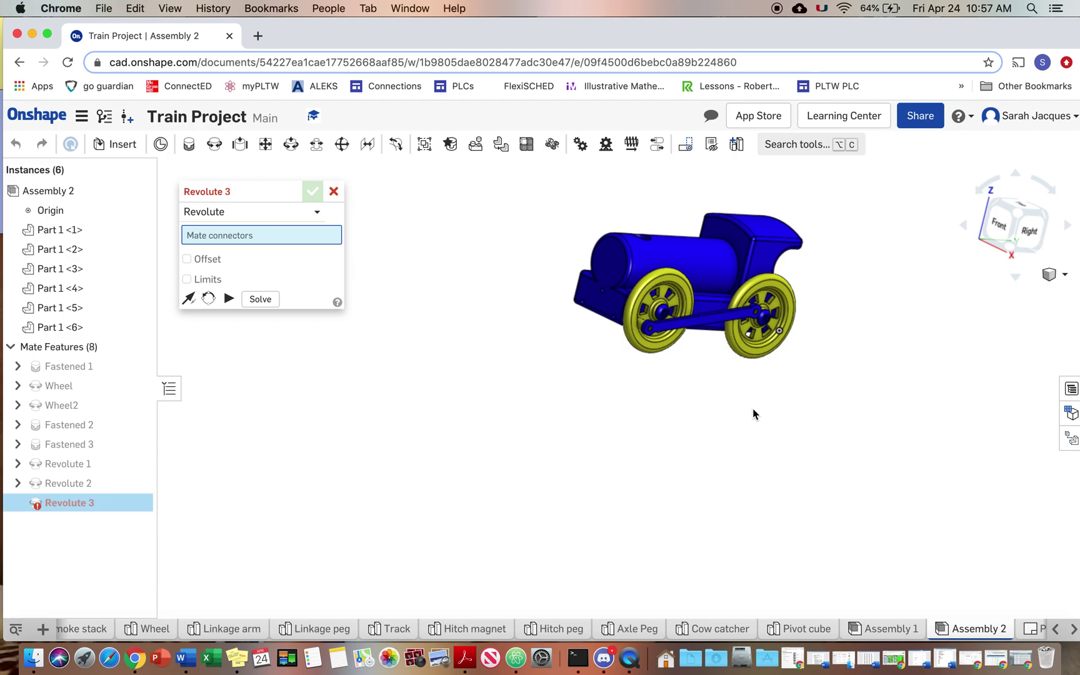
click(334, 192)
Pull the linkage arm toward the rear of the train to test how it moves with both wheels.
scroll(682, 422, down, 3)
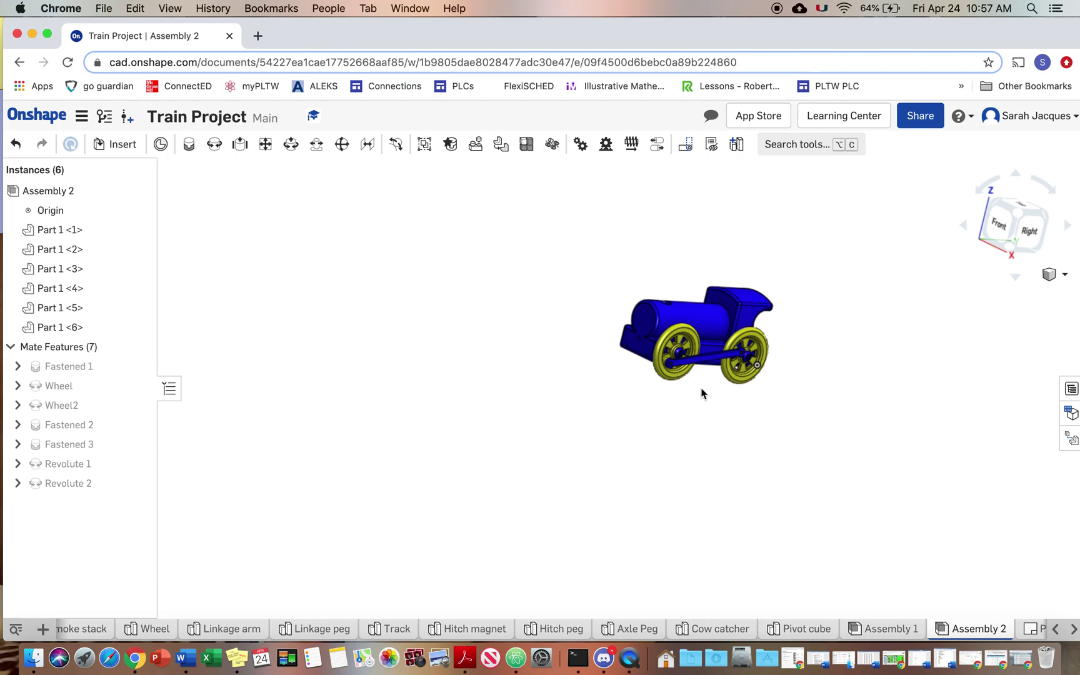
scroll(701, 392, up, 5)
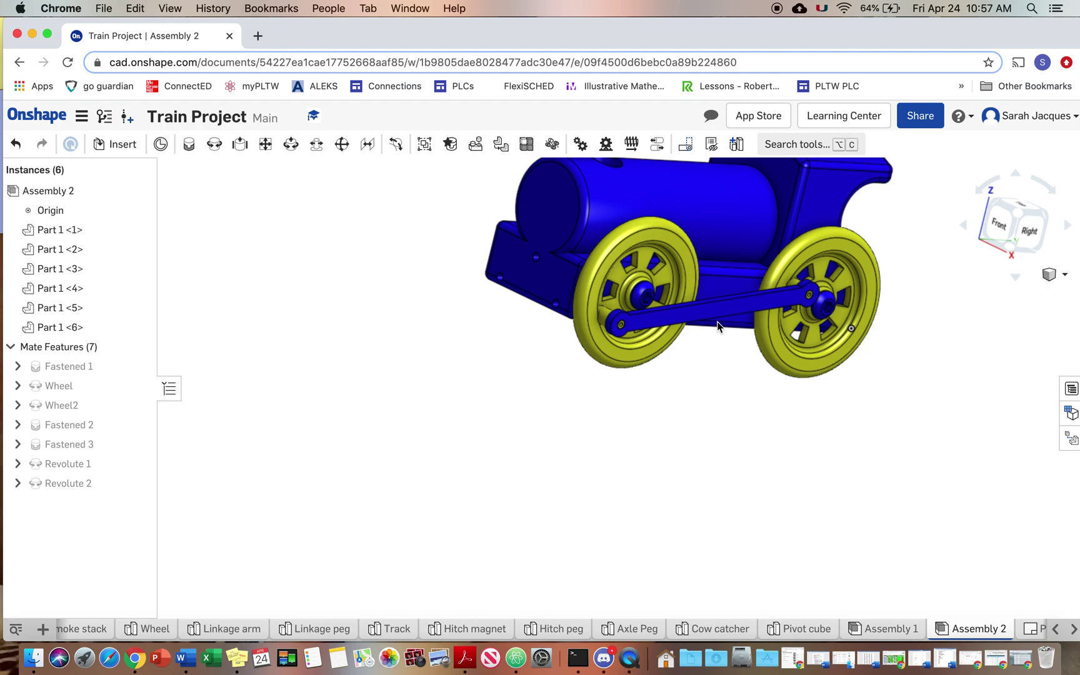
drag(711, 308, 813, 338)
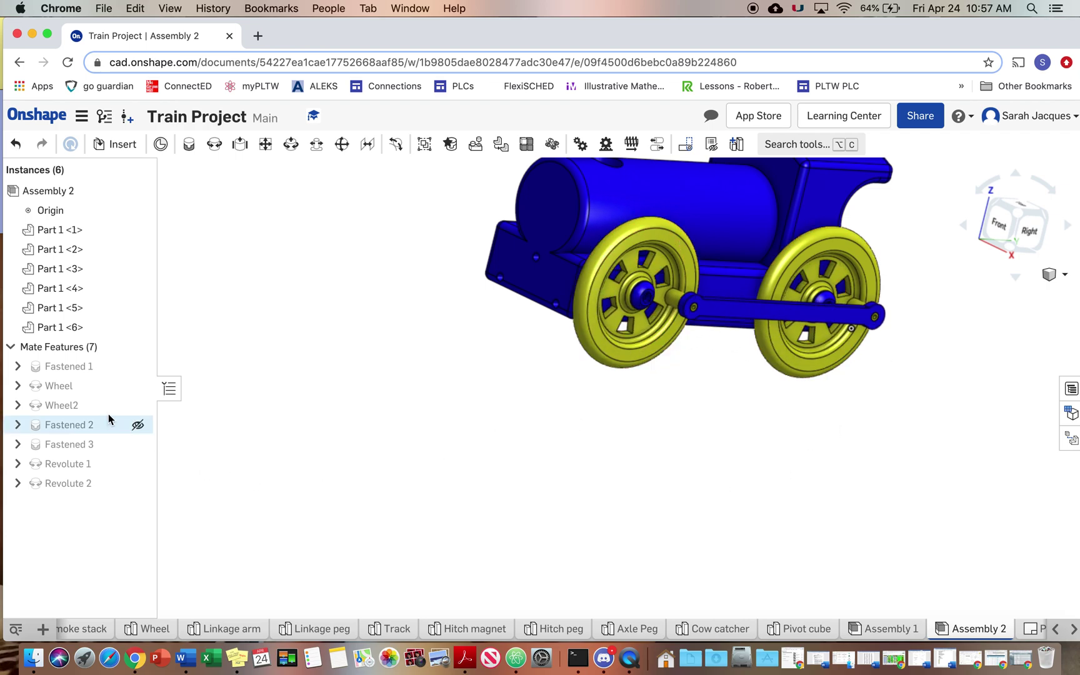
Animate the Wheel mate through a turn from 0 to 360 degrees to check the linkage motion, and end the animation.
right_click(78, 389)
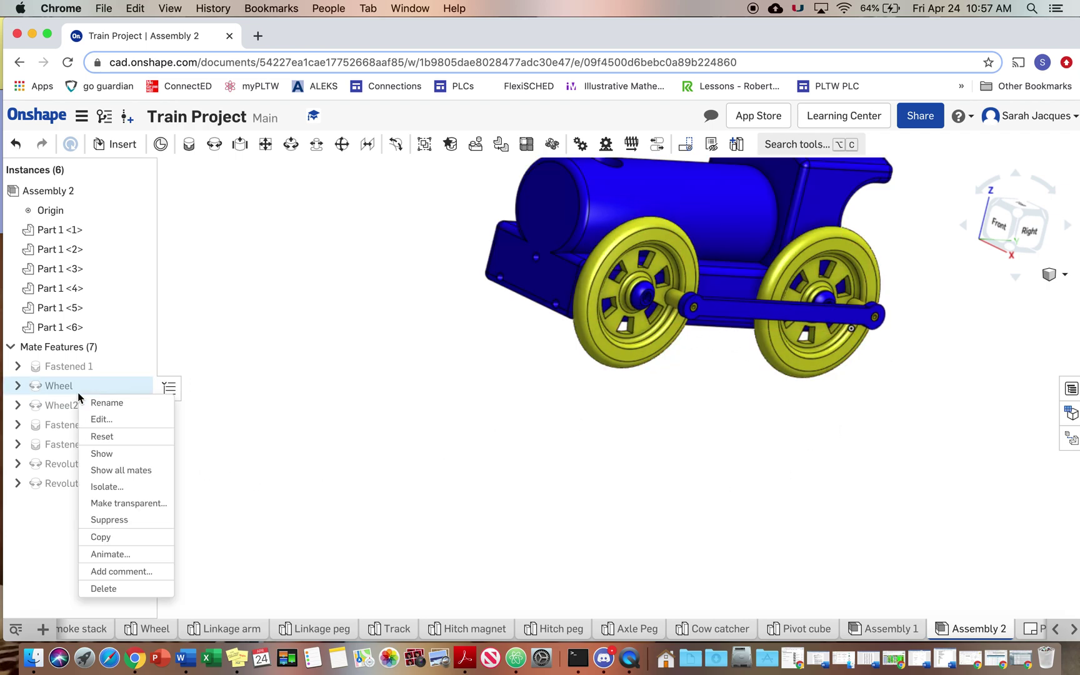
click(120, 554)
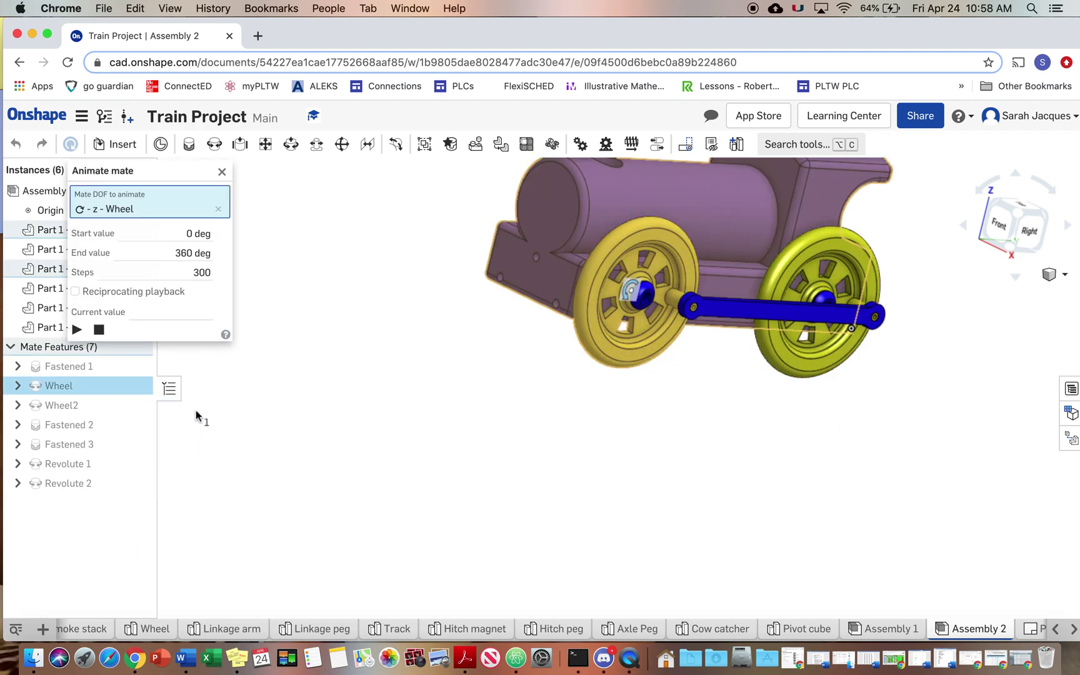
click(77, 330)
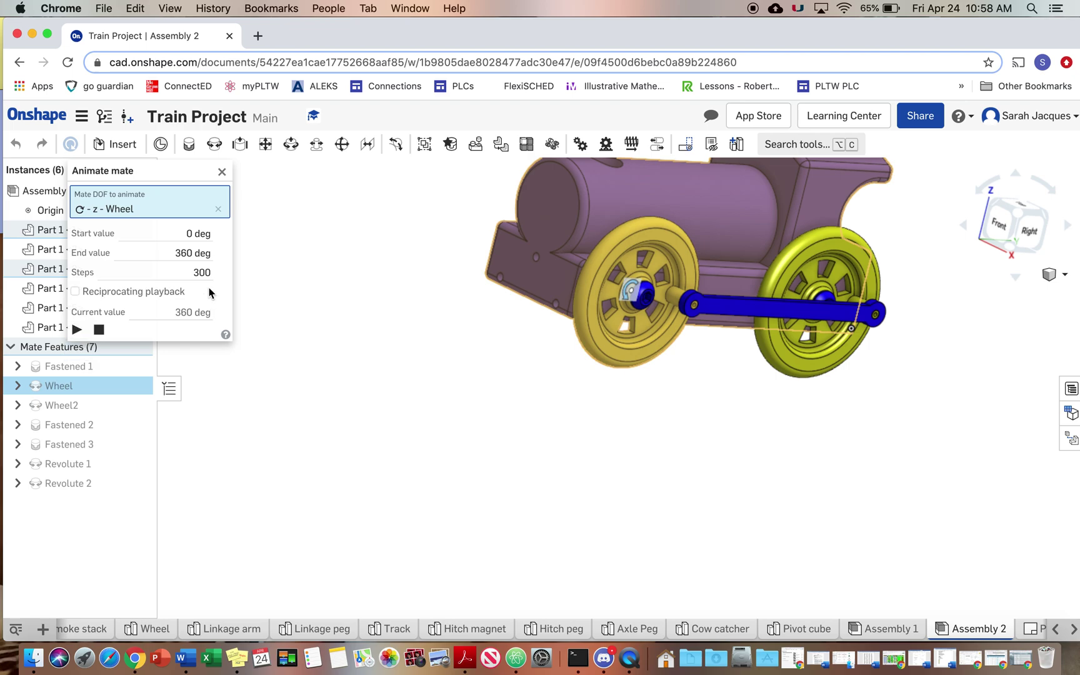
click(222, 173)
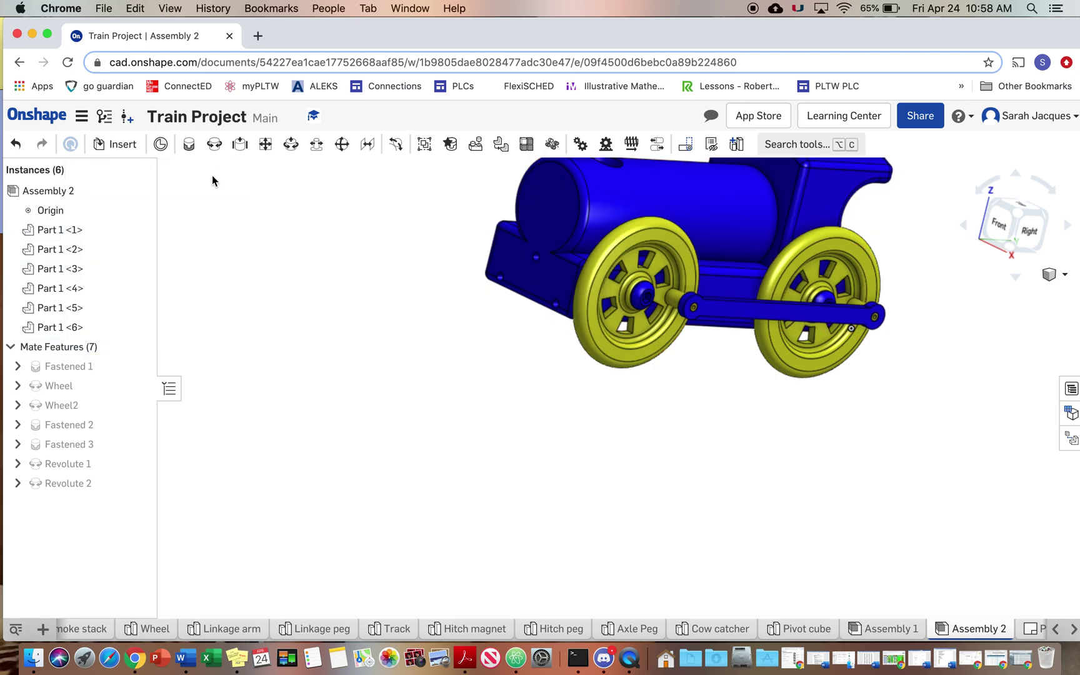
Add a Parallel mate between the linkage arm's narrow lower face and the underside of the train body.
right_drag(404, 301, 411, 245)
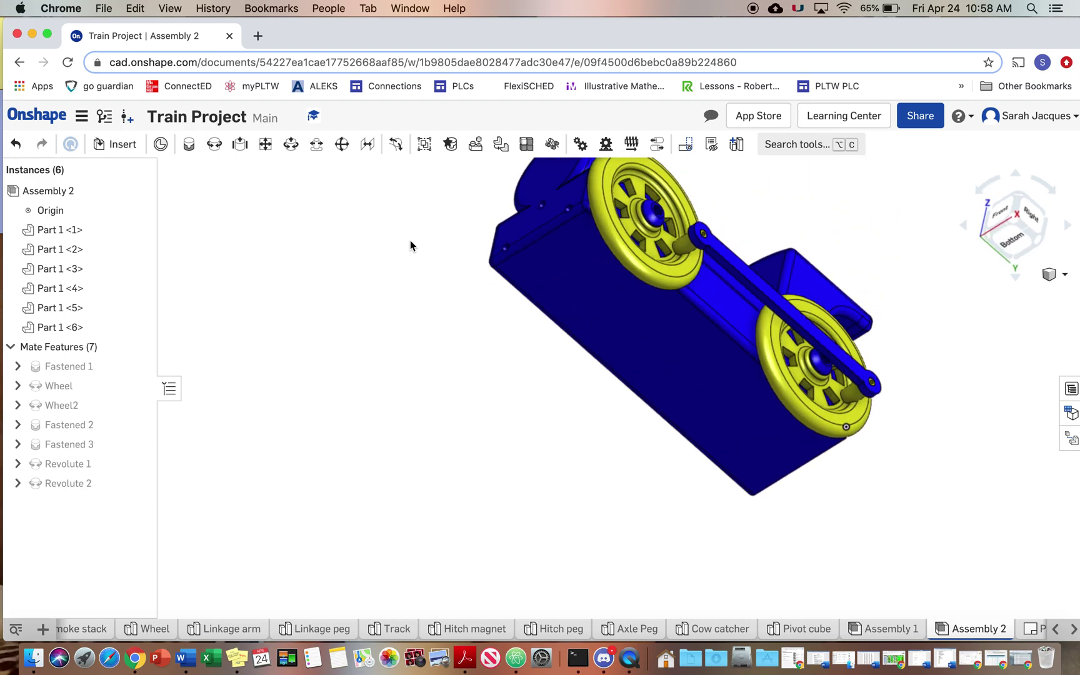
click(367, 145)
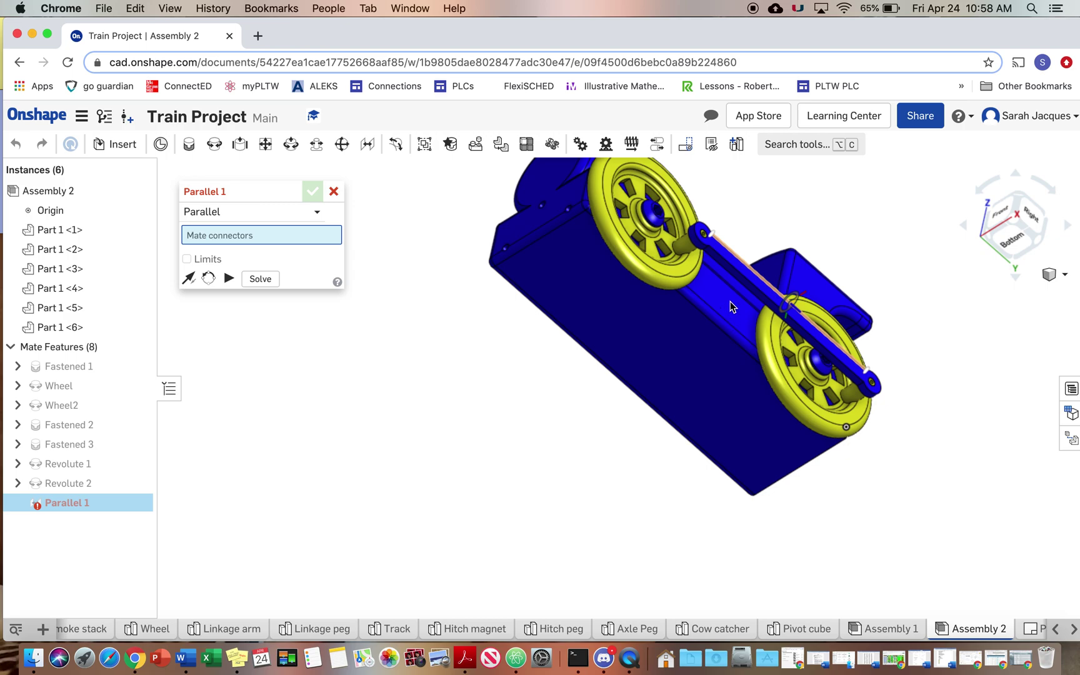
scroll(723, 319, up, 8)
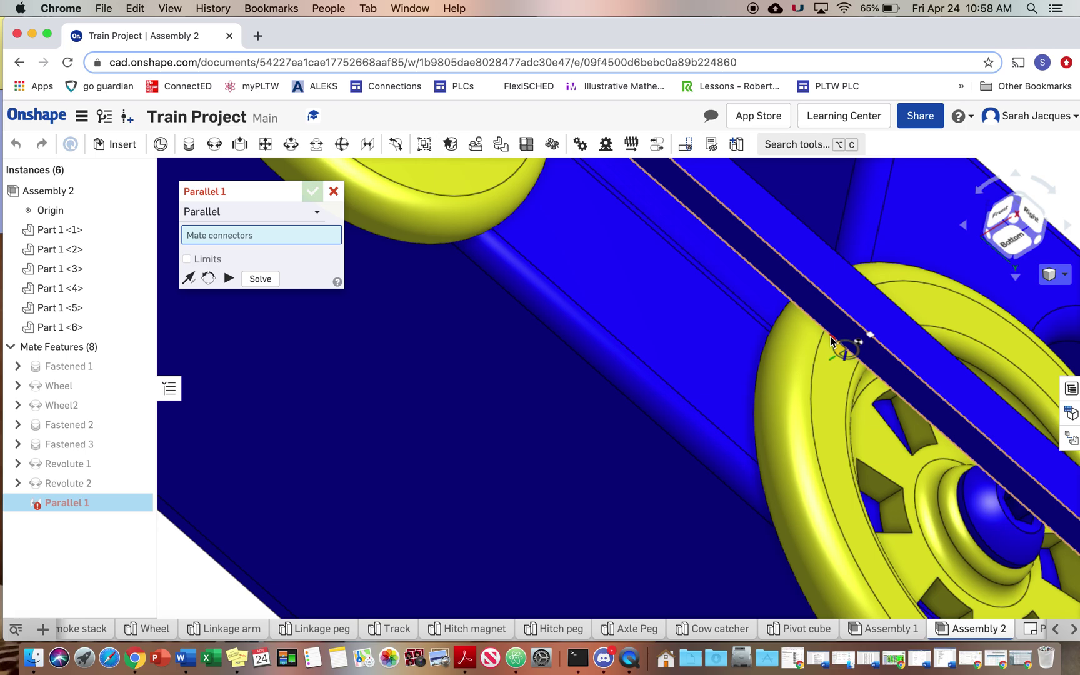
scroll(861, 348, up, 3)
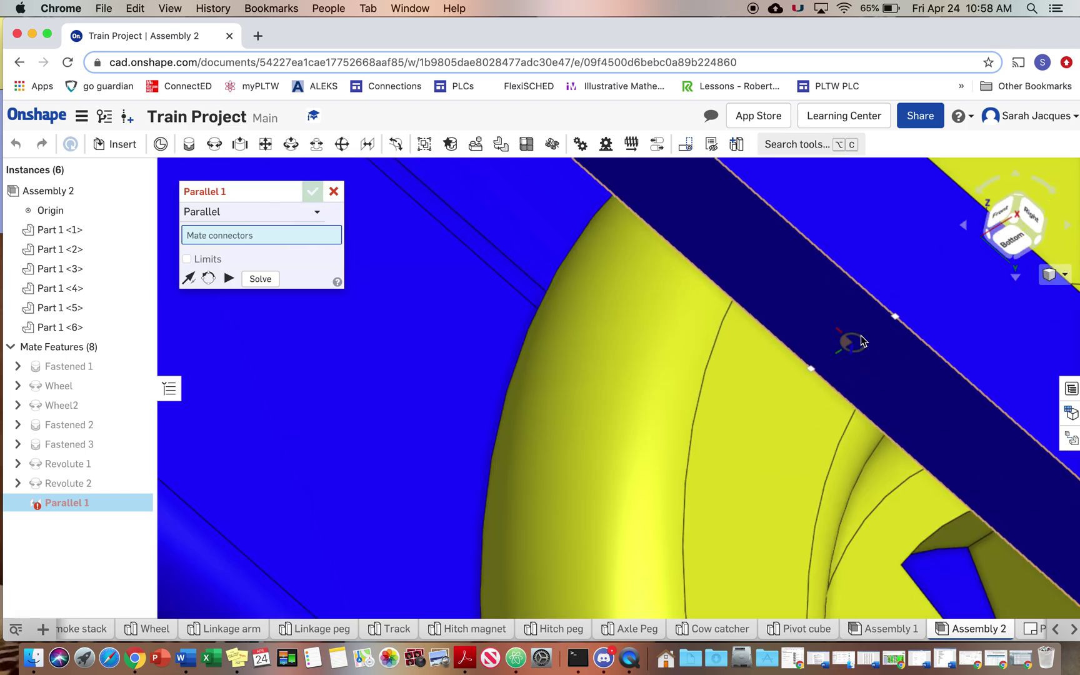
click(674, 398)
scroll(583, 410, down, 10)
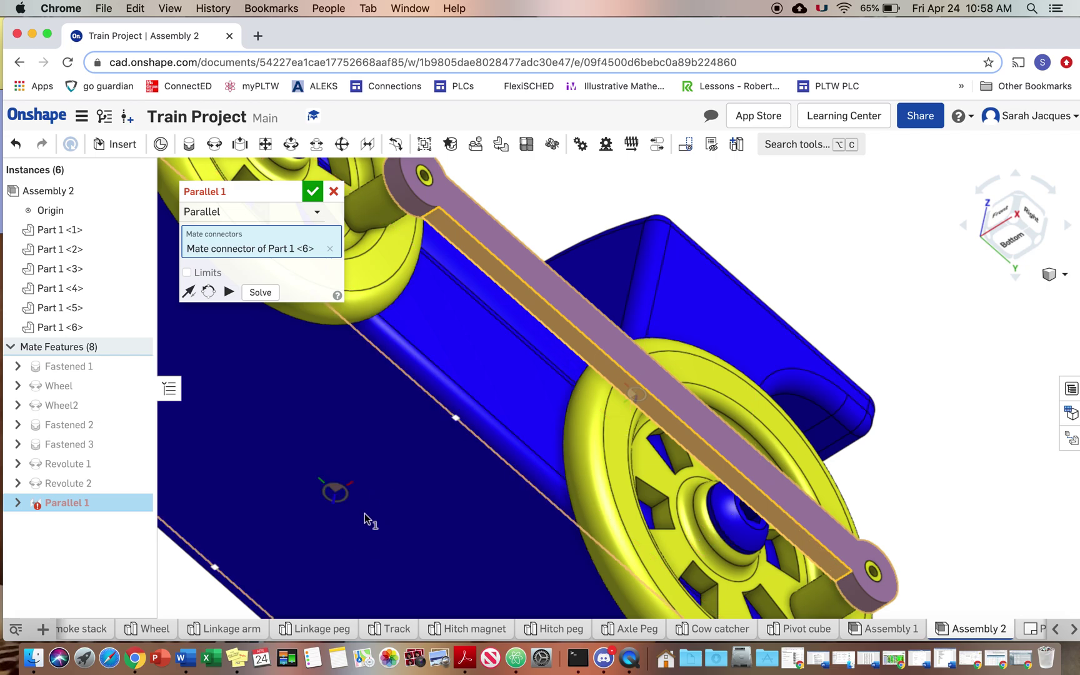
click(364, 439)
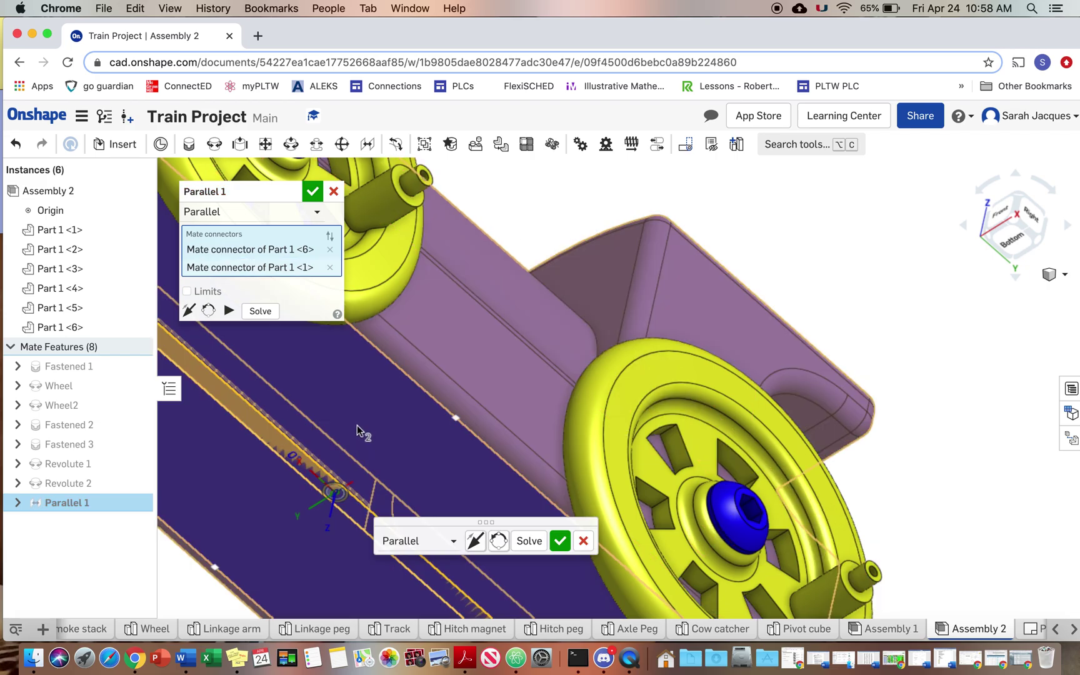
key(Return)
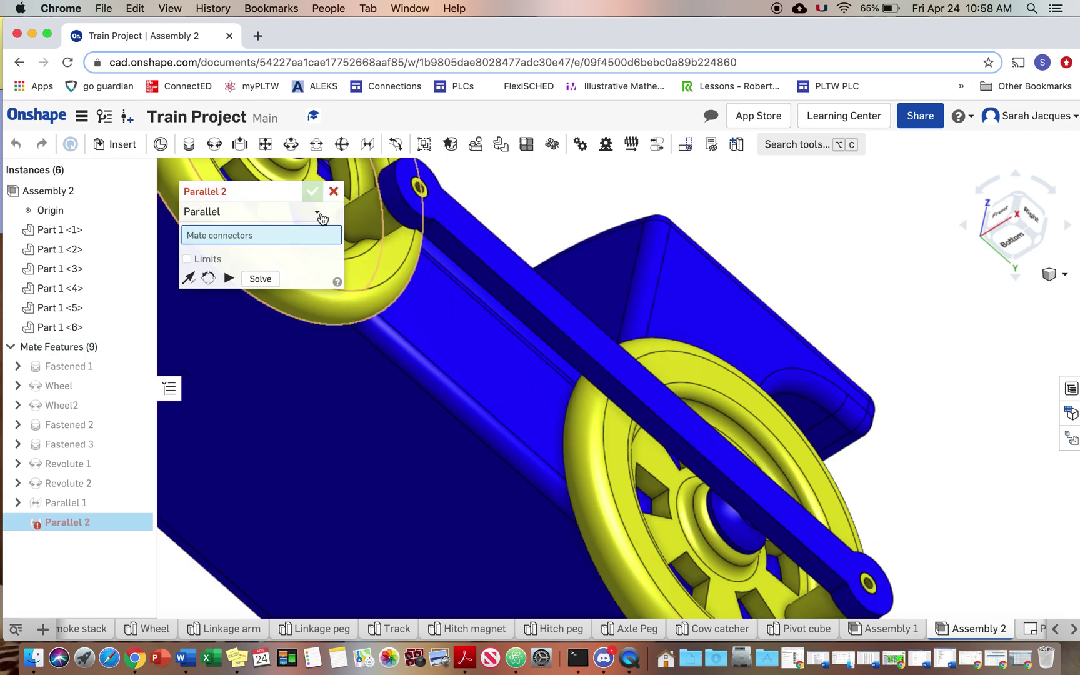
click(334, 192)
Animate the Wheel2 mate to check that the linkage arm stays parallel to the body, and end the animation.
right_drag(351, 212, 425, 290)
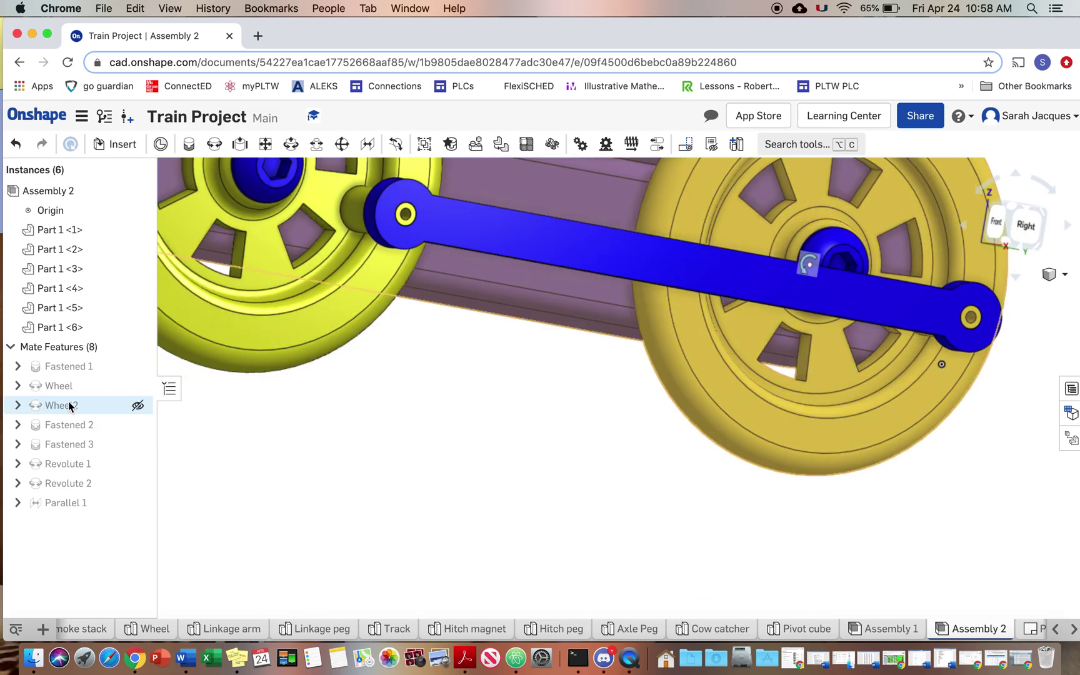
right_click(70, 406)
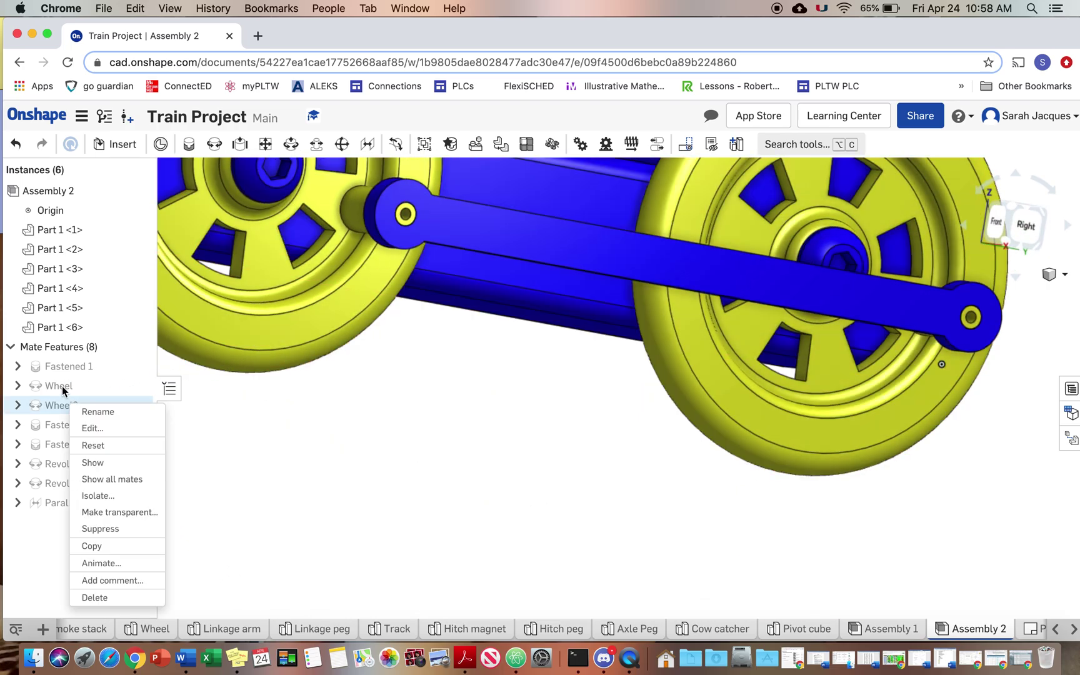
click(119, 564)
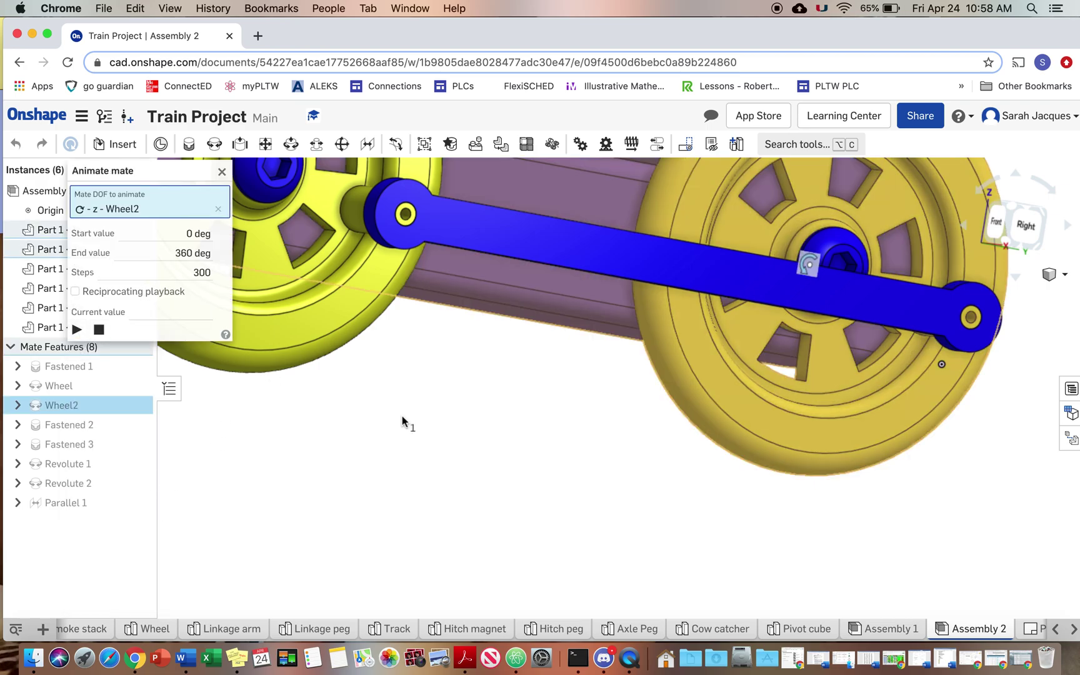
scroll(402, 416, down, 5)
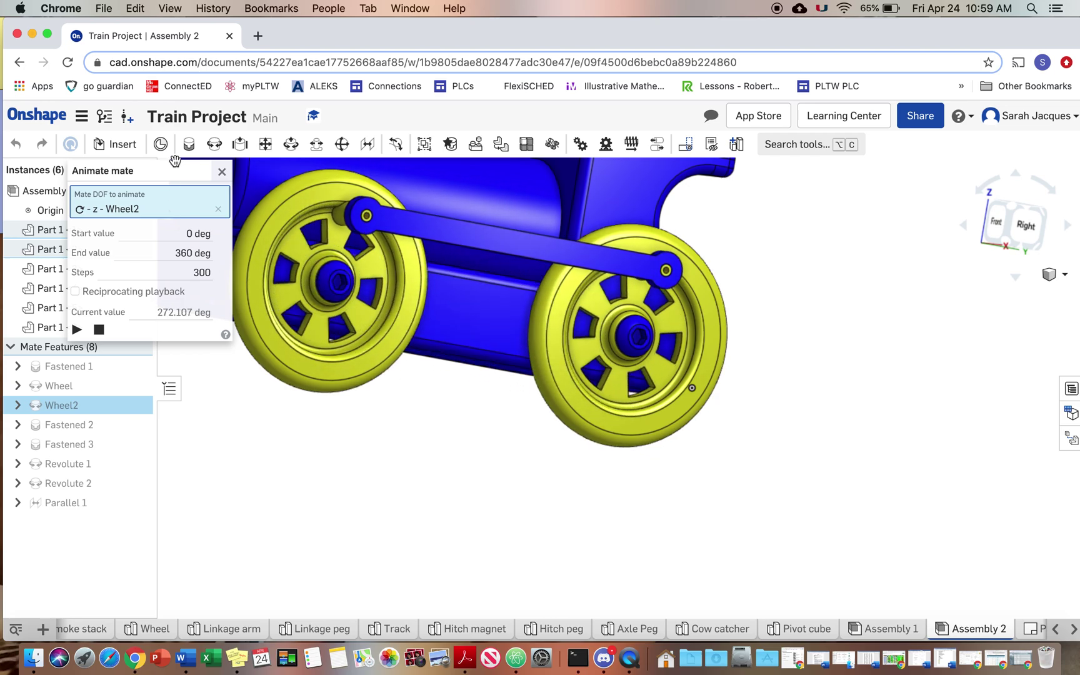
click(222, 171)
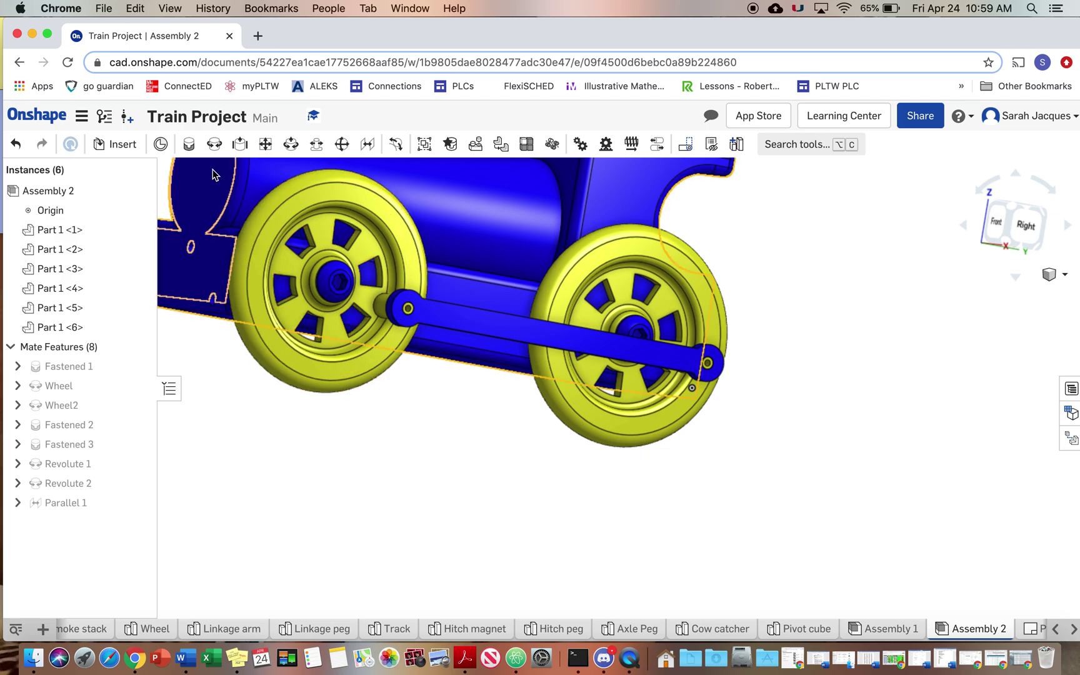
Insert two Linkage peg parts from the current document and place them below the rear wheel.
click(117, 144)
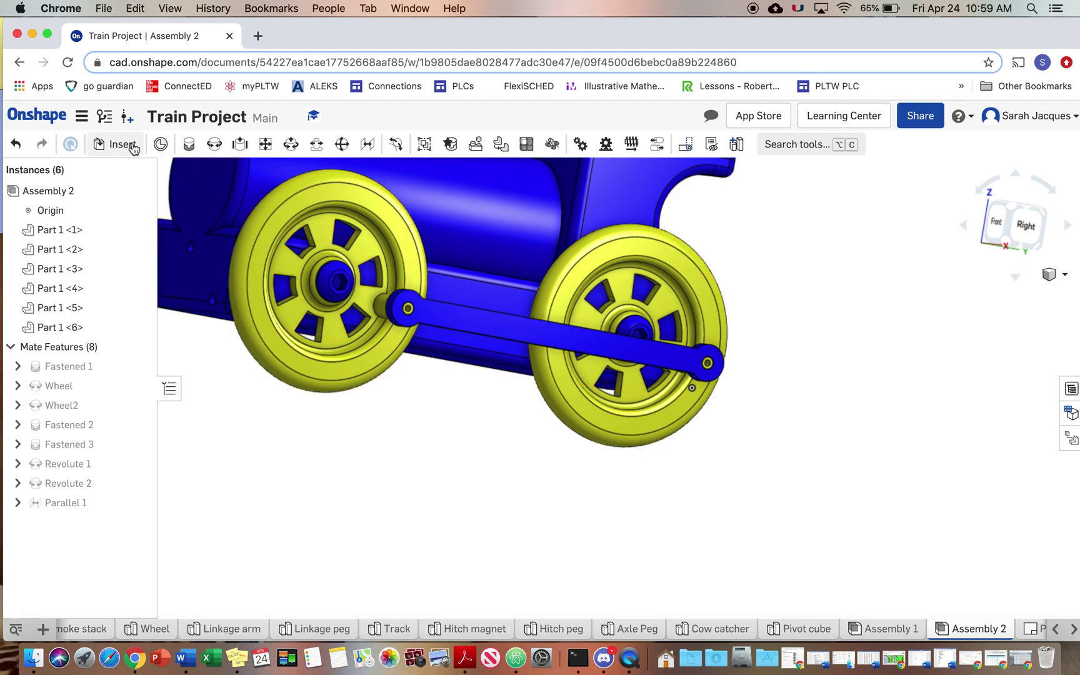
scroll(312, 423, down, 3)
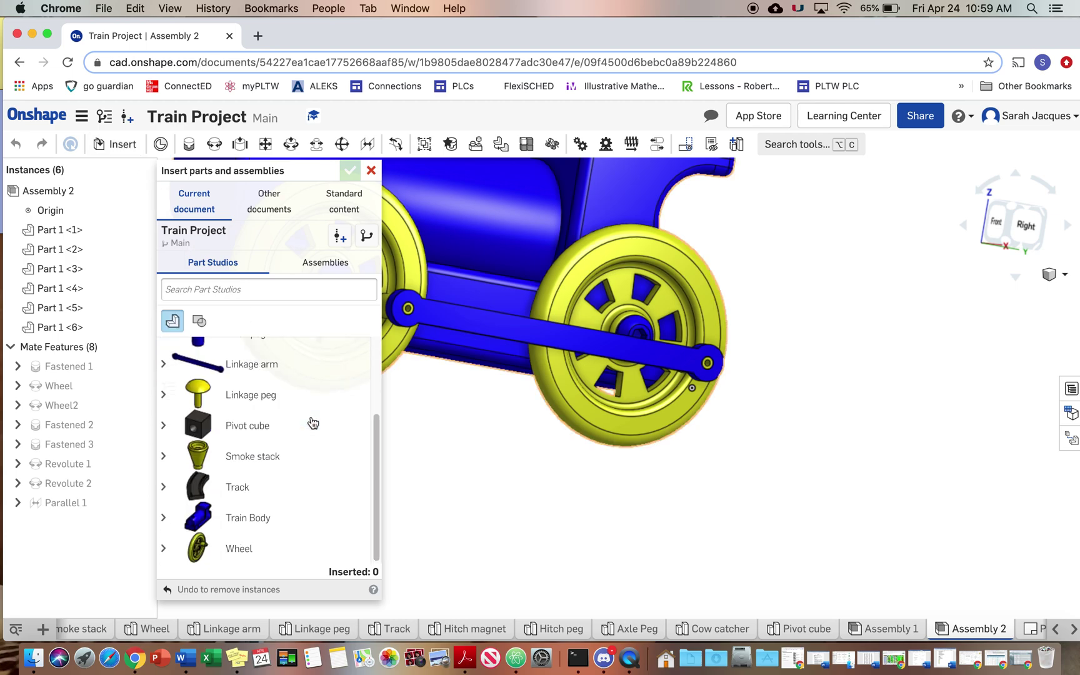
click(270, 395)
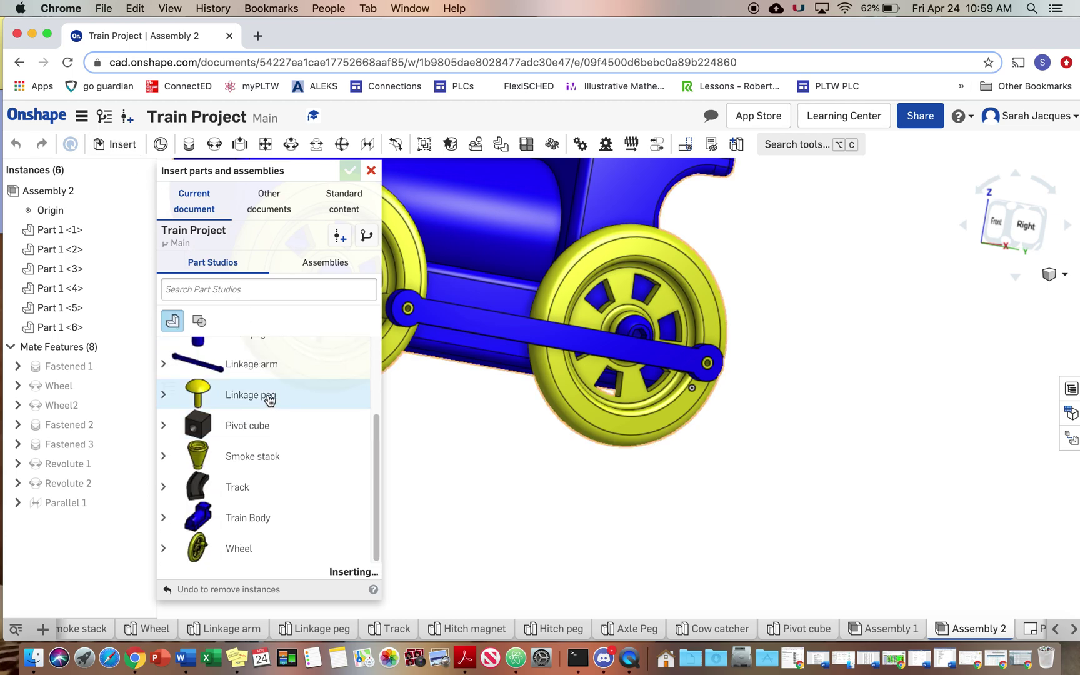
click(571, 511)
click(263, 392)
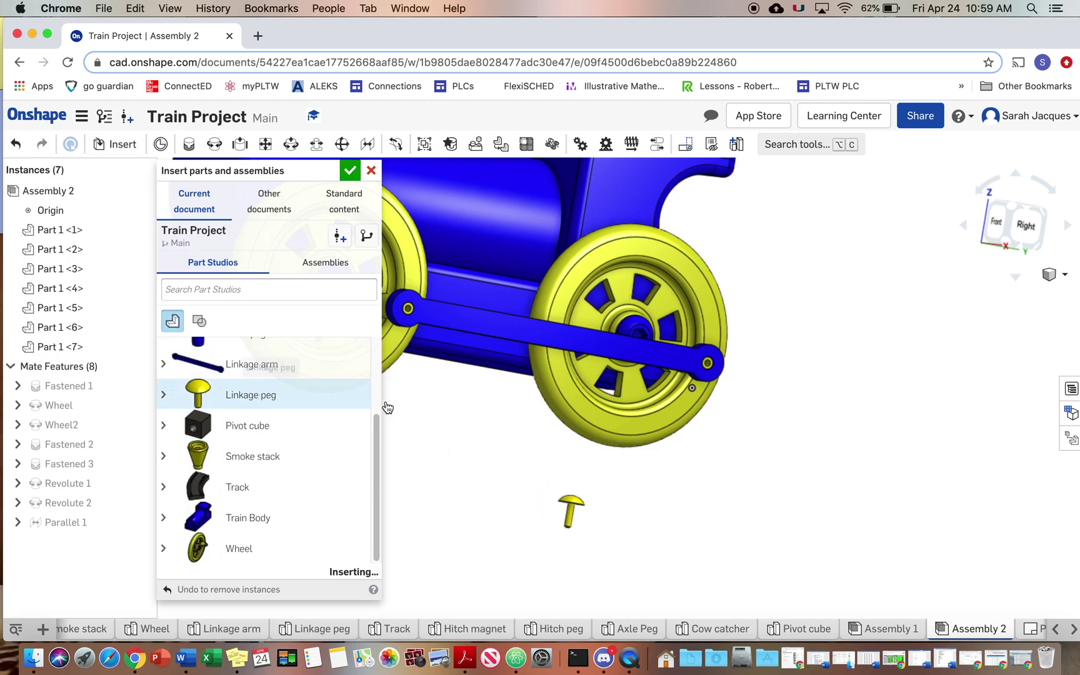
click(690, 504)
click(349, 172)
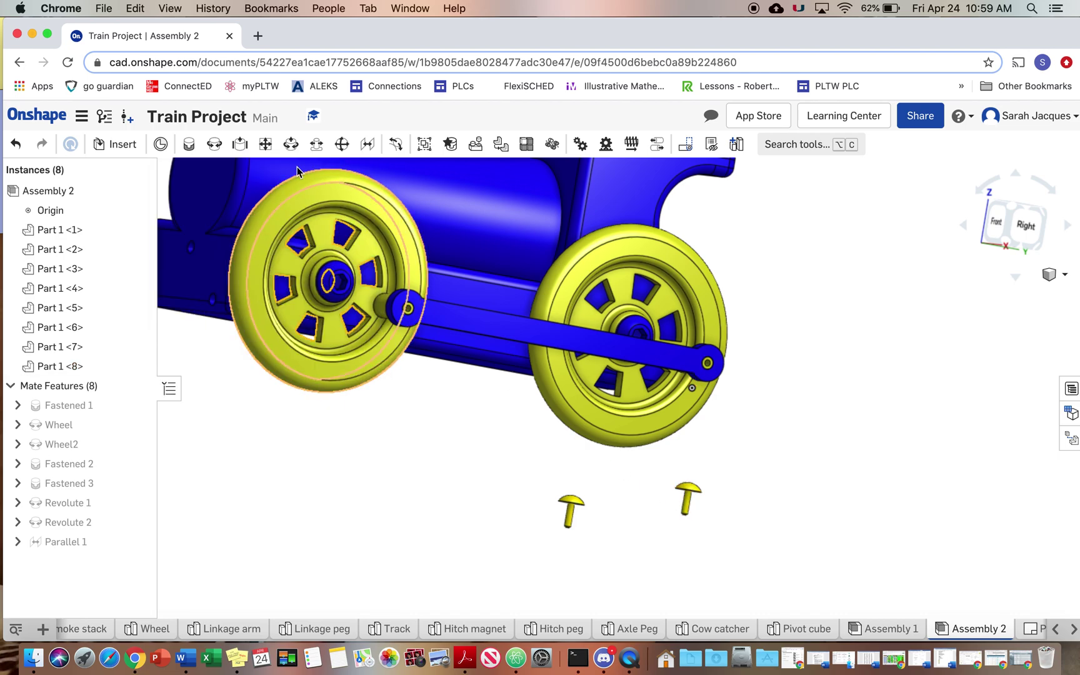
Add a Fastened mate joining the front wheel's linkage hole to the first linkage peg where its shaft meets the head.
click(197, 149)
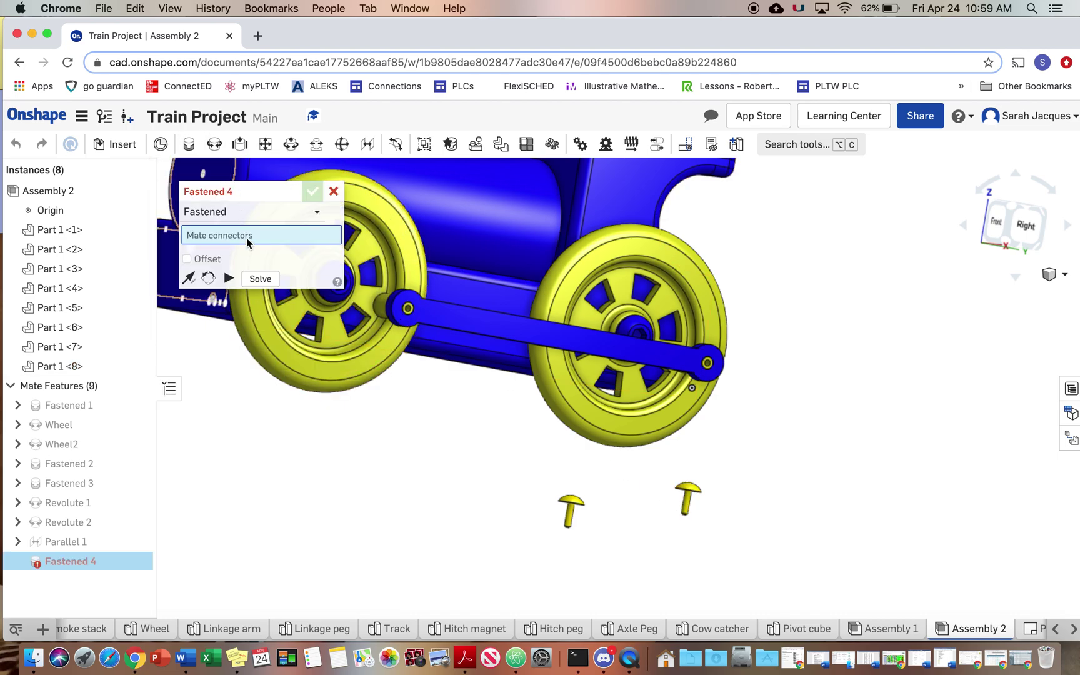
scroll(388, 360, down, 1)
scroll(387, 355, down, 2)
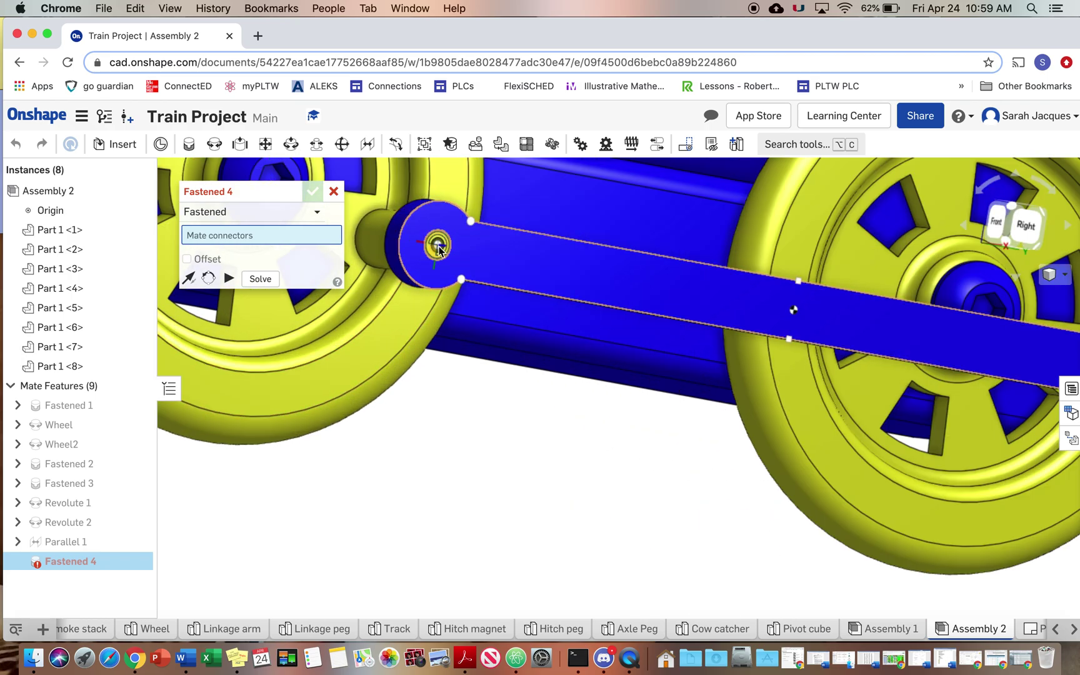
scroll(447, 259, down, 2)
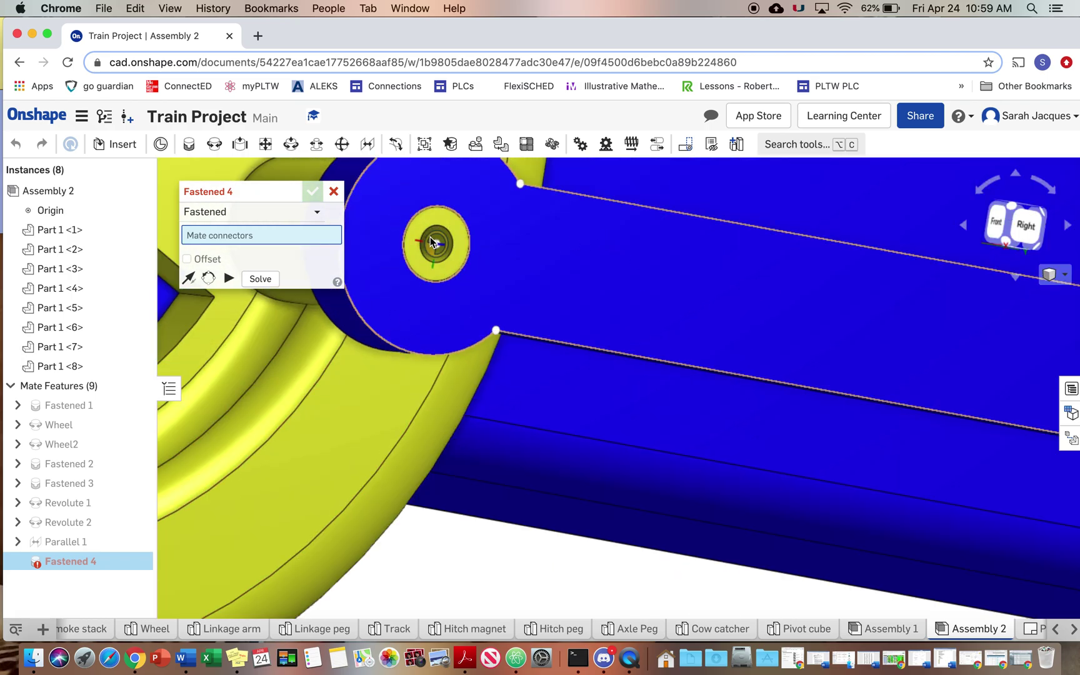
scroll(436, 248, down, 3)
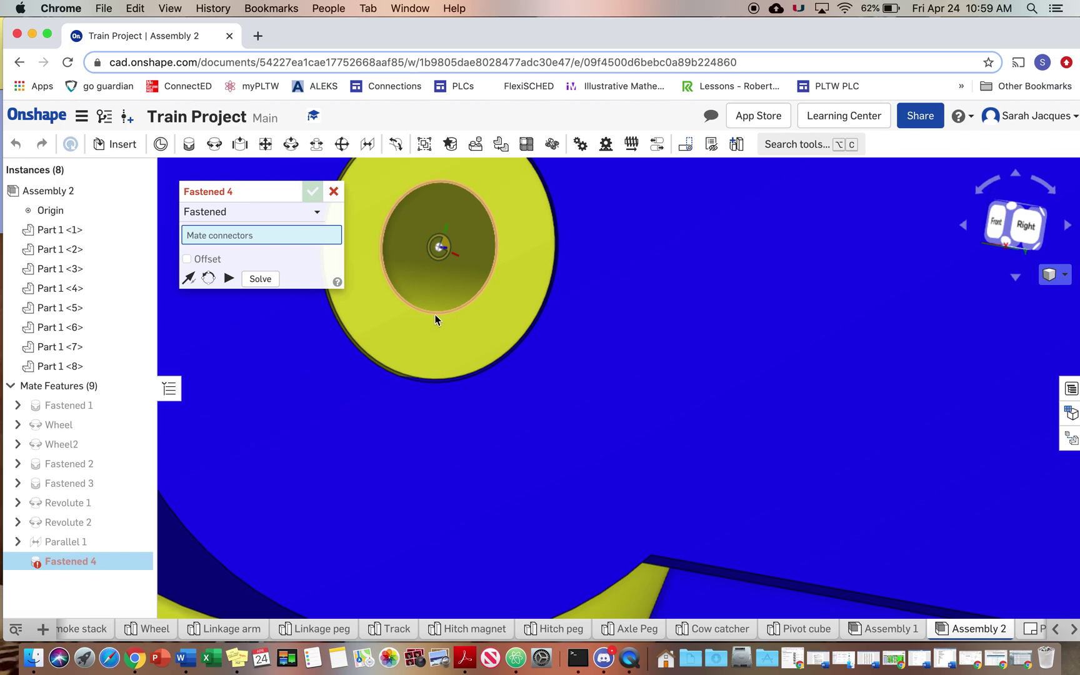
click(443, 257)
scroll(492, 321, up, 4)
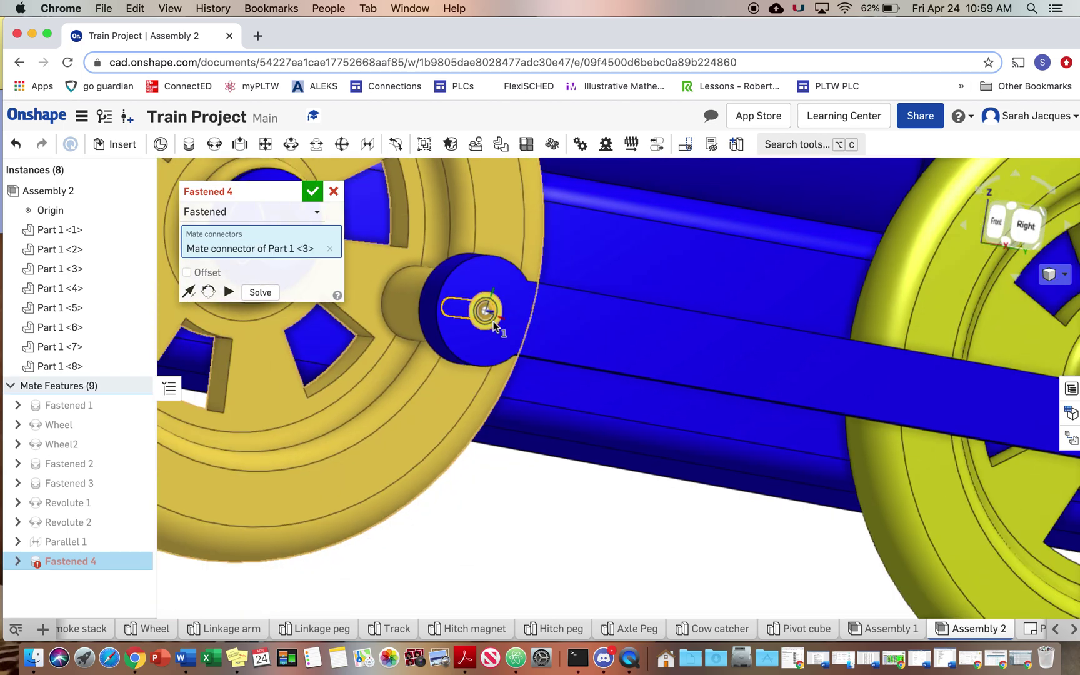
scroll(493, 321, up, 5)
scroll(440, 337, down, 3)
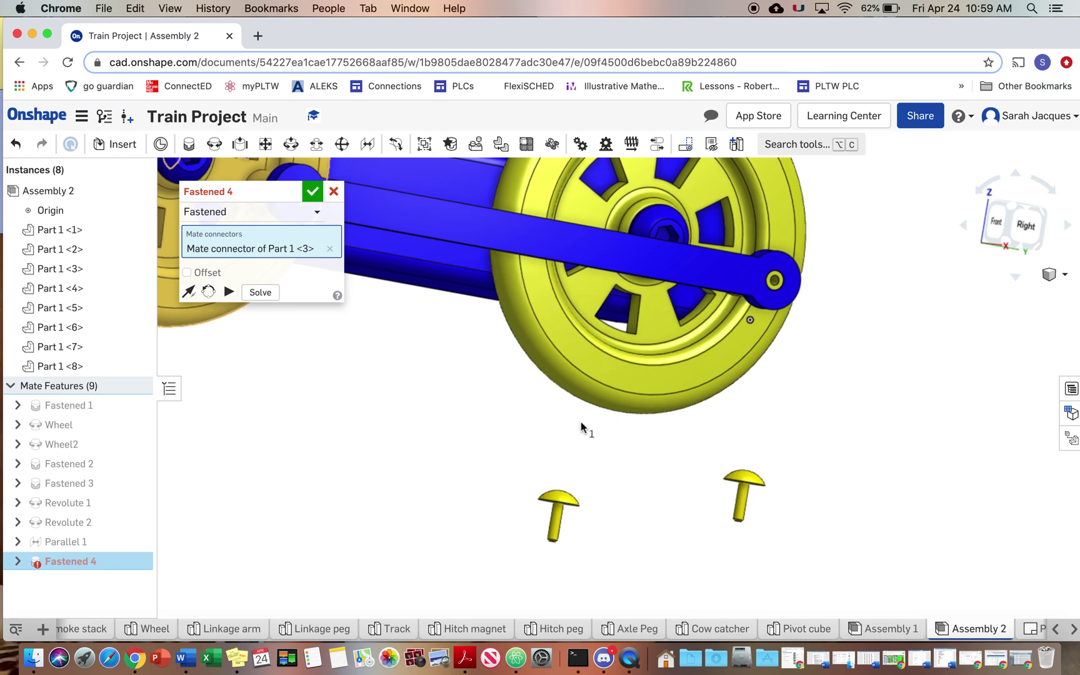
right_drag(581, 421, 585, 412)
scroll(569, 538, down, 3)
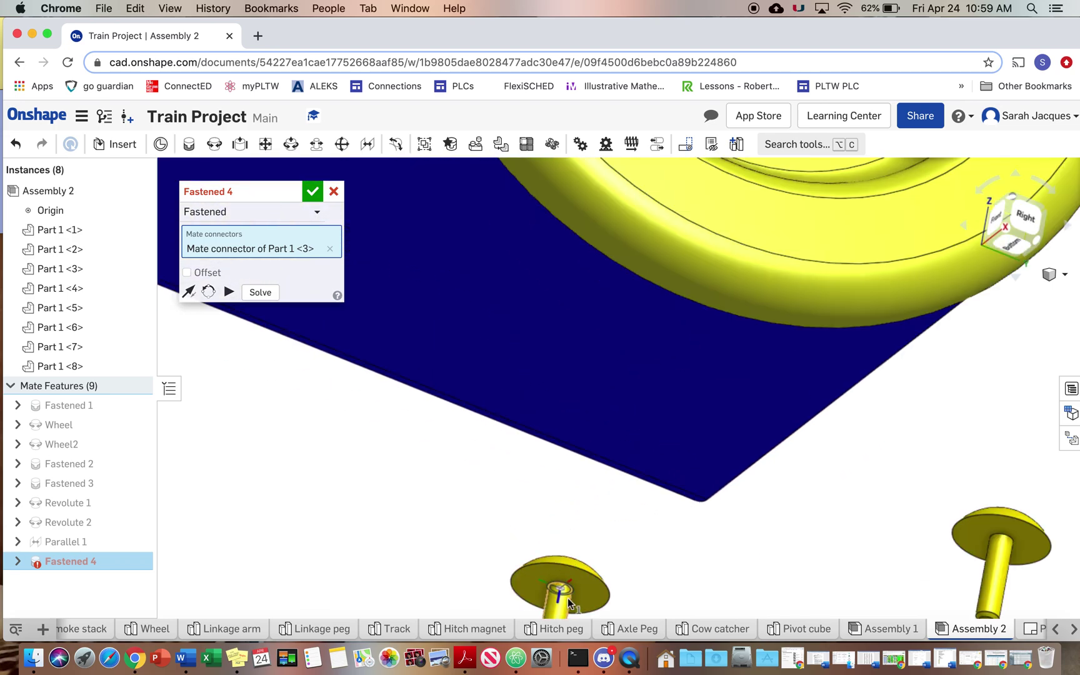
scroll(566, 590, down, 2)
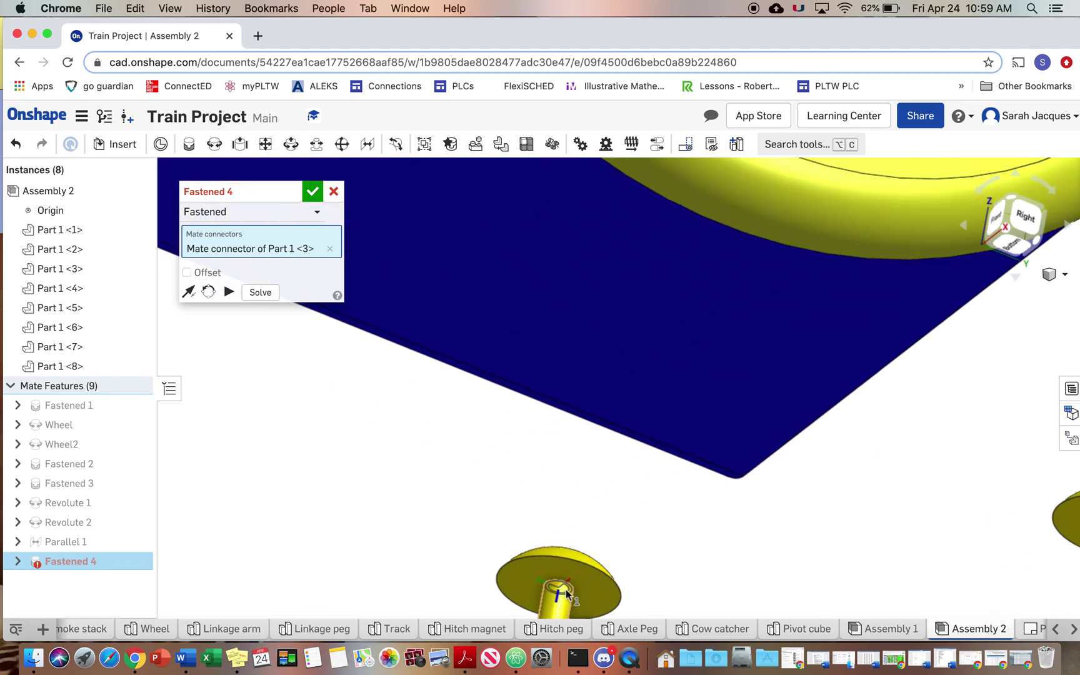
click(565, 590)
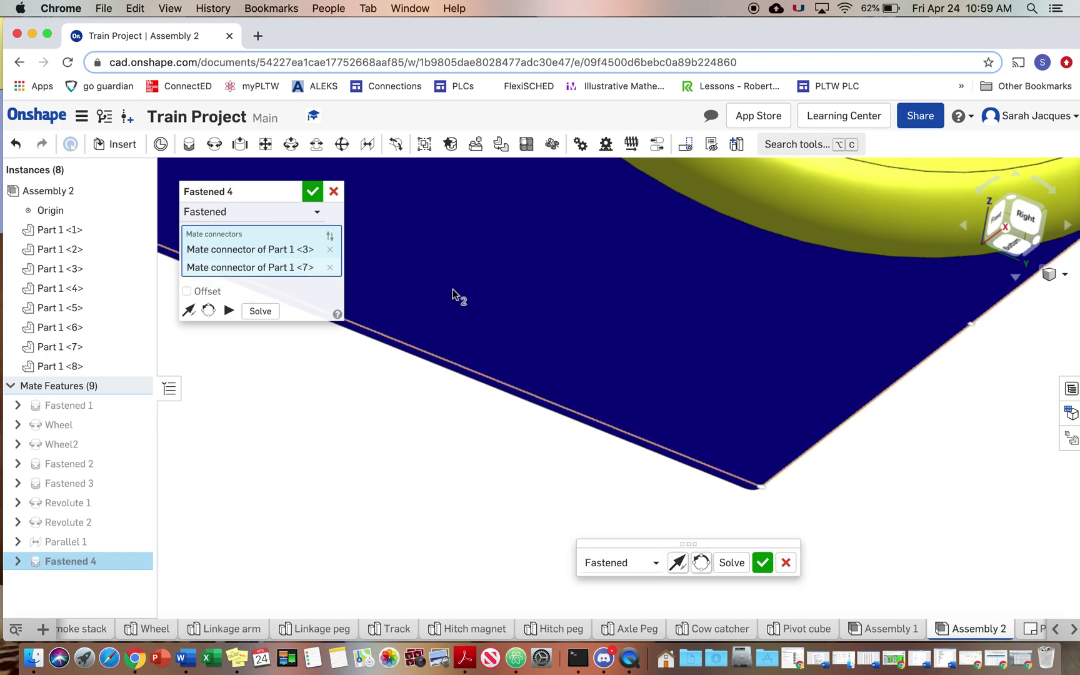
scroll(453, 292, up, 3)
middle_drag(434, 275, 661, 450)
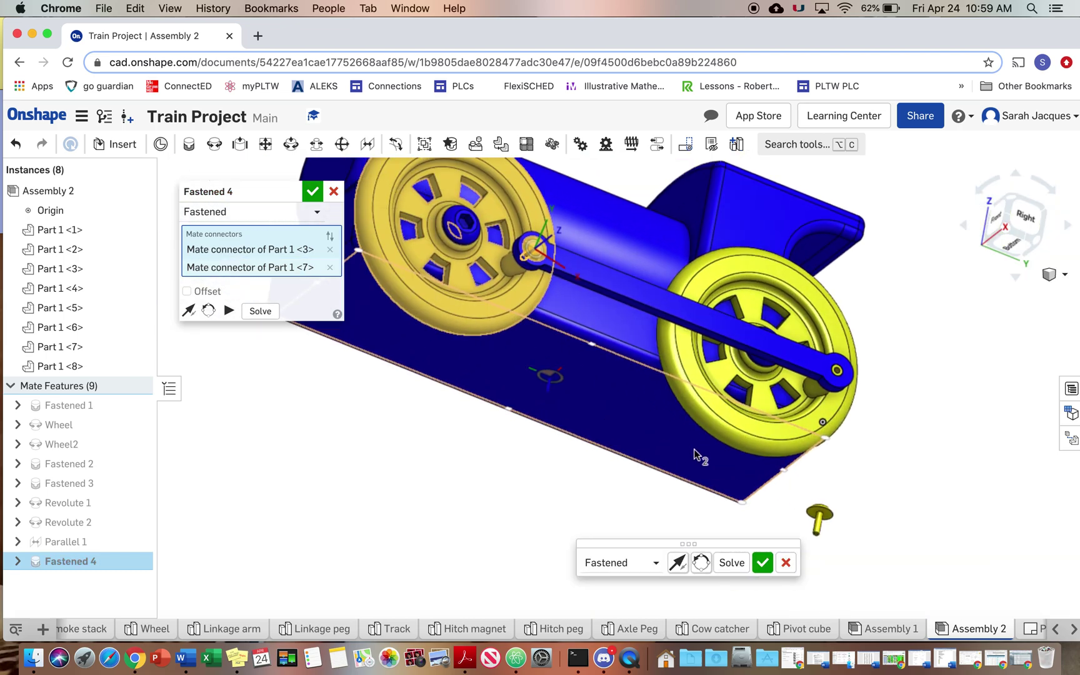
click(762, 563)
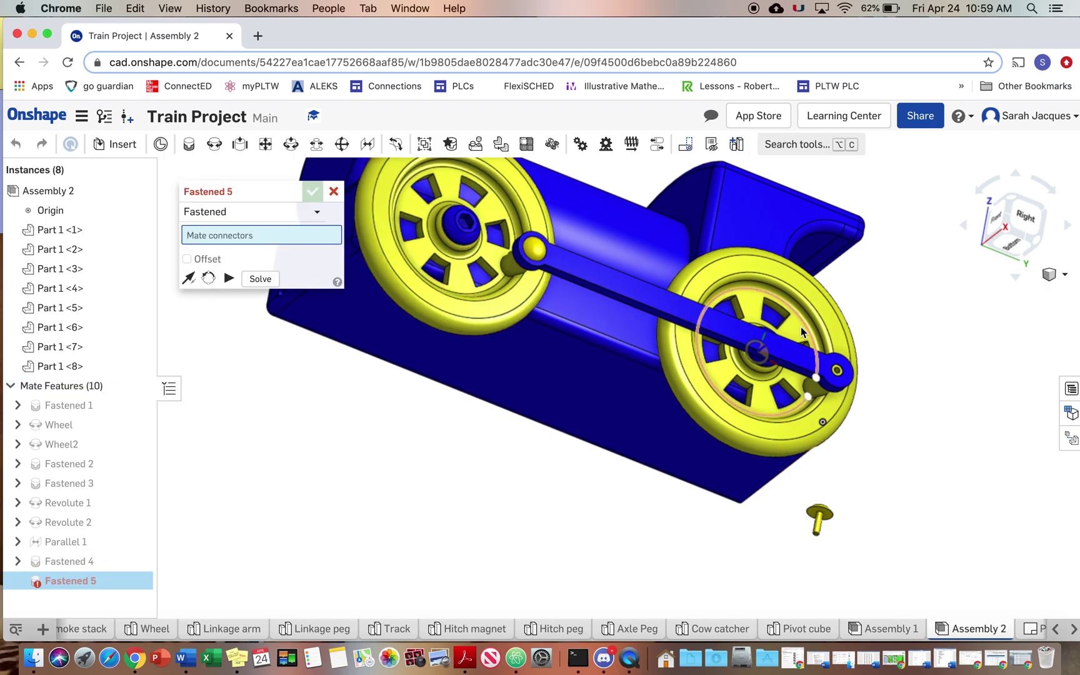
Add a Fastened mate joining the rear wheel's linkage hole to the second linkage peg where its shaft meets the head, and end mating.
scroll(767, 335, down, 10)
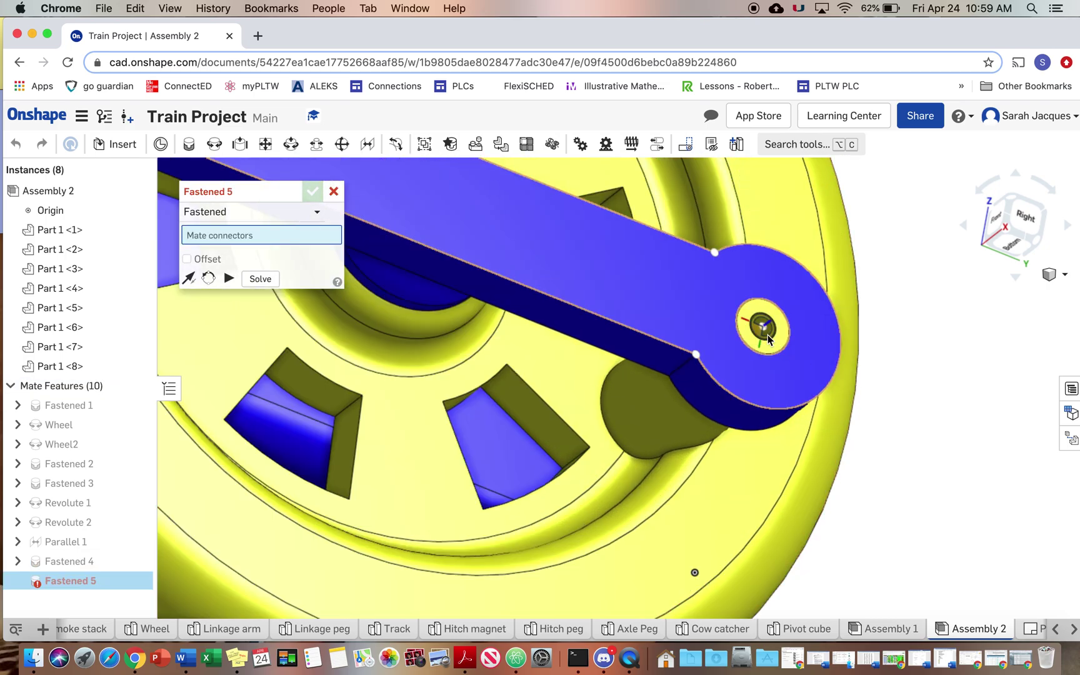
scroll(767, 334, down, 3)
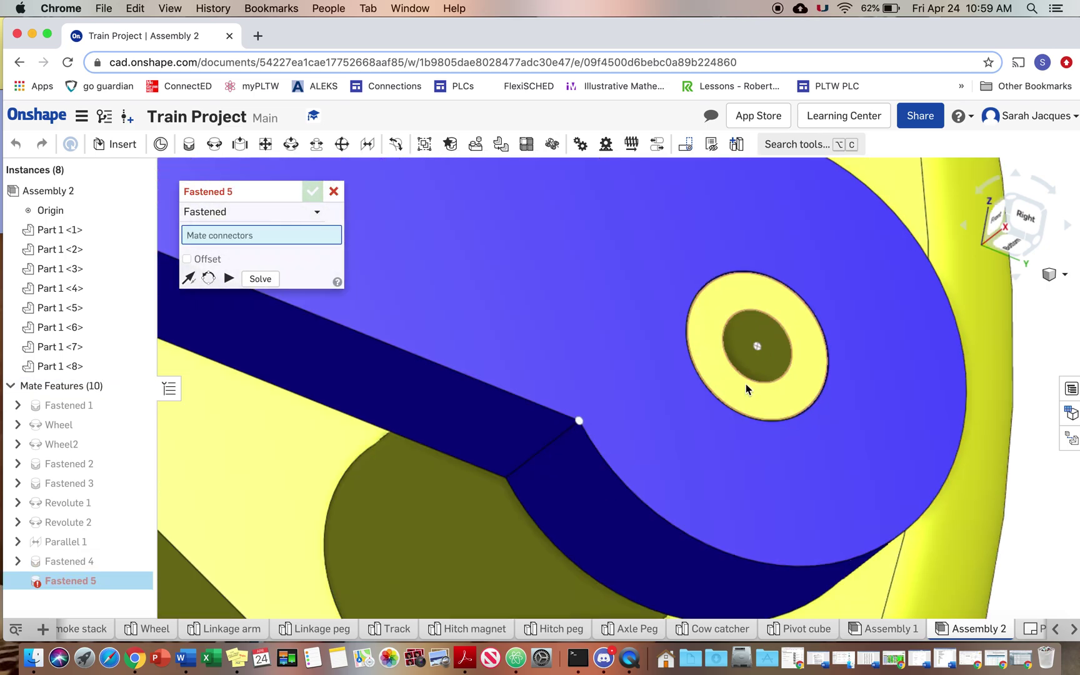
click(761, 357)
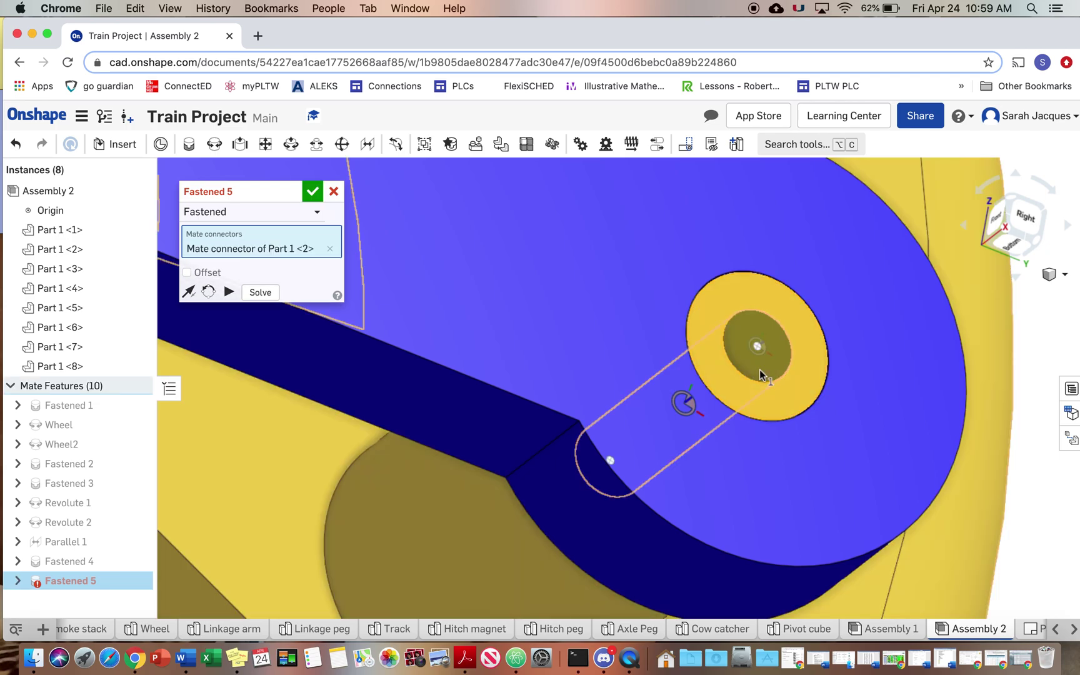
scroll(760, 370, up, 10)
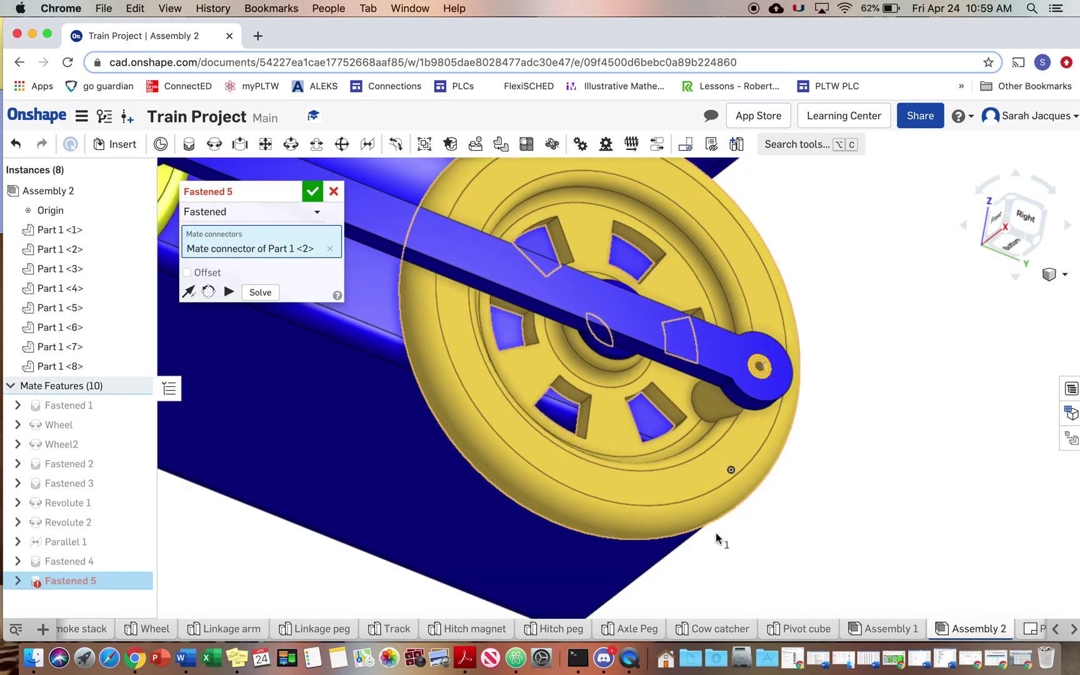
middle_drag(715, 532, 622, 243)
scroll(636, 369, down, 10)
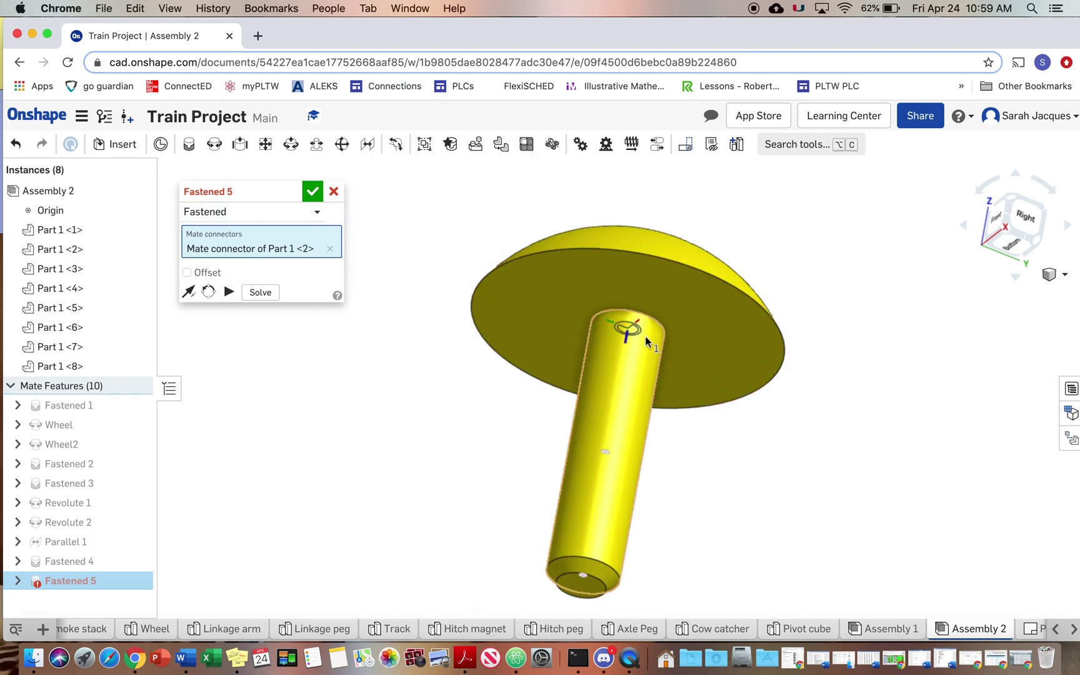
click(644, 334)
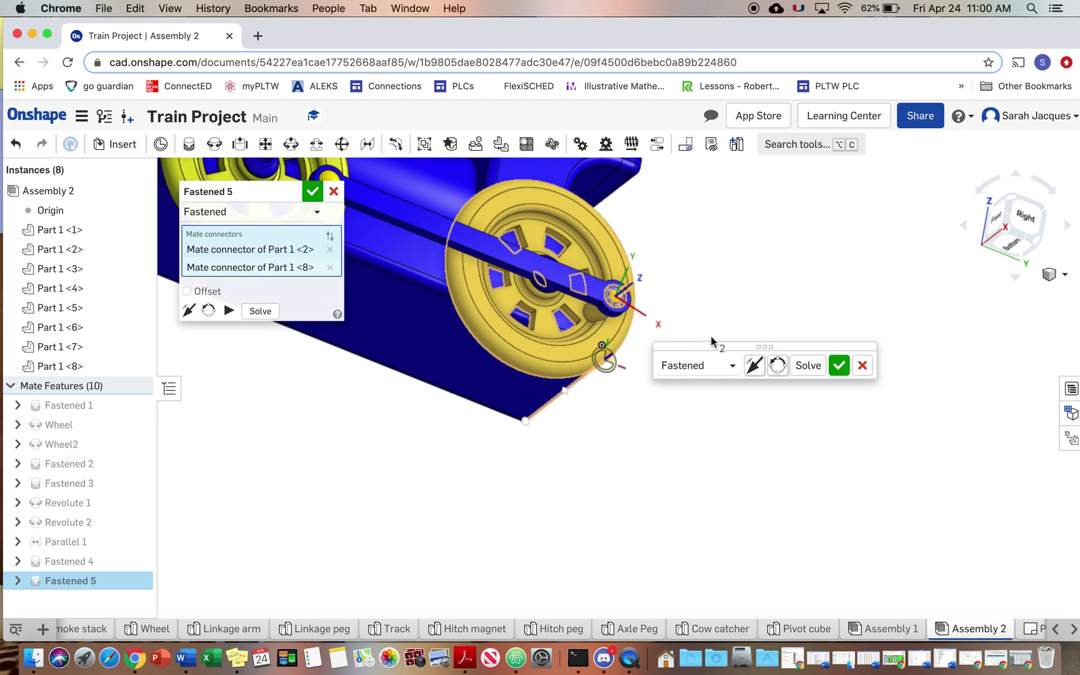
key(shift+1)
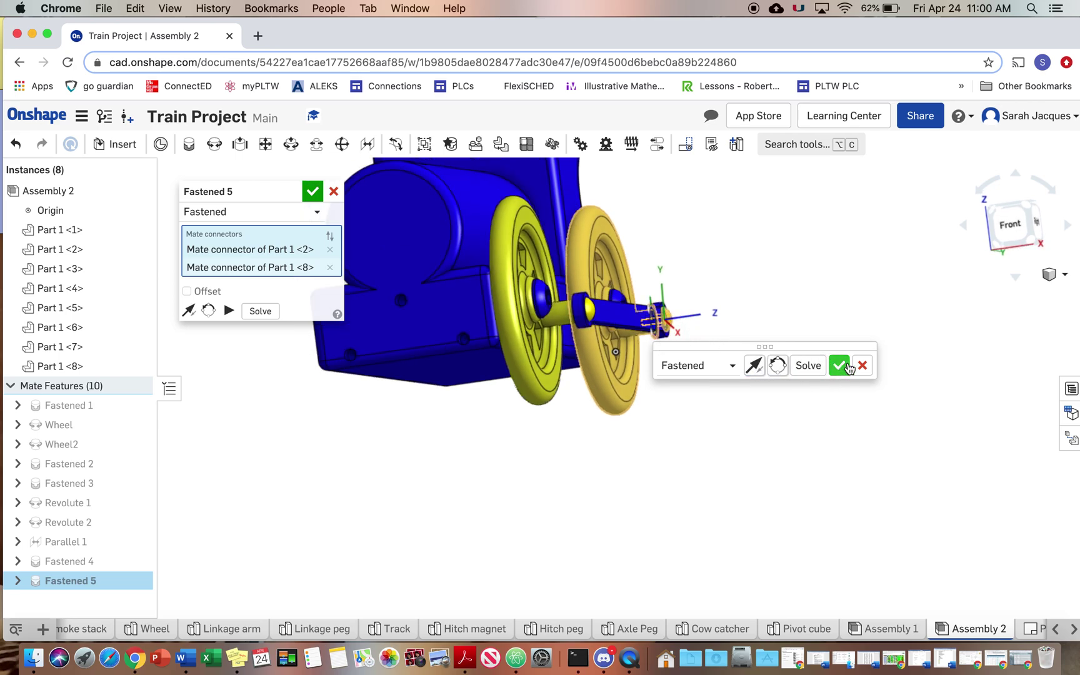
click(839, 365)
key(shift+4)
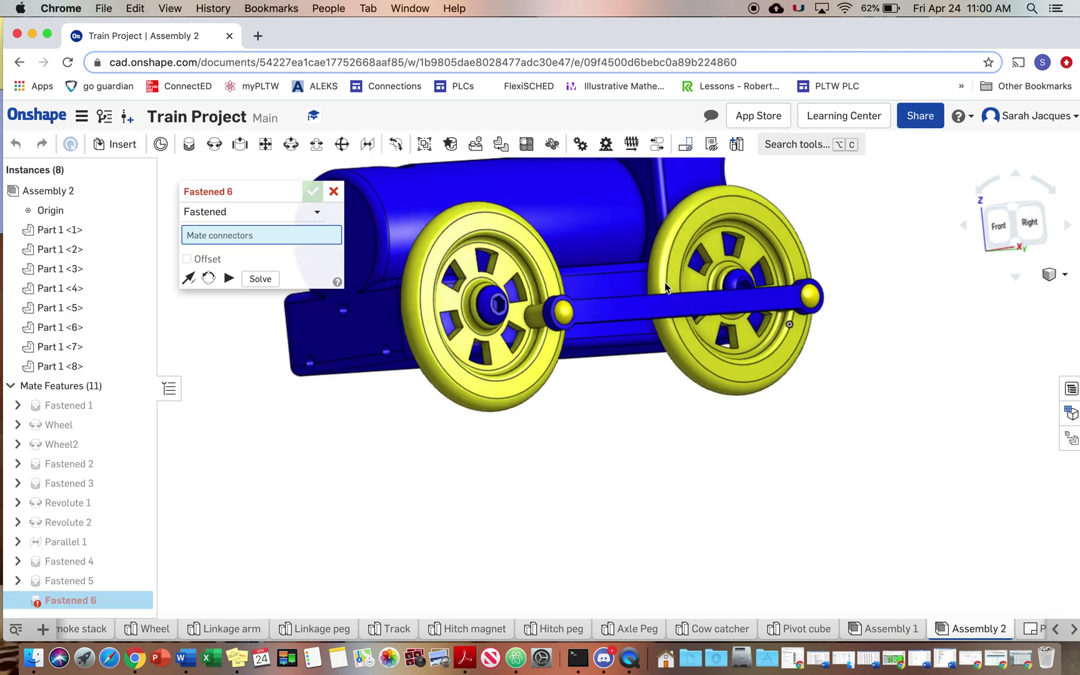
click(333, 191)
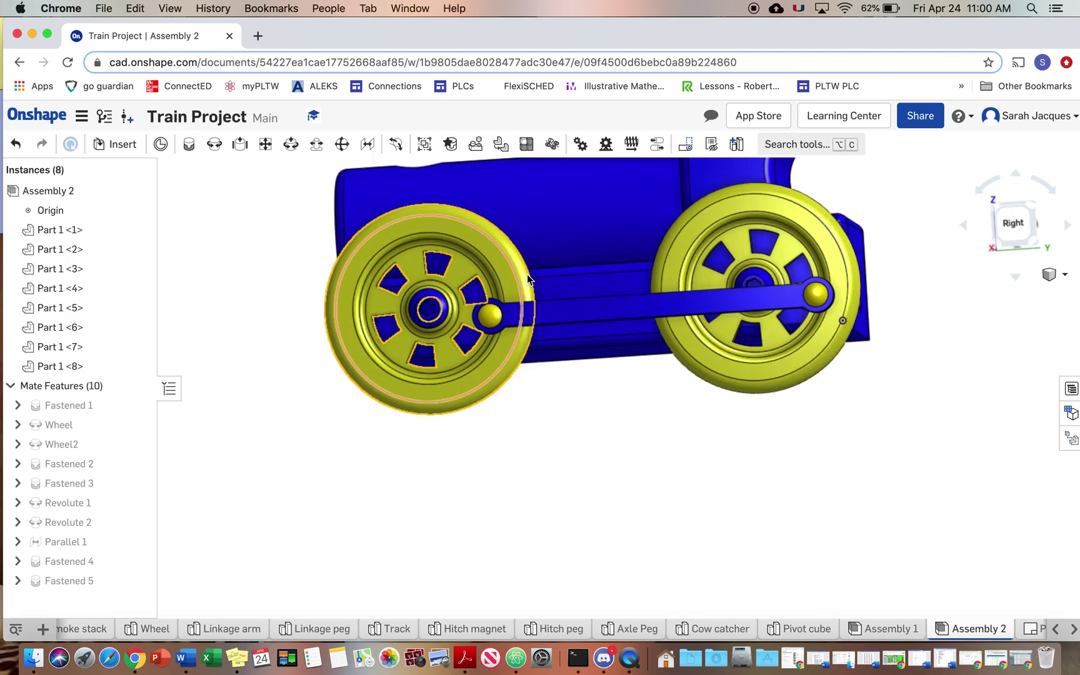
Turn the wheels by hand to check that the linkage arm and pegs move together.
drag(412, 164, 738, 234)
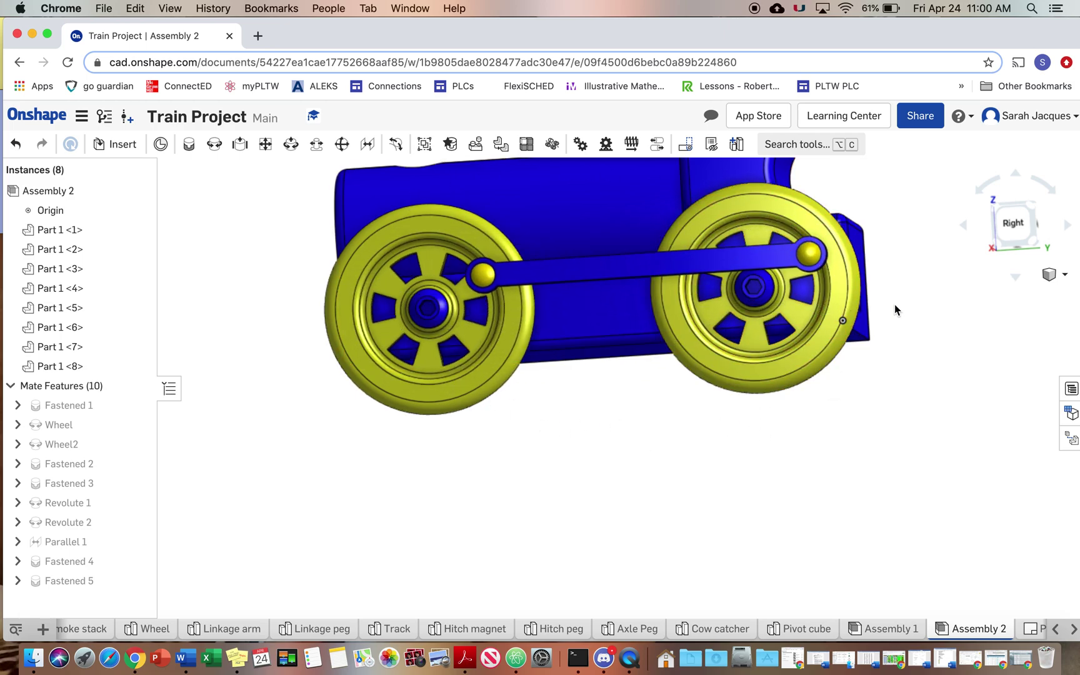
Insert one Hitch magnet and one Hitch peg from the current document, placing them below the train.
right_drag(897, 311, 849, 313)
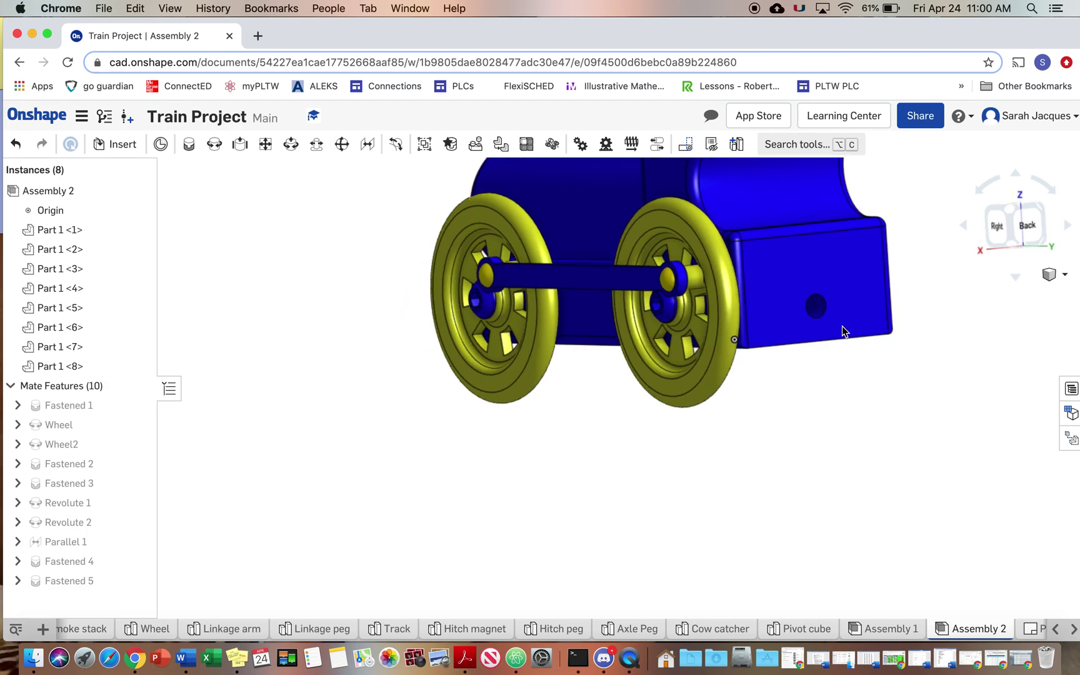
click(120, 146)
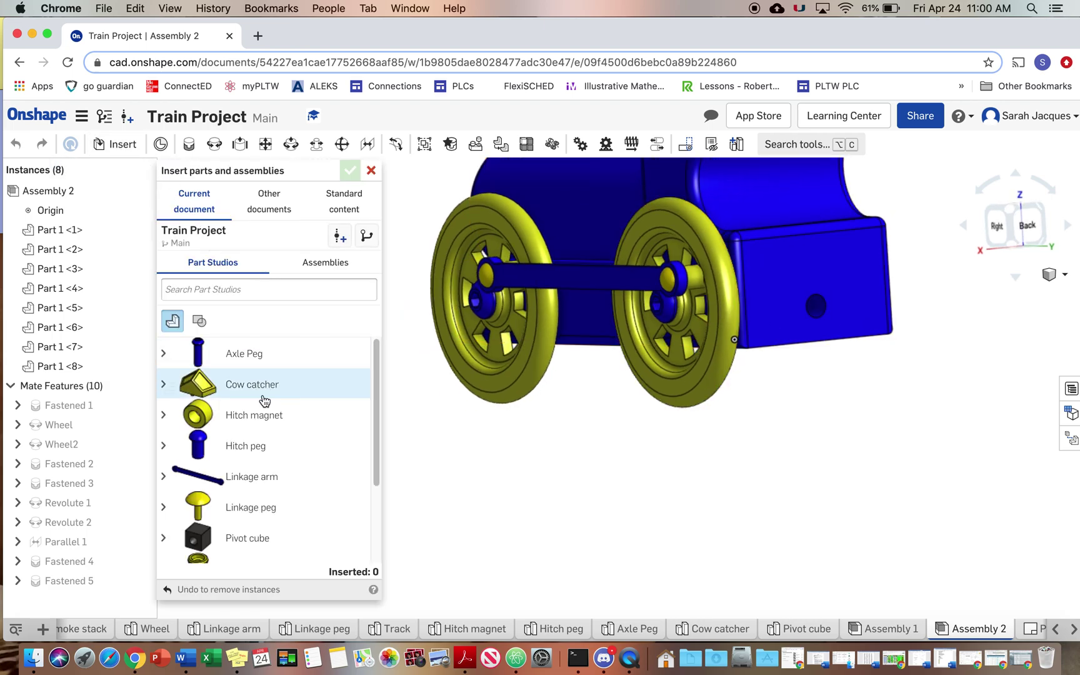
click(265, 414)
click(608, 500)
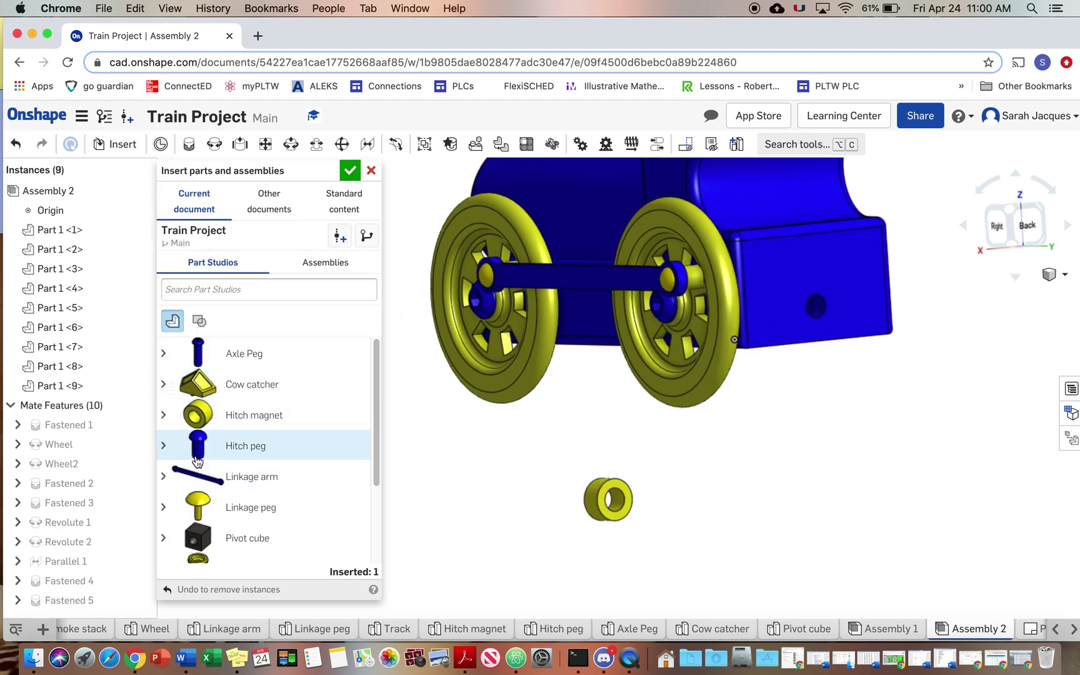
click(265, 445)
click(701, 481)
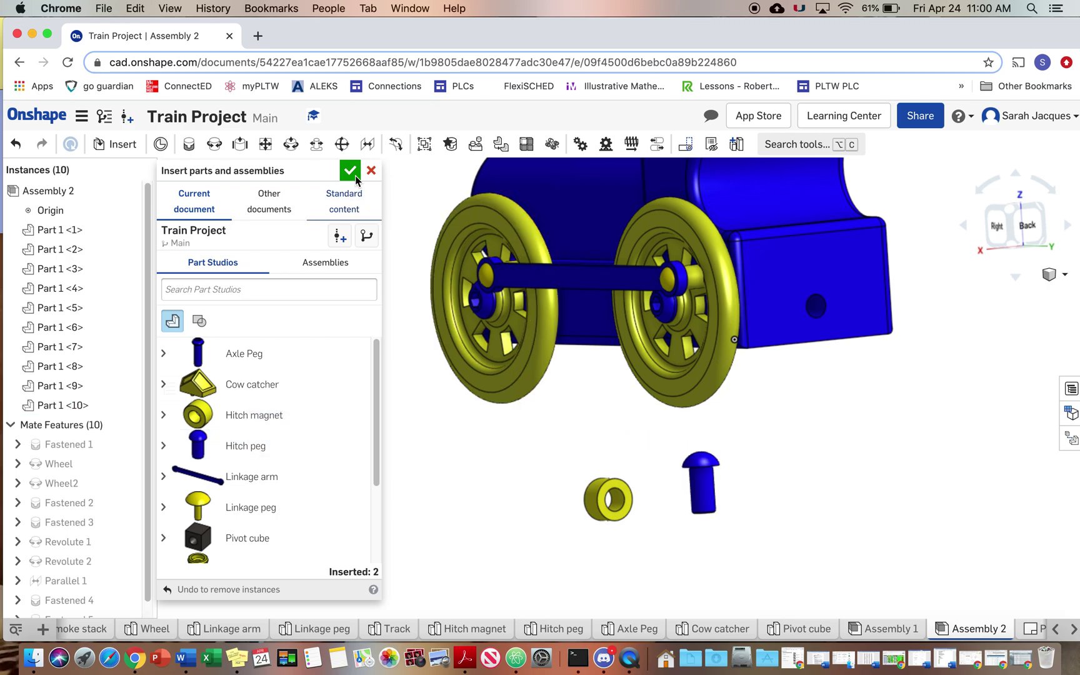
click(351, 177)
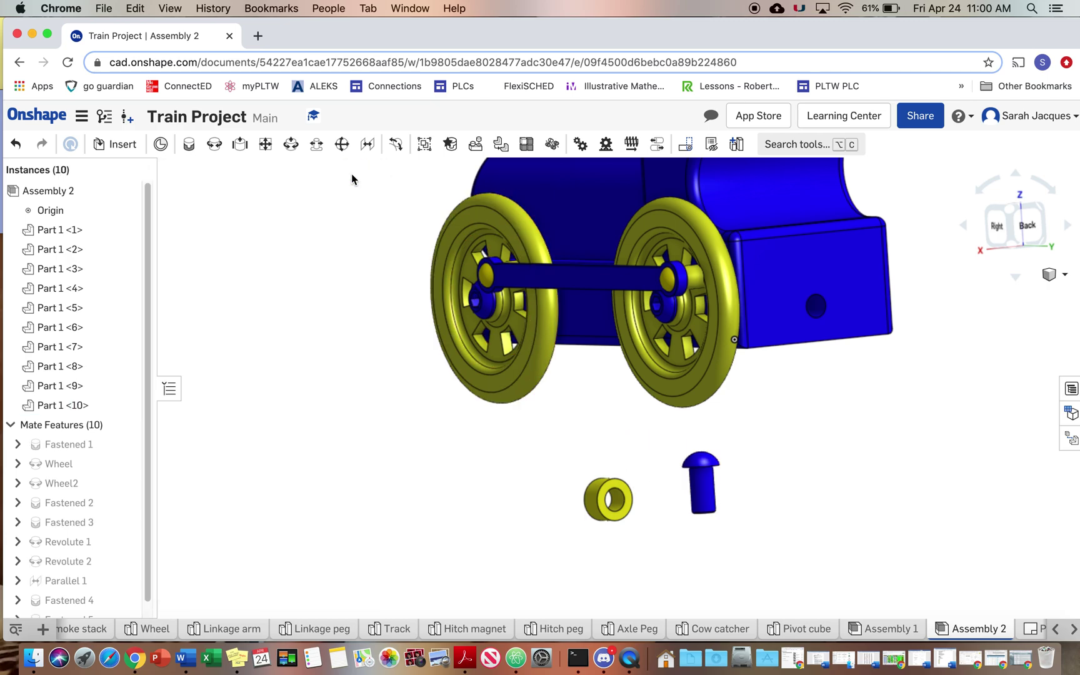
Add a Fastened mate joining the hitch magnet's inner face centre to the hole in the rear face of the train body.
click(189, 145)
scroll(624, 494, up, 5)
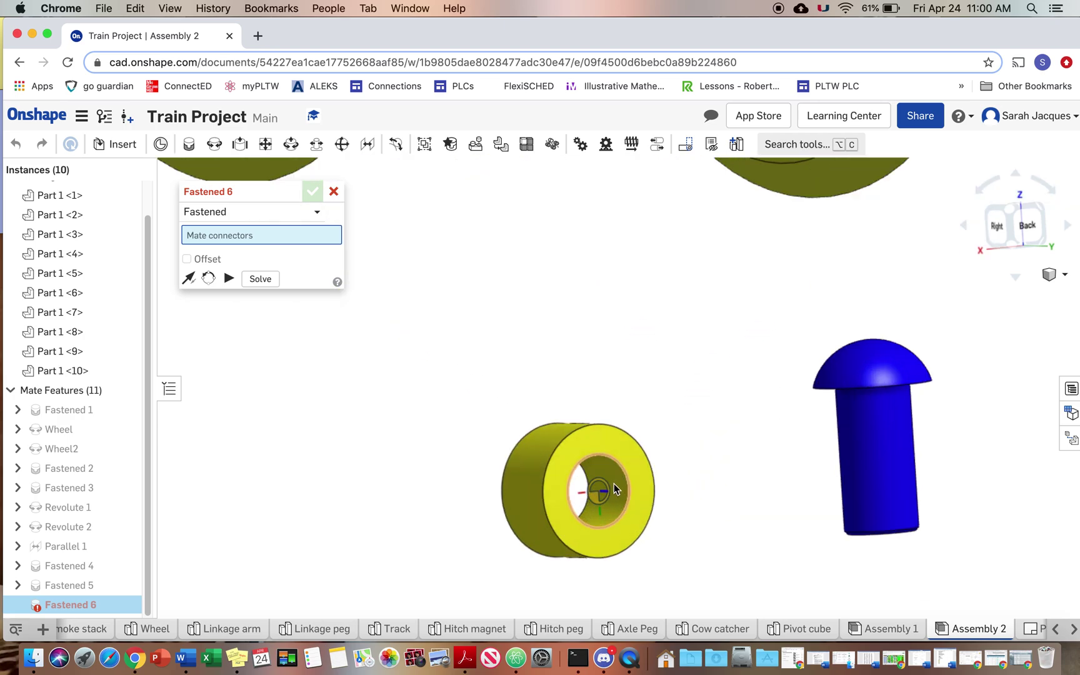
click(606, 488)
scroll(463, 509, down, 5)
scroll(646, 296, up, 3)
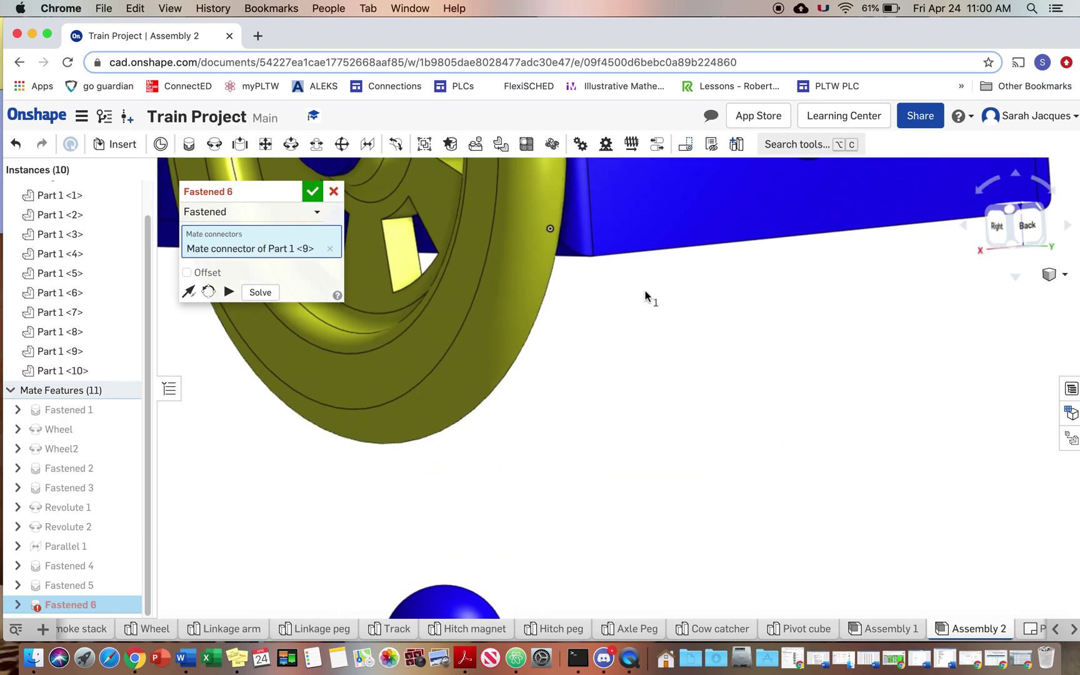
scroll(700, 285, down, 2)
scroll(725, 255, up, 5)
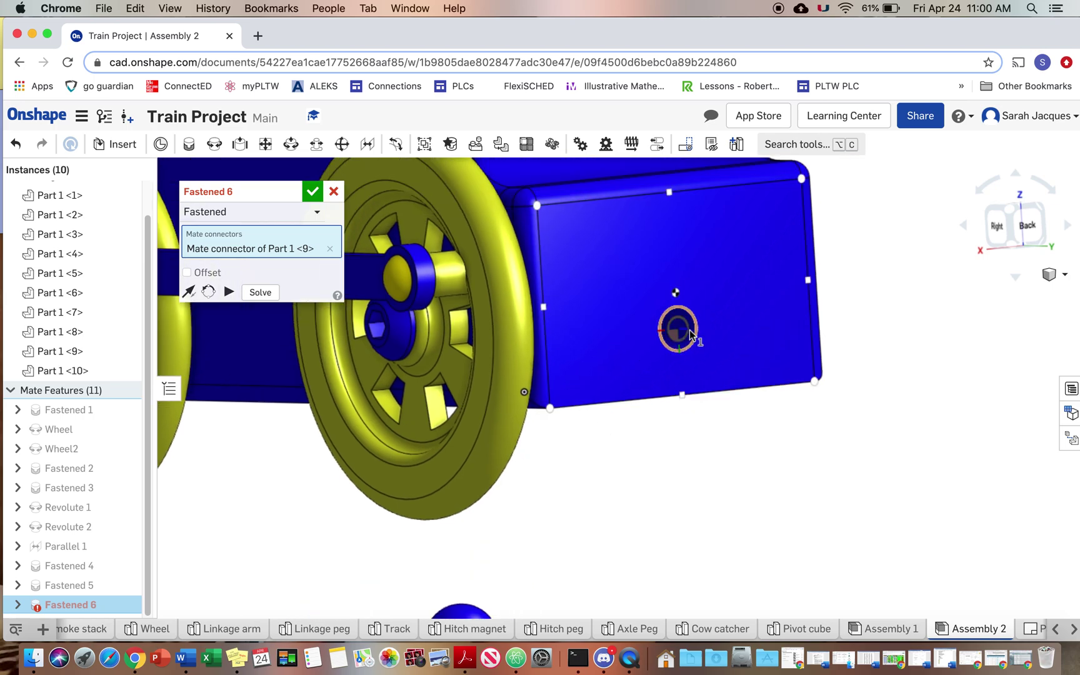
mouse_move(691, 335)
right_down()
mouse_move(713, 335)
mouse_move(694, 332)
right_up()
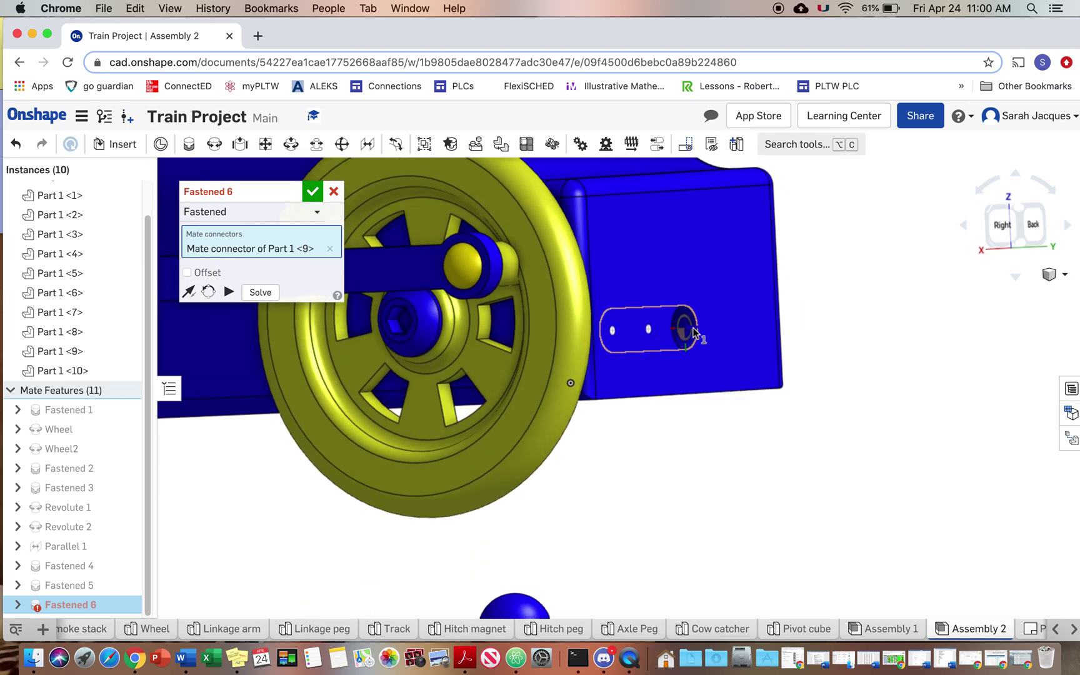
click(691, 335)
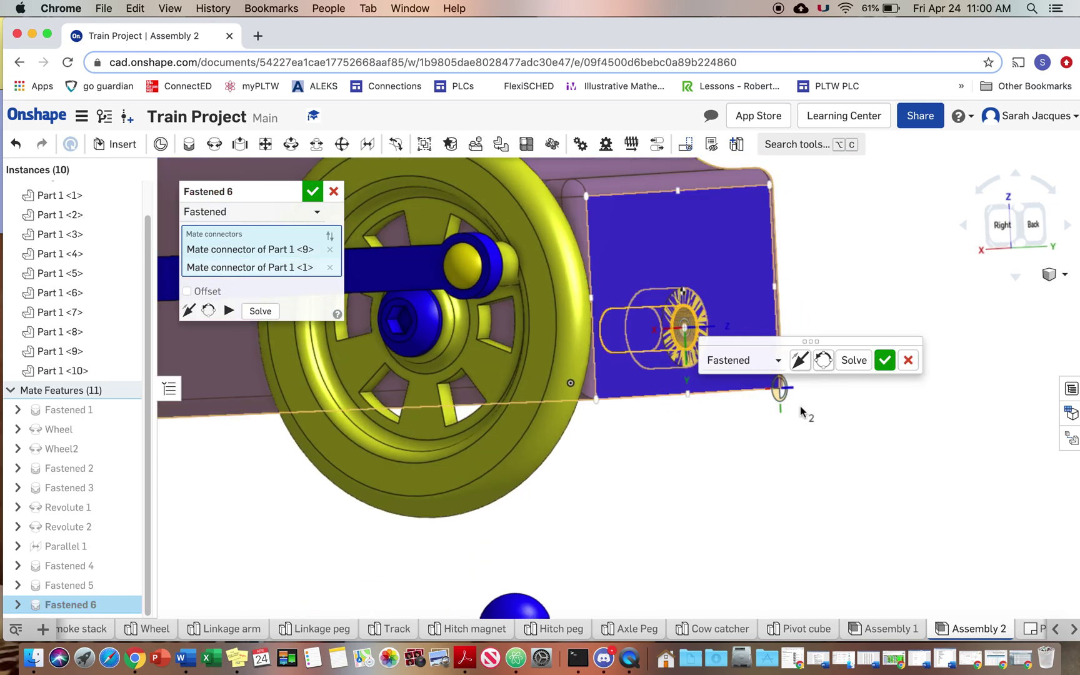
click(883, 362)
Add a Fastened mate seating the hitch peg in the hitch magnet's outer opening, joined where its shaft meets the head.
scroll(633, 520, down, 5)
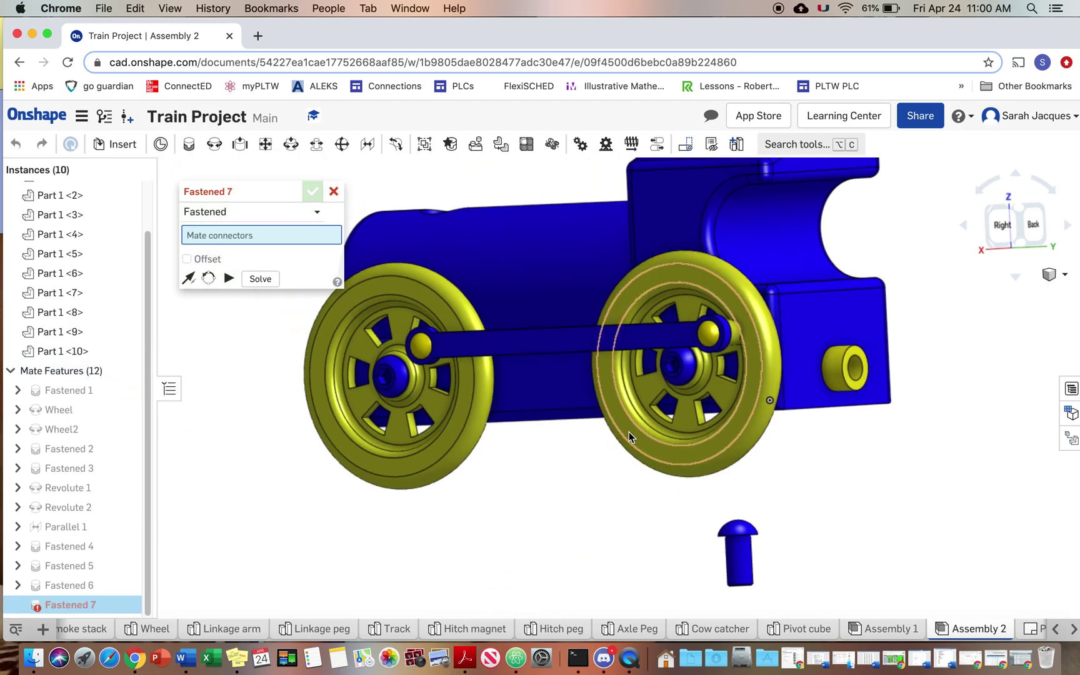
right_drag(629, 432, 633, 394)
scroll(775, 462, up, 3)
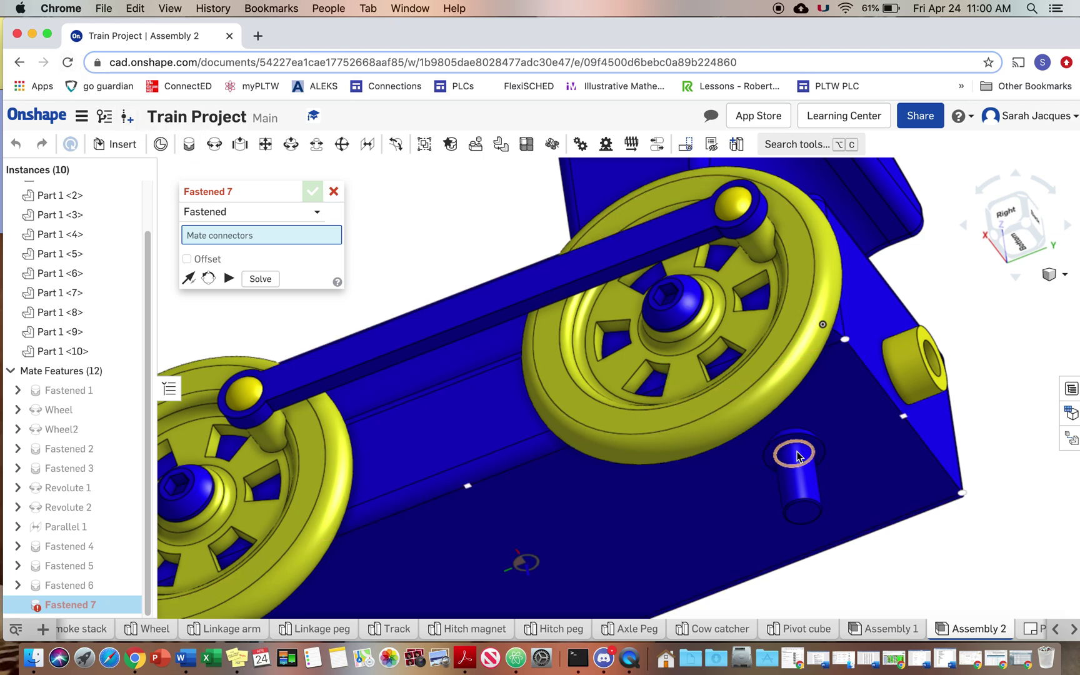
click(827, 446)
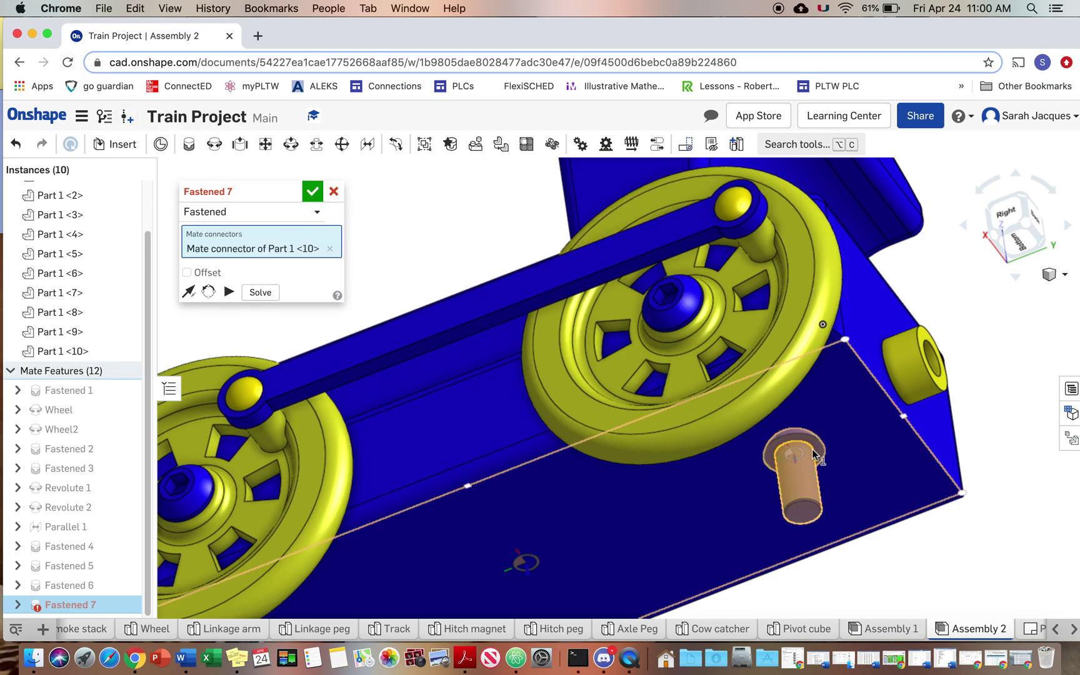
right_drag(932, 370, 920, 380)
click(931, 368)
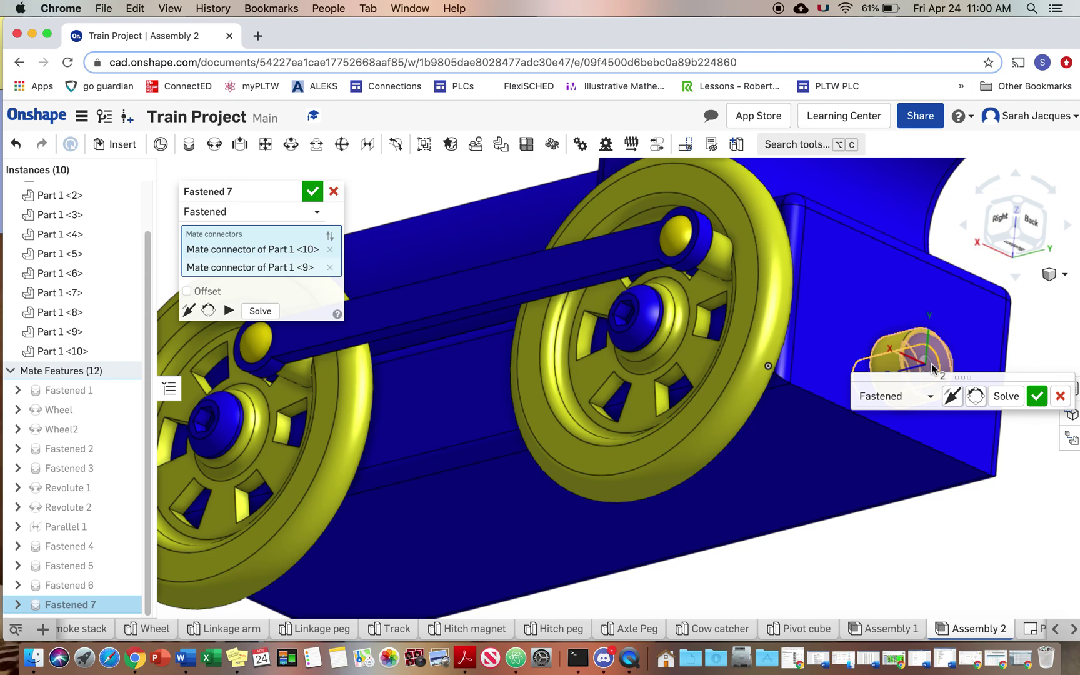
click(1032, 397)
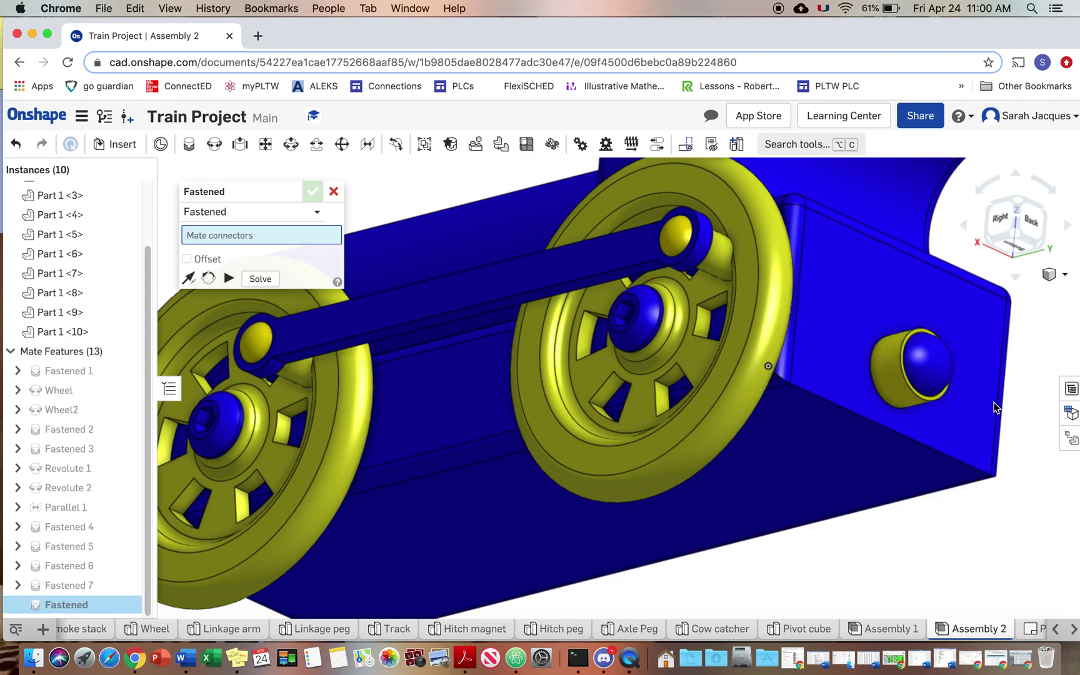
End mating and insert one Cow catcher from the current document beside the front of the train.
key(shift+4)
scroll(867, 422, down, 3)
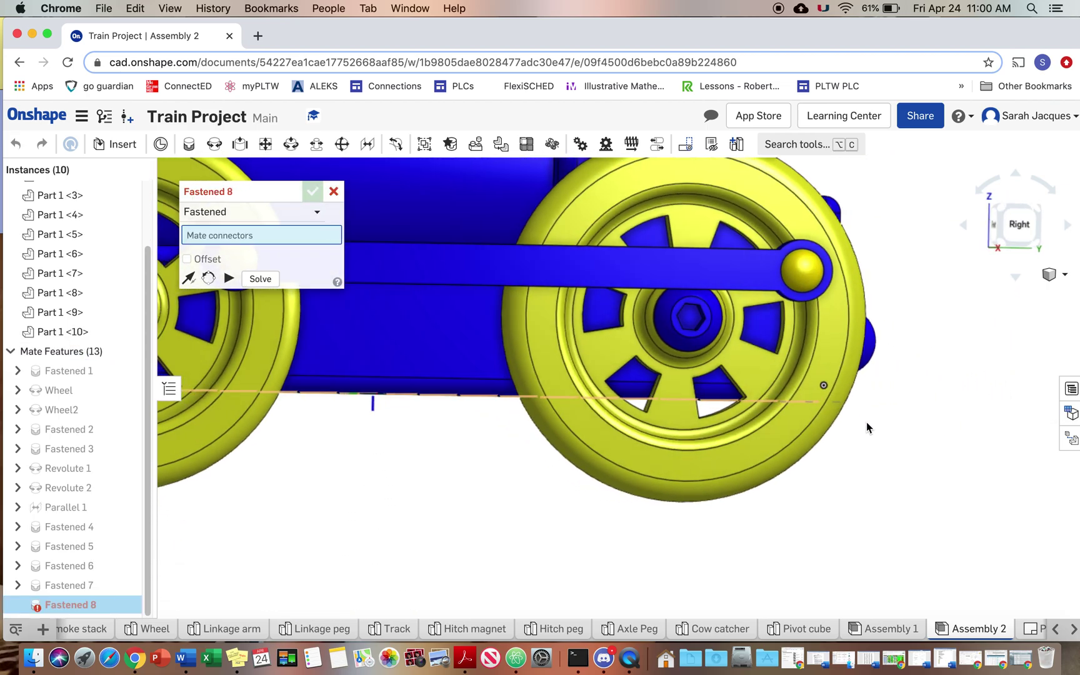
scroll(659, 438, up, 3)
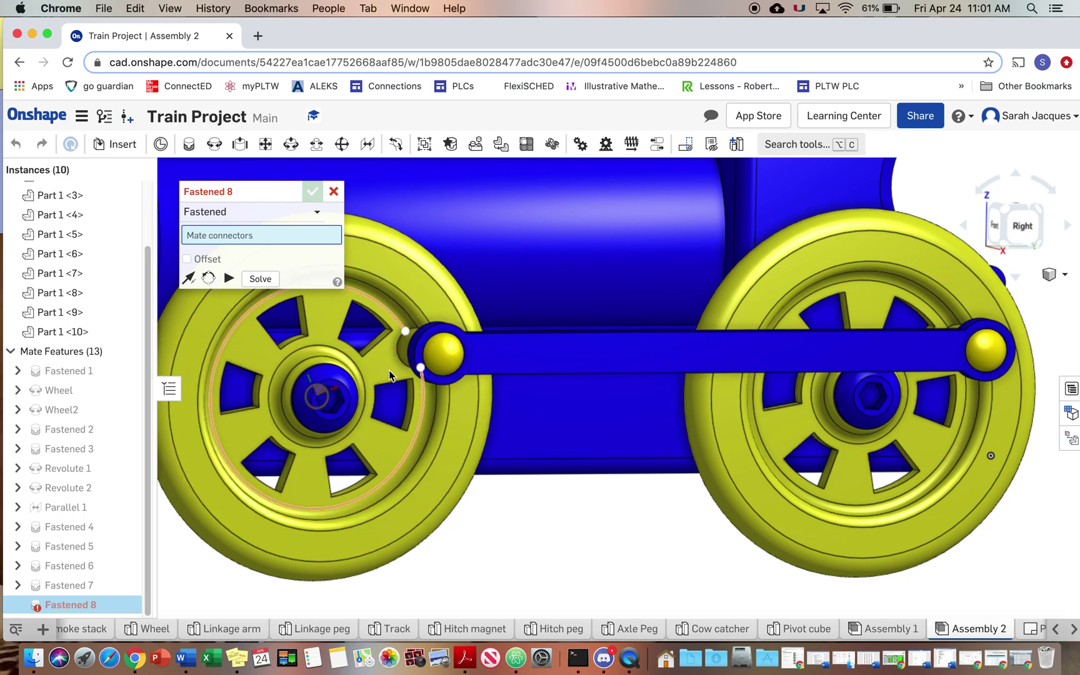
right_drag(450, 374, 515, 394)
middle_drag(357, 380, 525, 369)
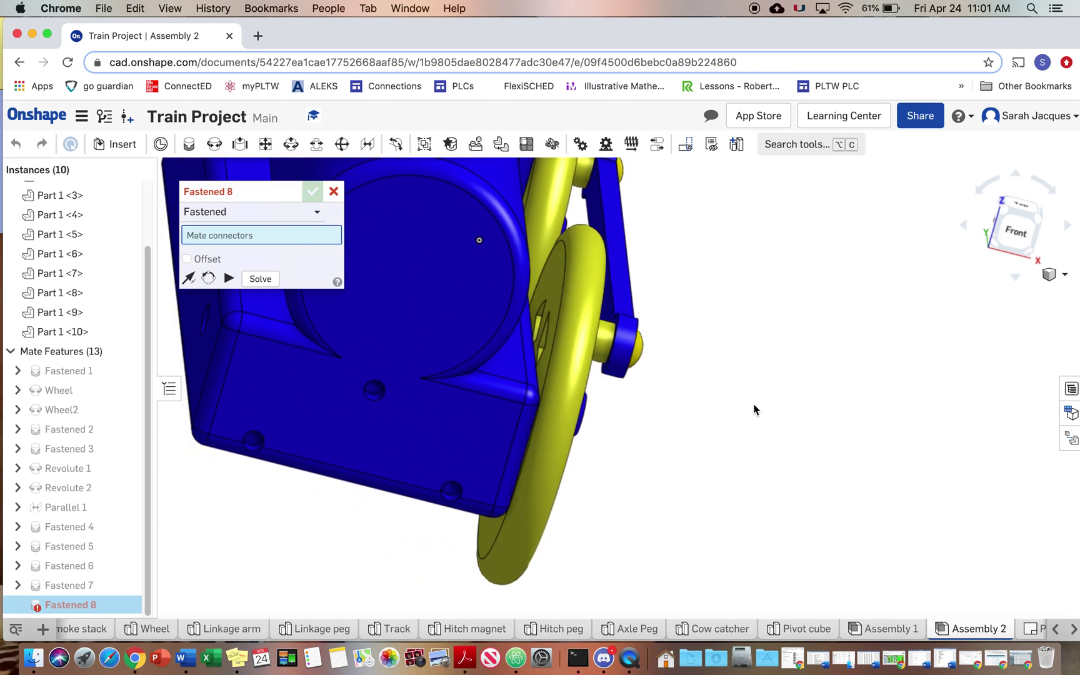
click(334, 193)
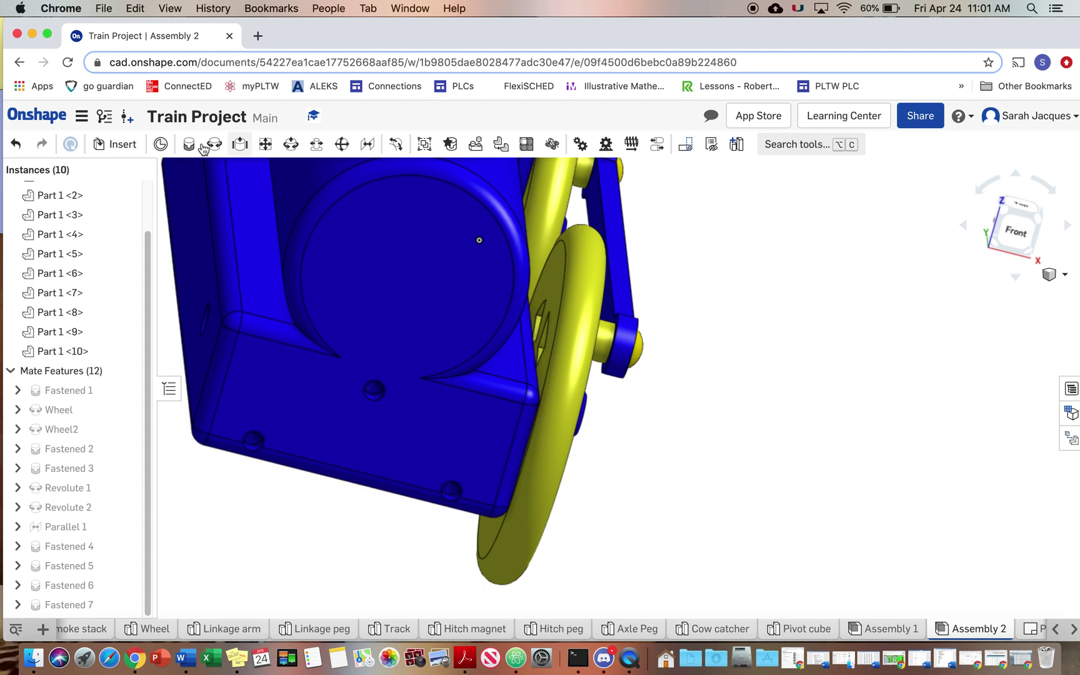
click(115, 144)
click(253, 383)
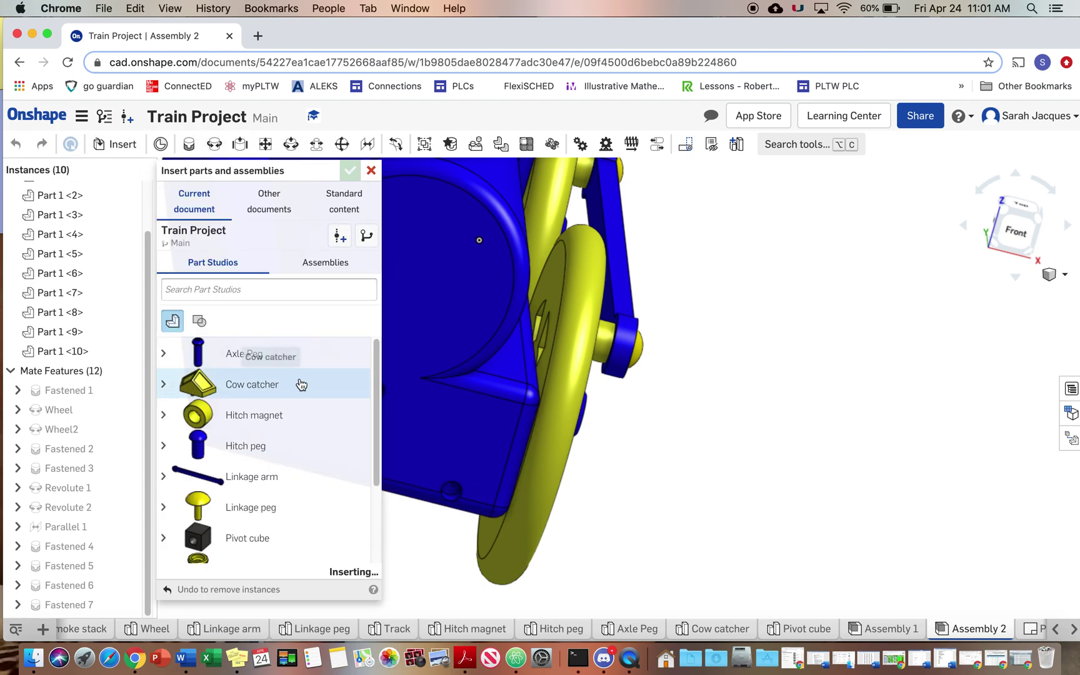
click(754, 474)
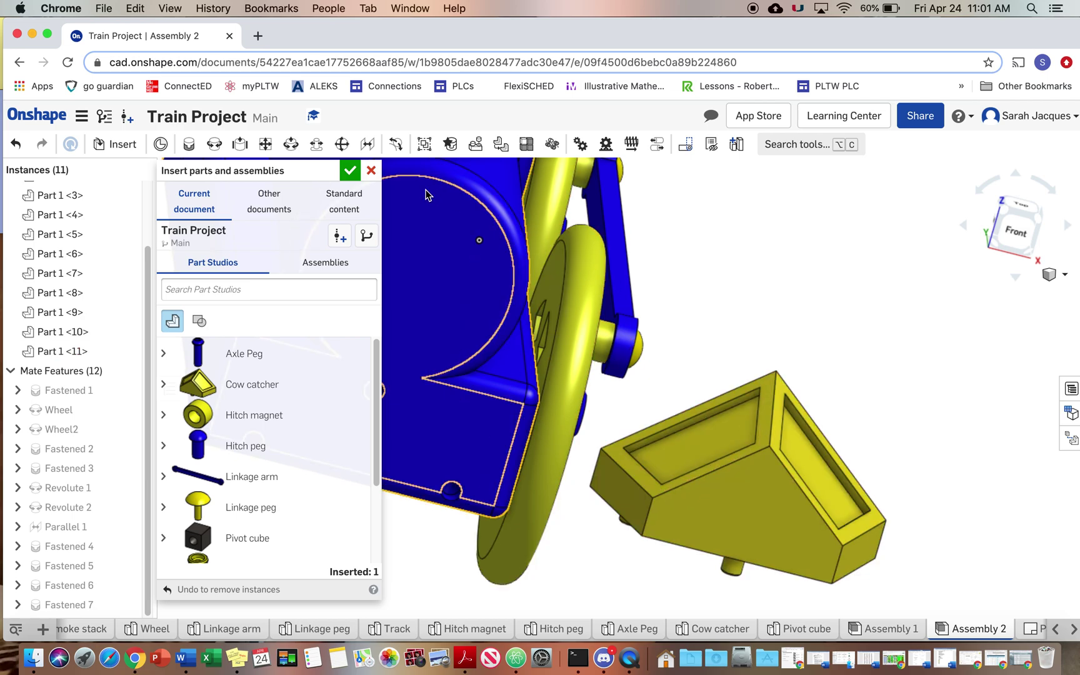
click(371, 170)
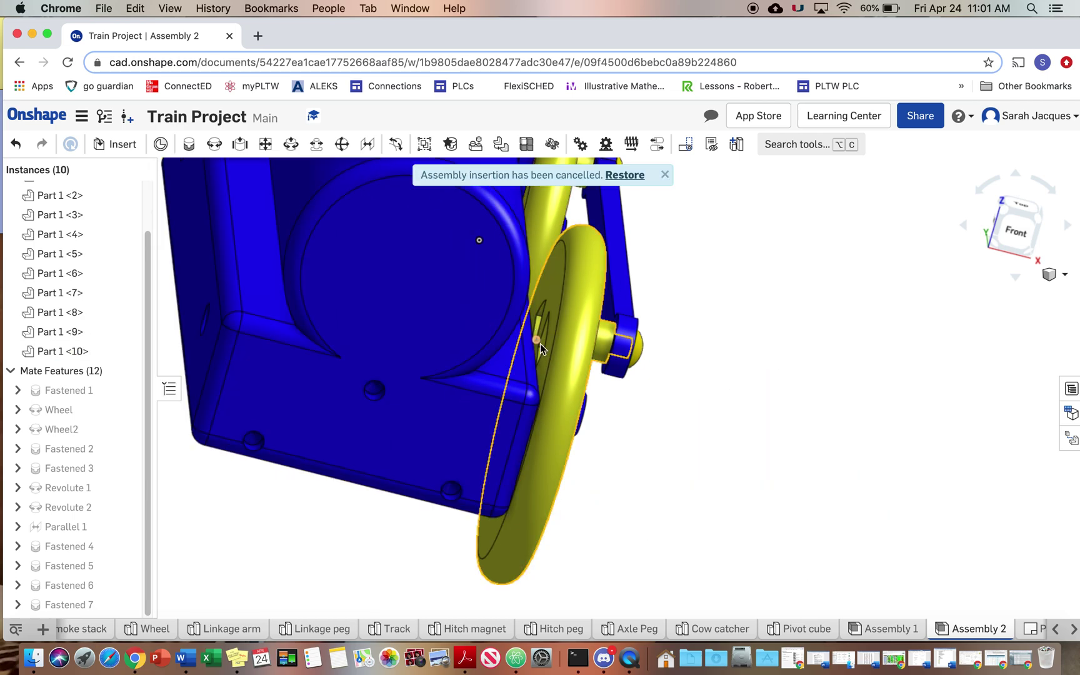
Restore the cancelled cow catcher insertion and move the cow catcher farther away from the train.
scroll(607, 406, down, 10)
scroll(616, 405, up, 5)
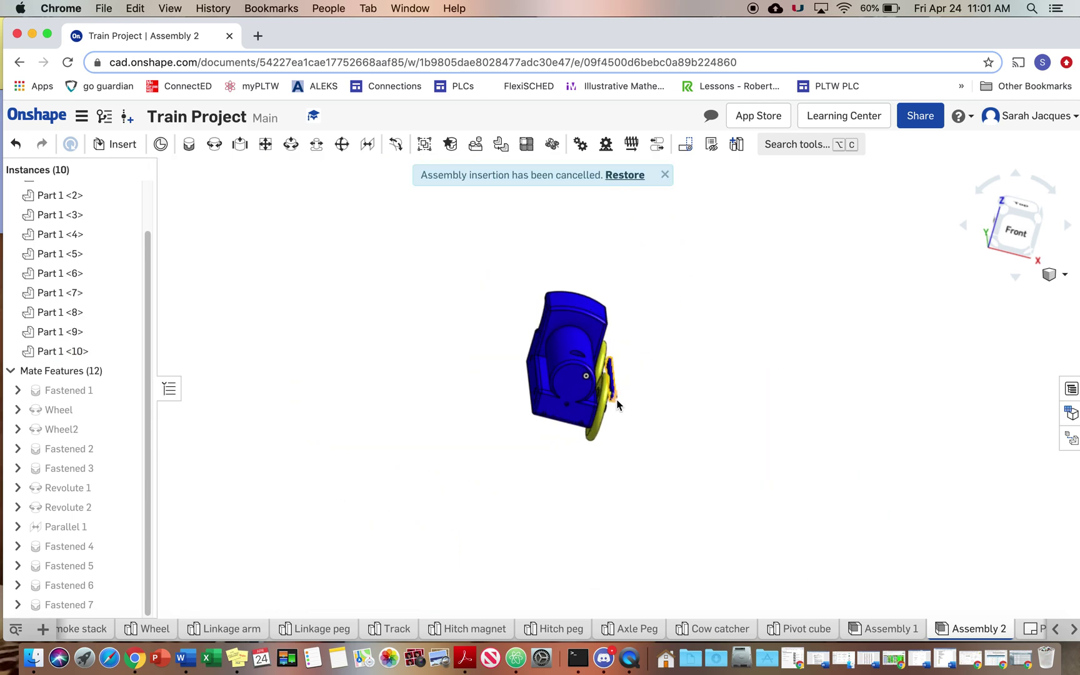
scroll(617, 405, down, 5)
scroll(619, 396, up, 2)
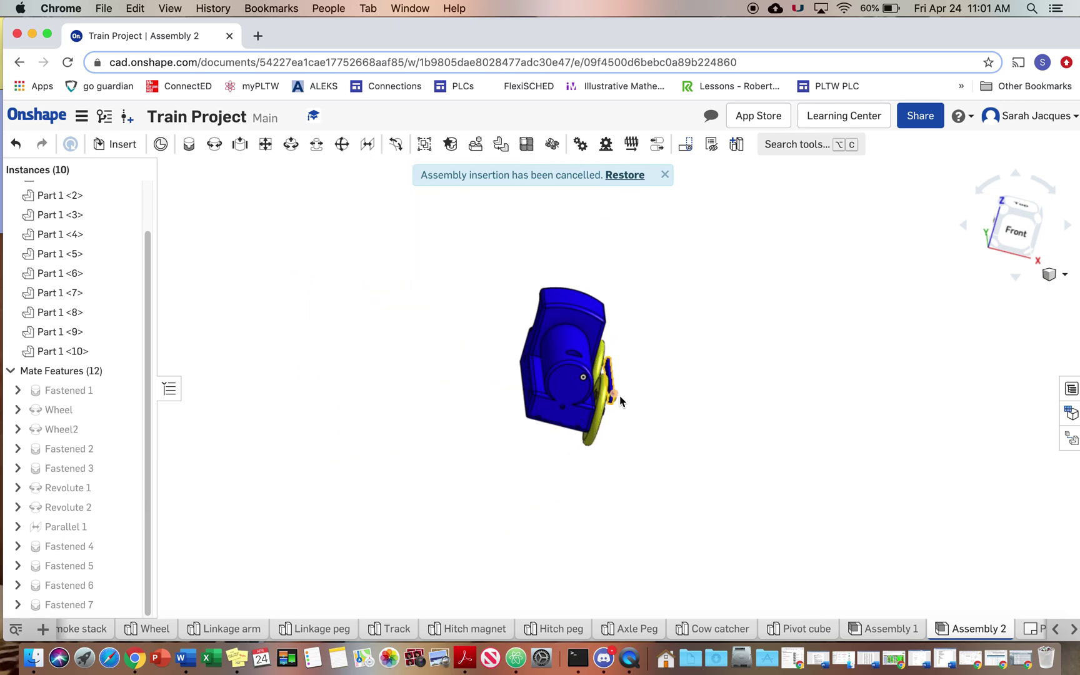
click(625, 175)
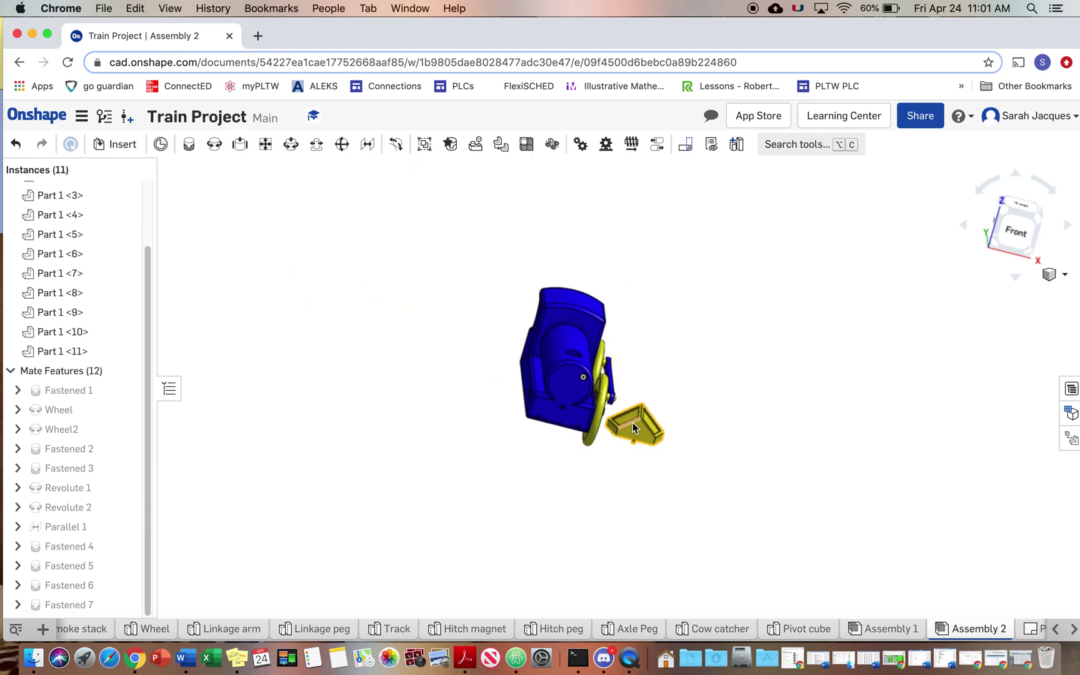
drag(633, 423, 663, 446)
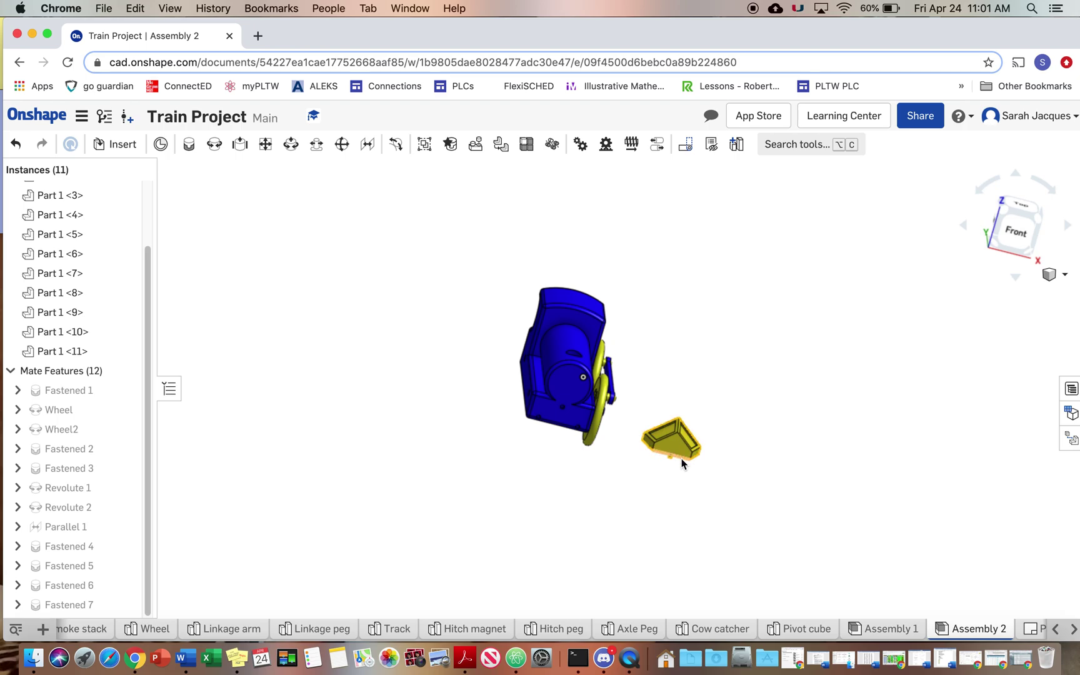
Start a Revolute mate and choose the cow catcher's middle peg as its first mate connector.
right_drag(669, 437, 684, 452)
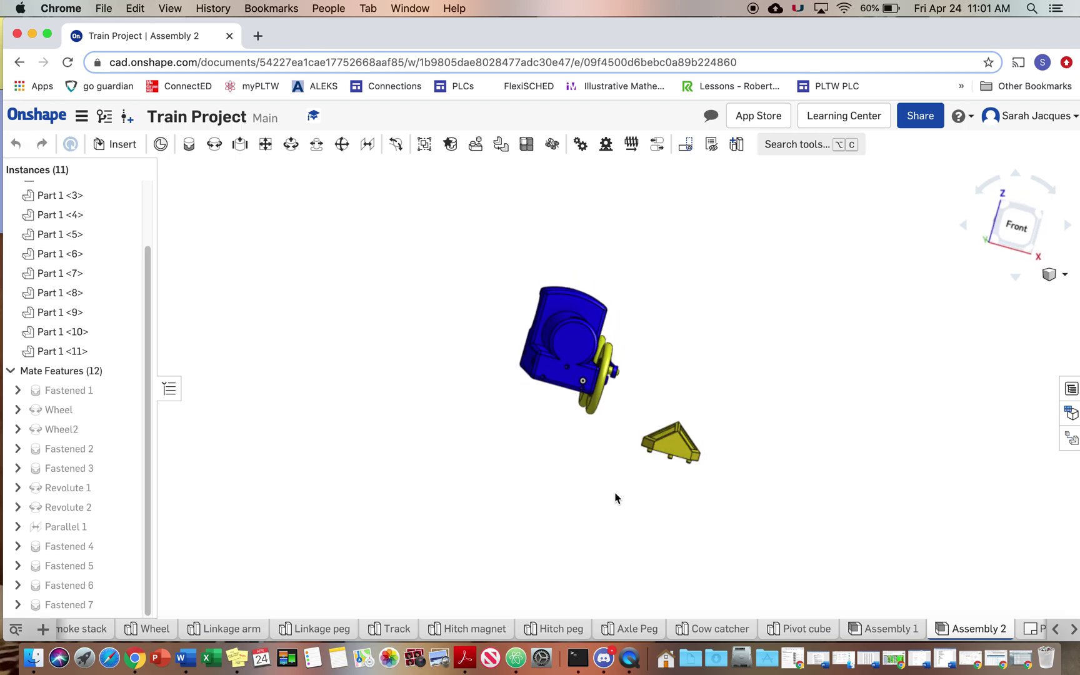
right_drag(615, 498, 465, 357)
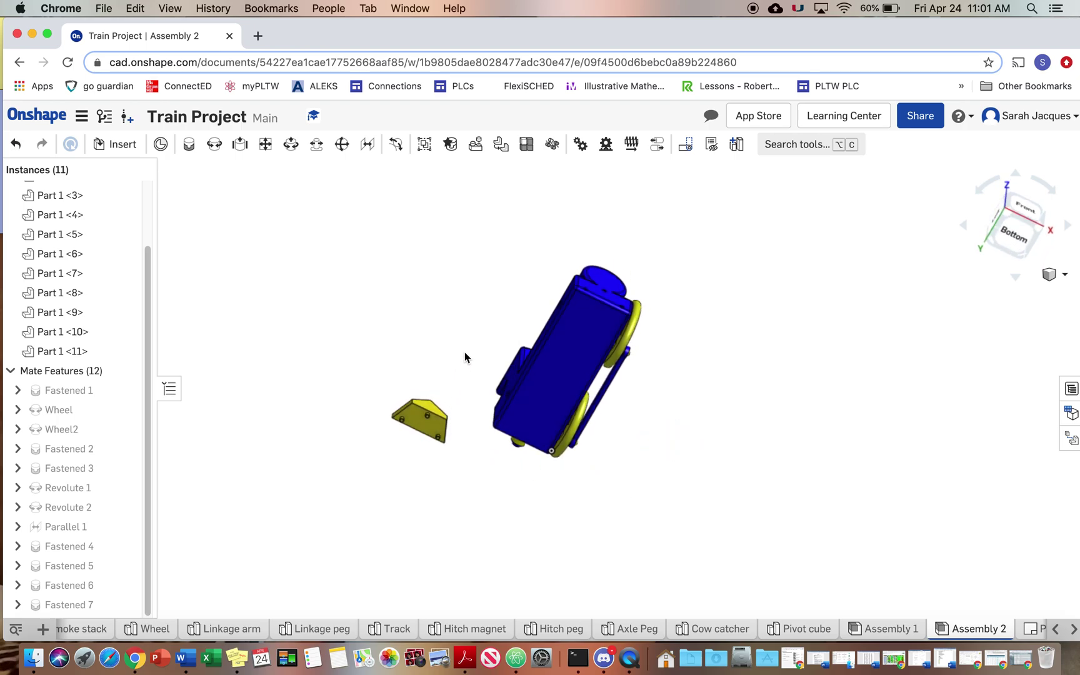
scroll(517, 342, down, 2)
scroll(521, 332, up, 5)
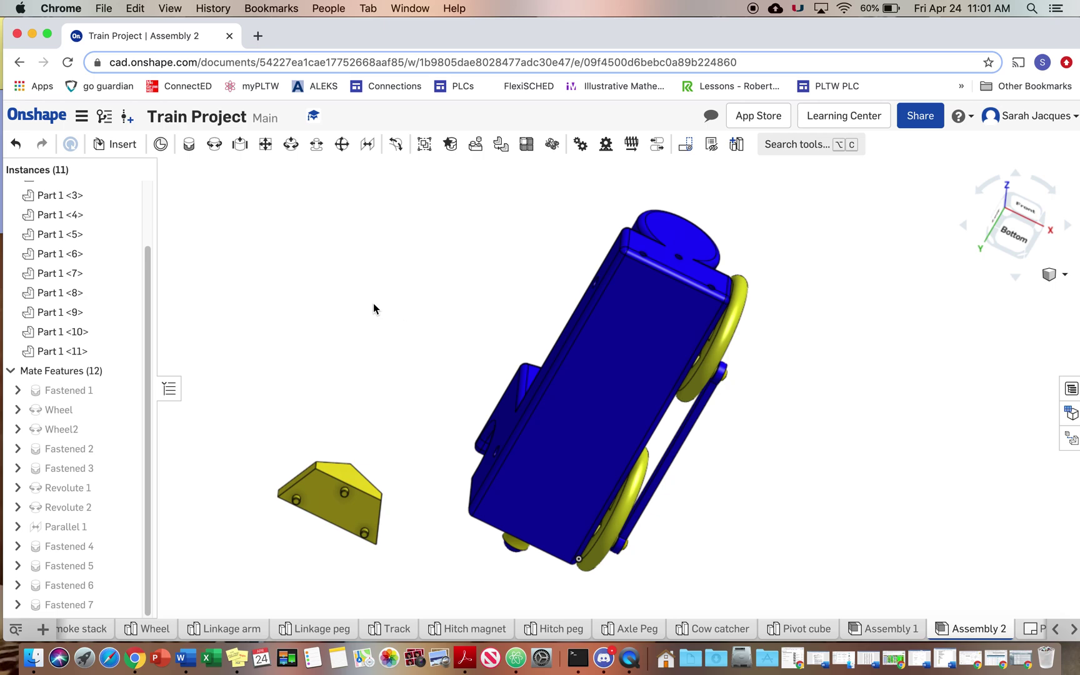
click(213, 144)
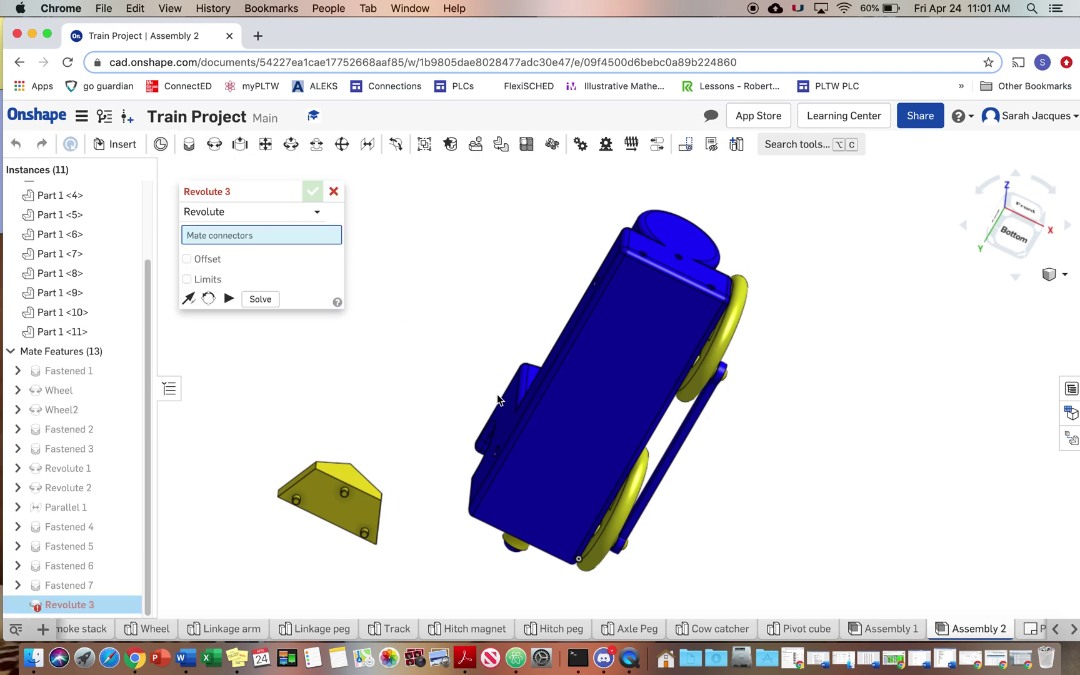
scroll(457, 451, up, 5)
scroll(663, 229, down, 5)
scroll(619, 250, up, 3)
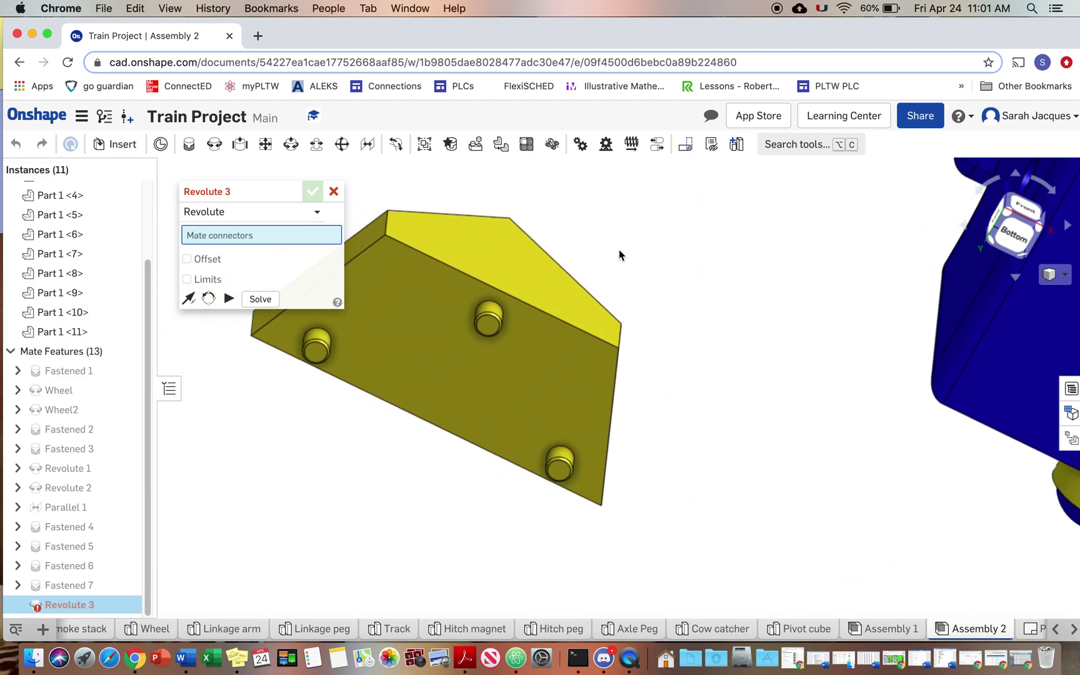
mouse_move(478, 301)
right_down()
mouse_move(467, 326)
mouse_move(480, 323)
right_up()
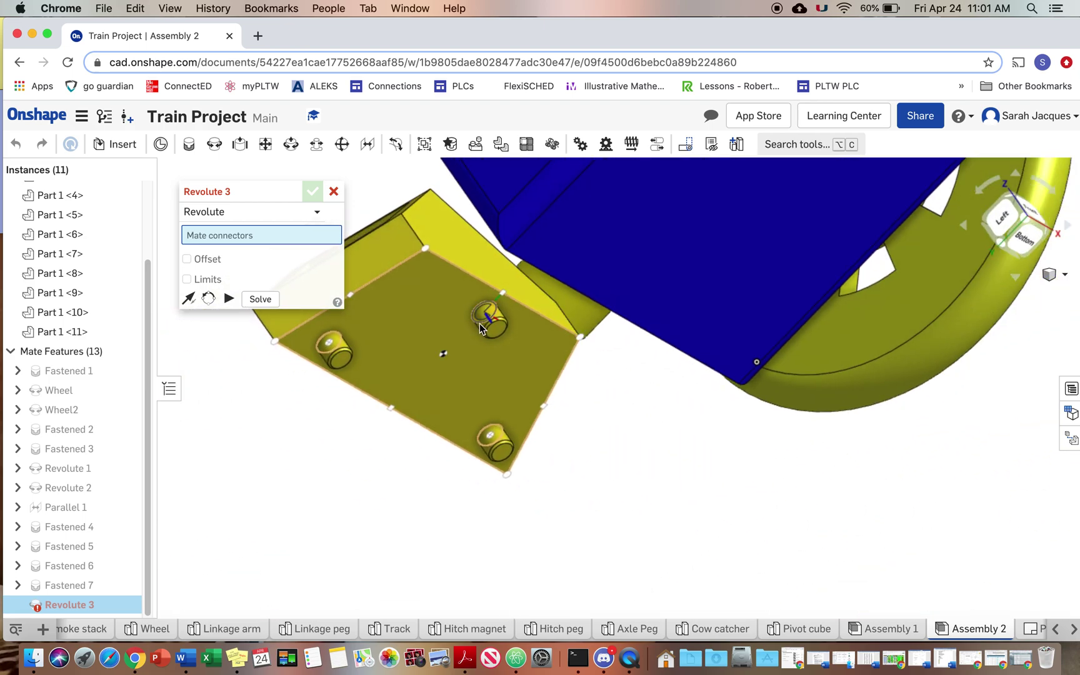
scroll(515, 352, up, 5)
middle_drag(509, 360, 670, 490)
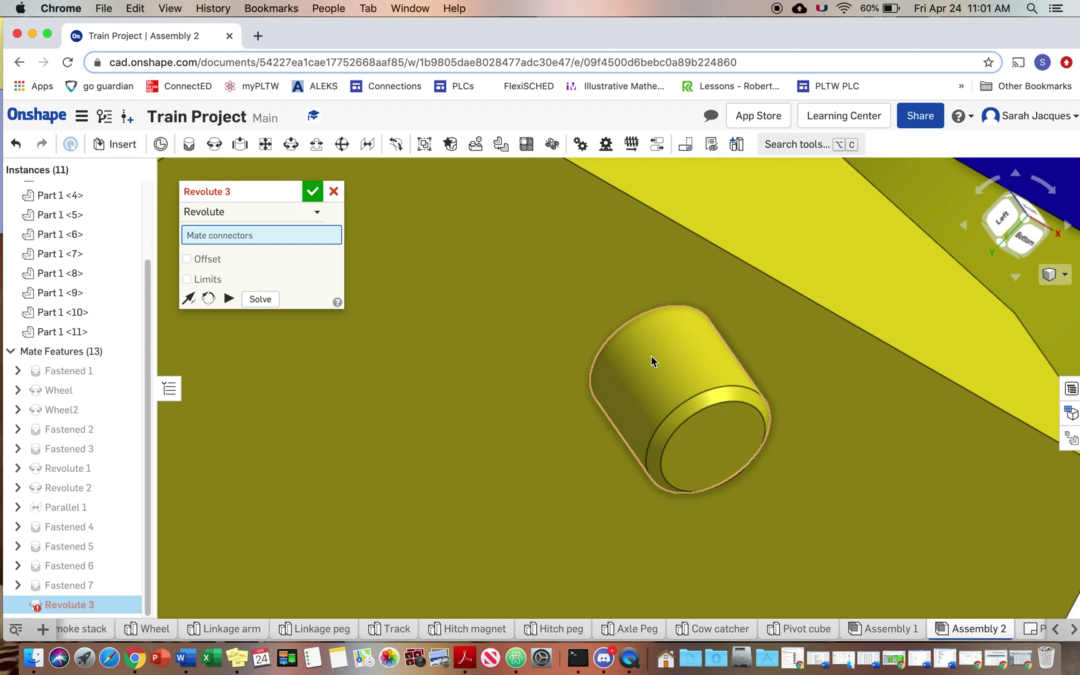
click(651, 361)
Complete the Revolute mate with the middle hole in the train body's front face, and end mating.
scroll(651, 357, down, 3)
scroll(361, 486, up, 5)
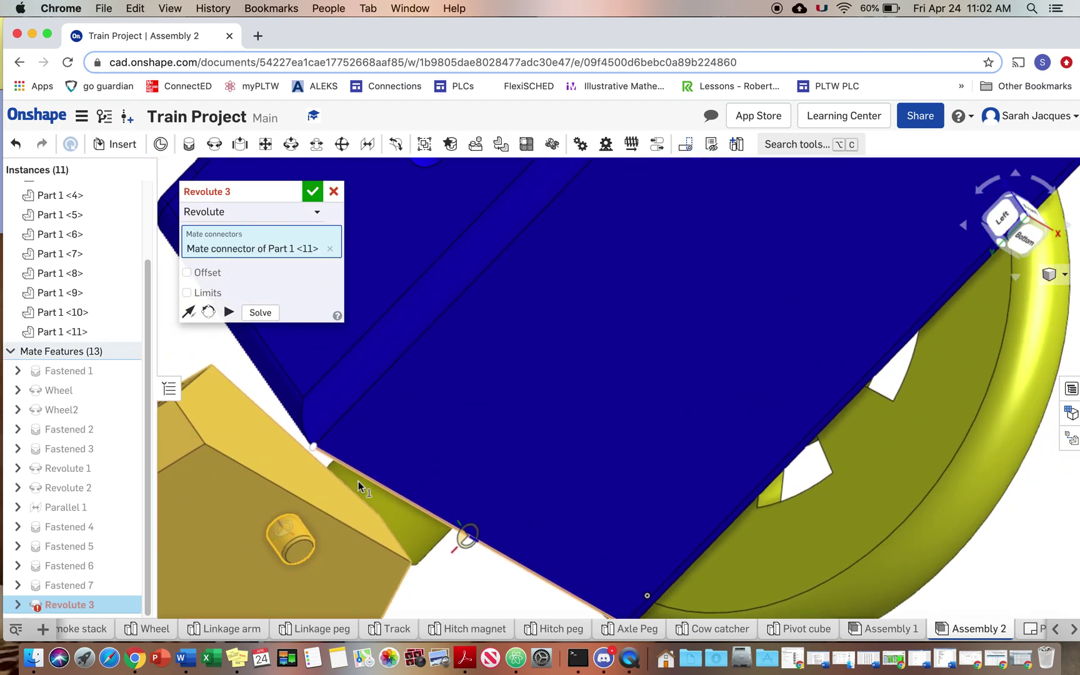
right_drag(358, 482, 320, 213)
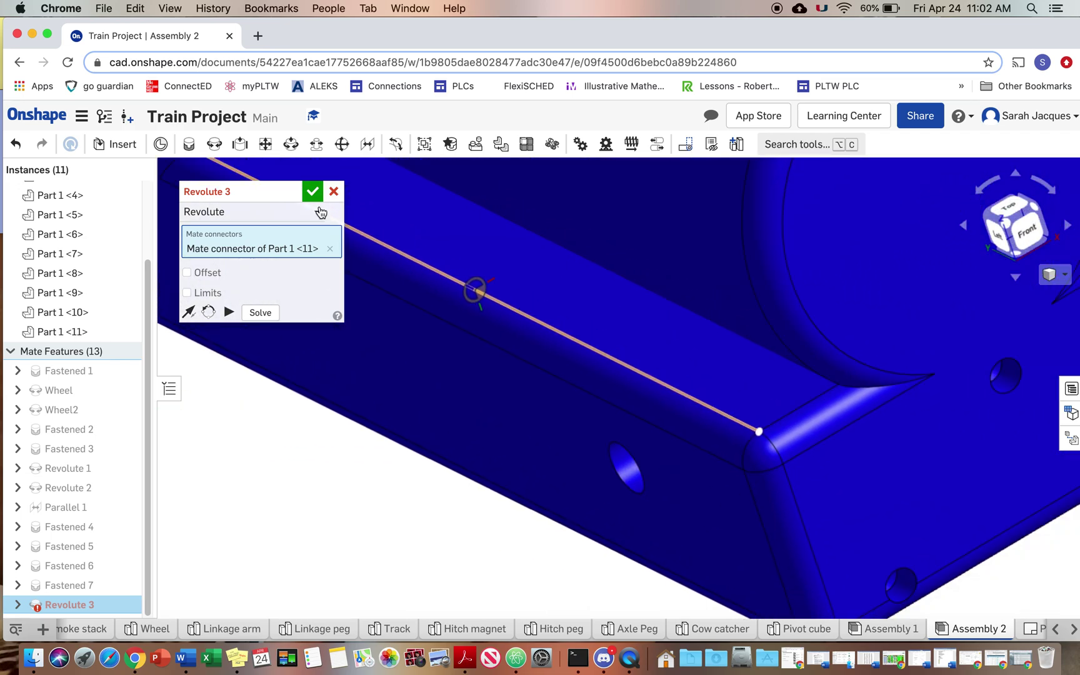
scroll(320, 212, down, 5)
scroll(619, 210, up, 8)
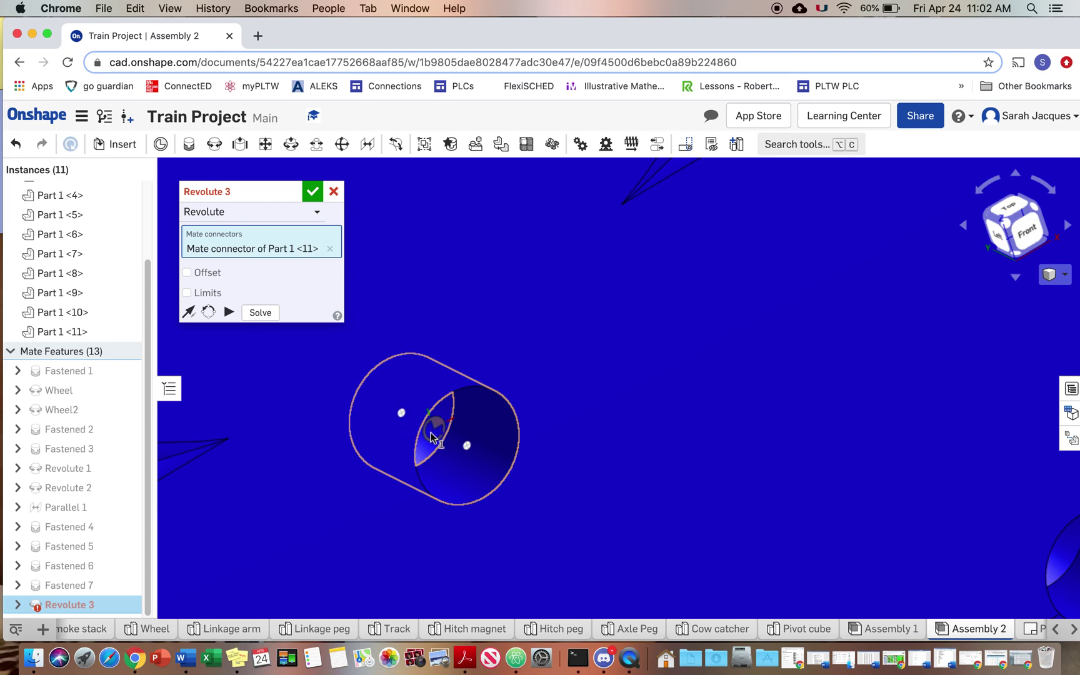
click(476, 450)
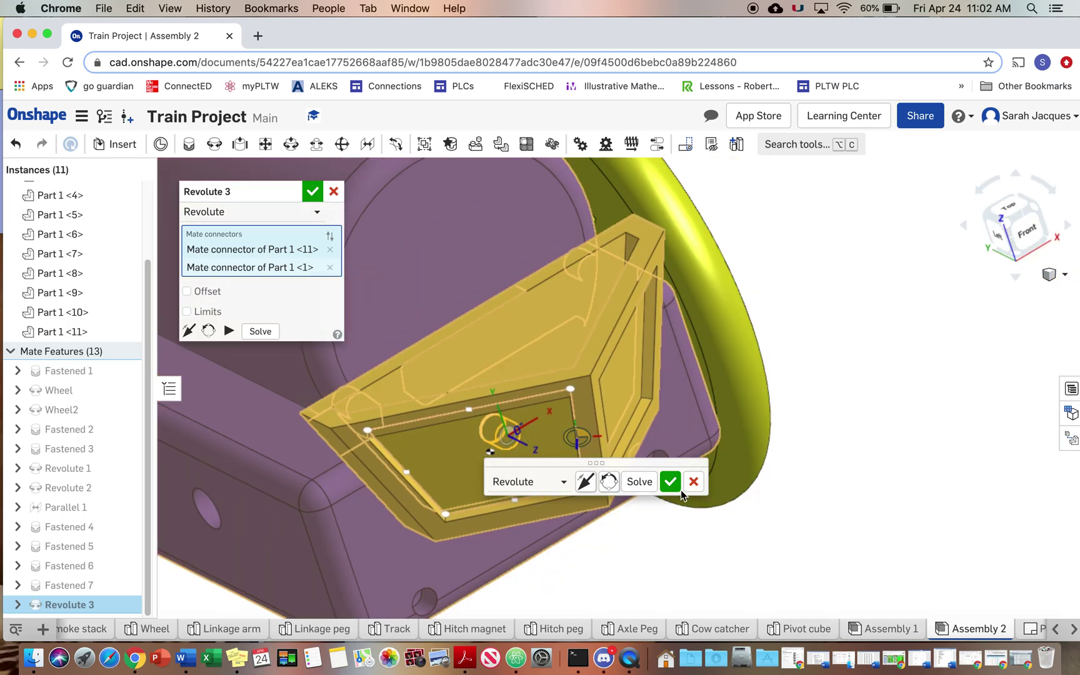
key(Return)
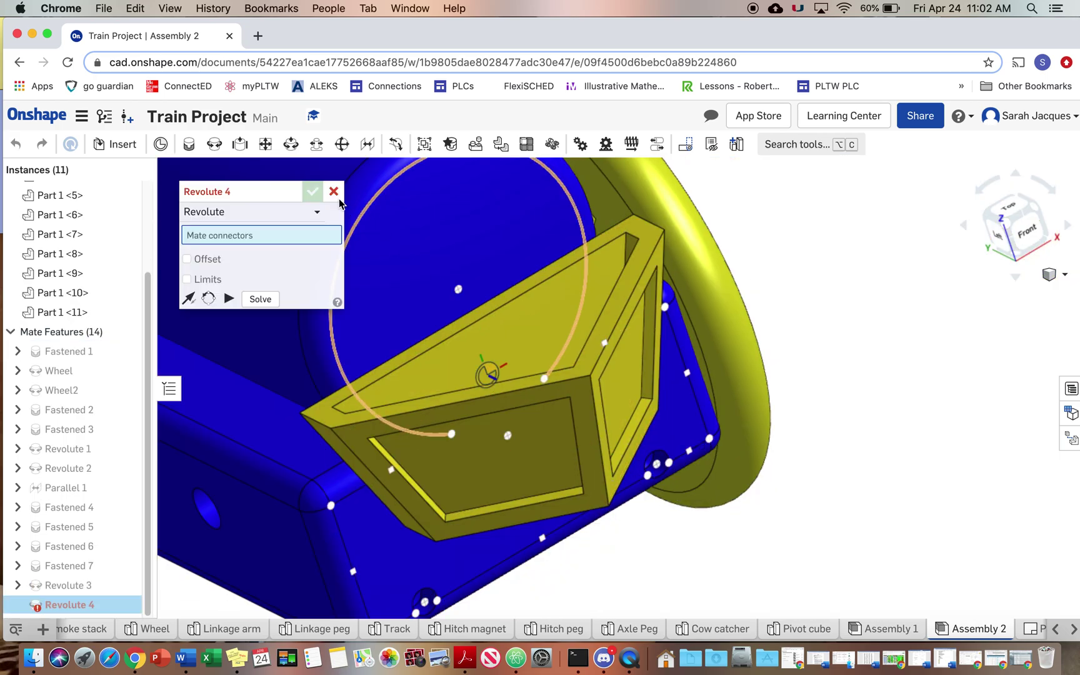
key(Escape)
Rotate the cow catcher about its middle peg until one of its lower pegs is exposed below the train body.
drag(511, 402, 589, 581)
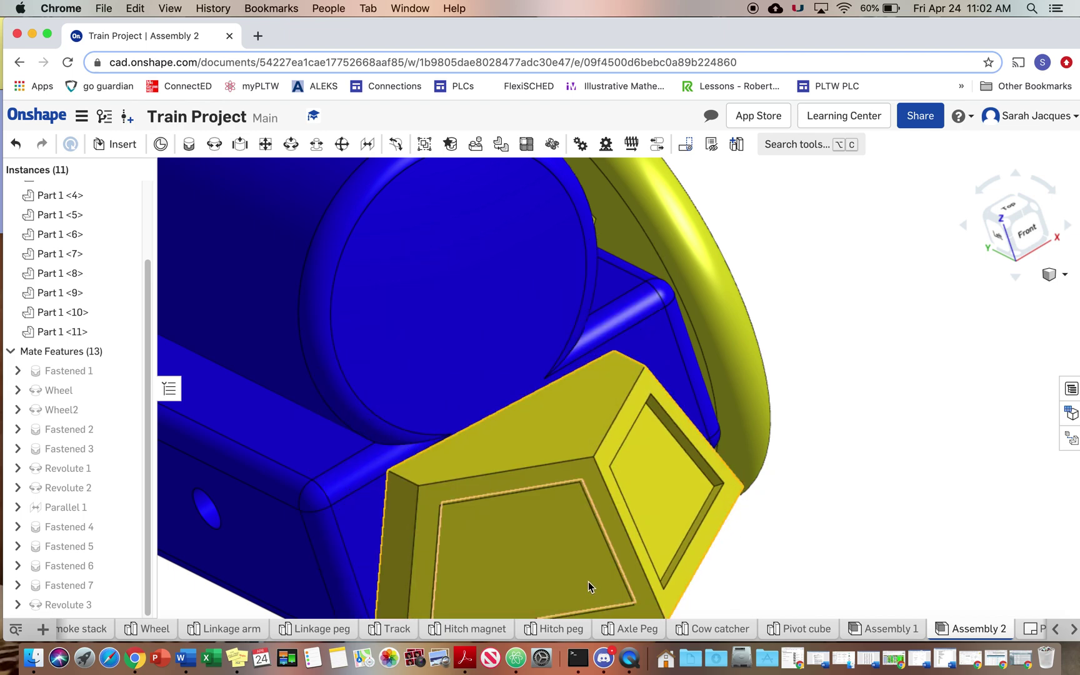
key(shift+3)
drag(651, 553, 365, 506)
right_click(369, 508)
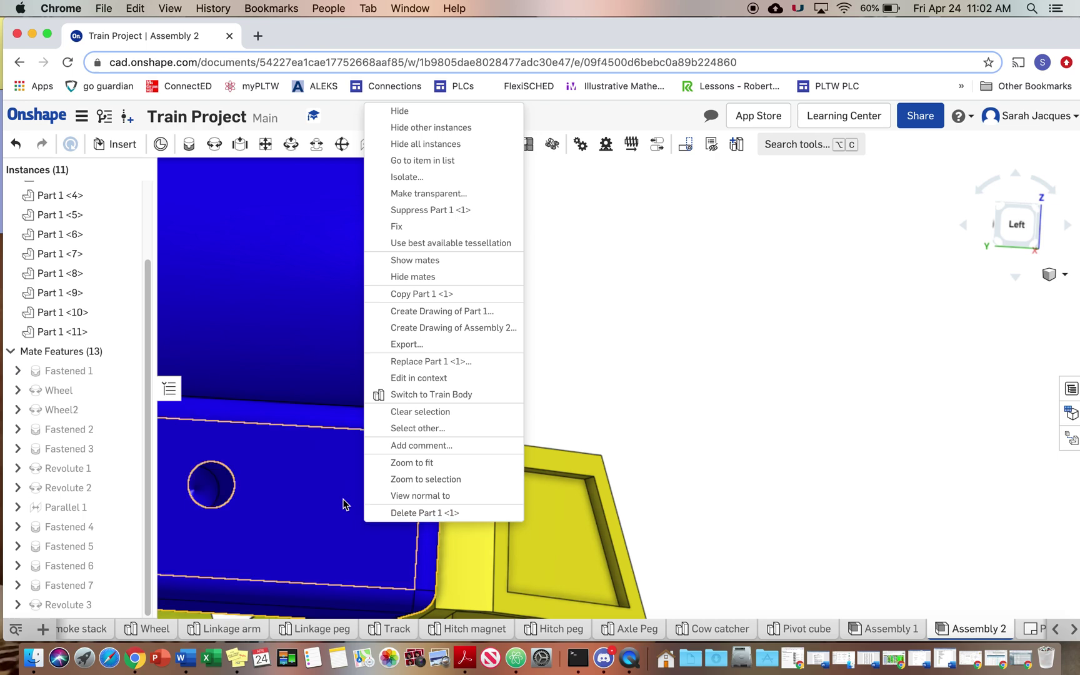
key(Escape)
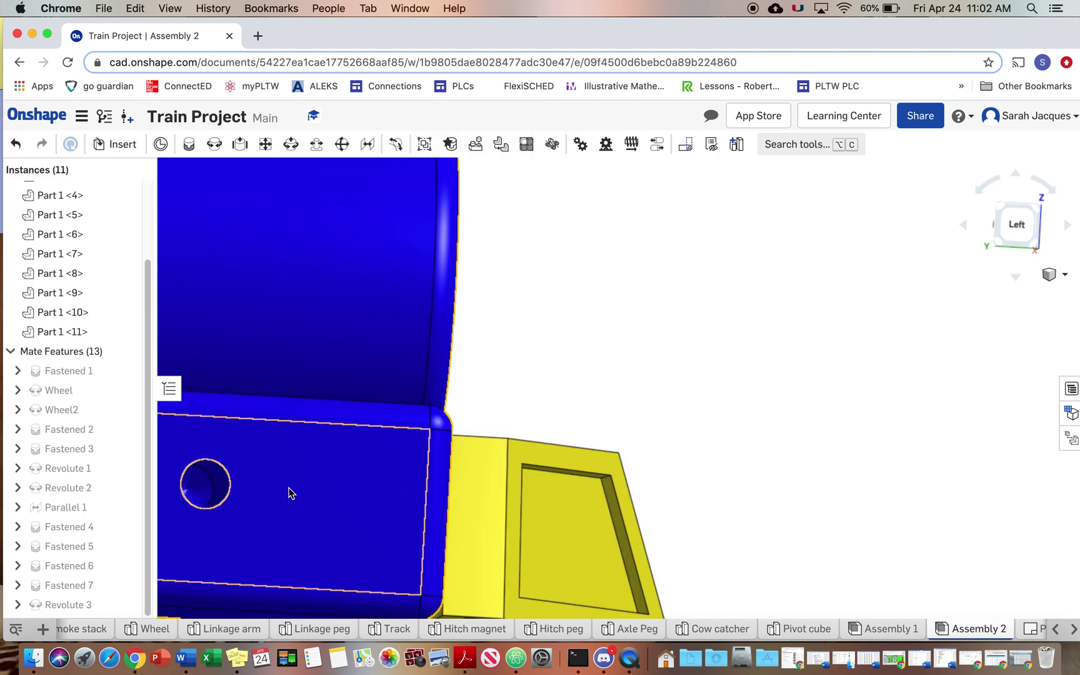
middle_drag(331, 456, 560, 260)
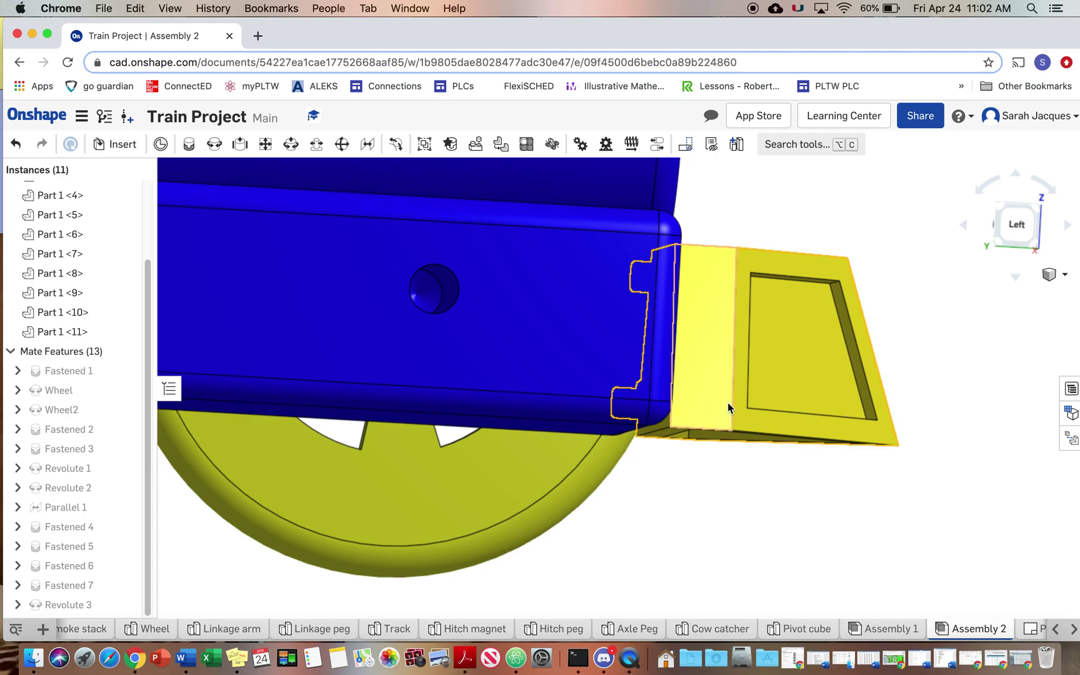
drag(755, 253, 713, 516)
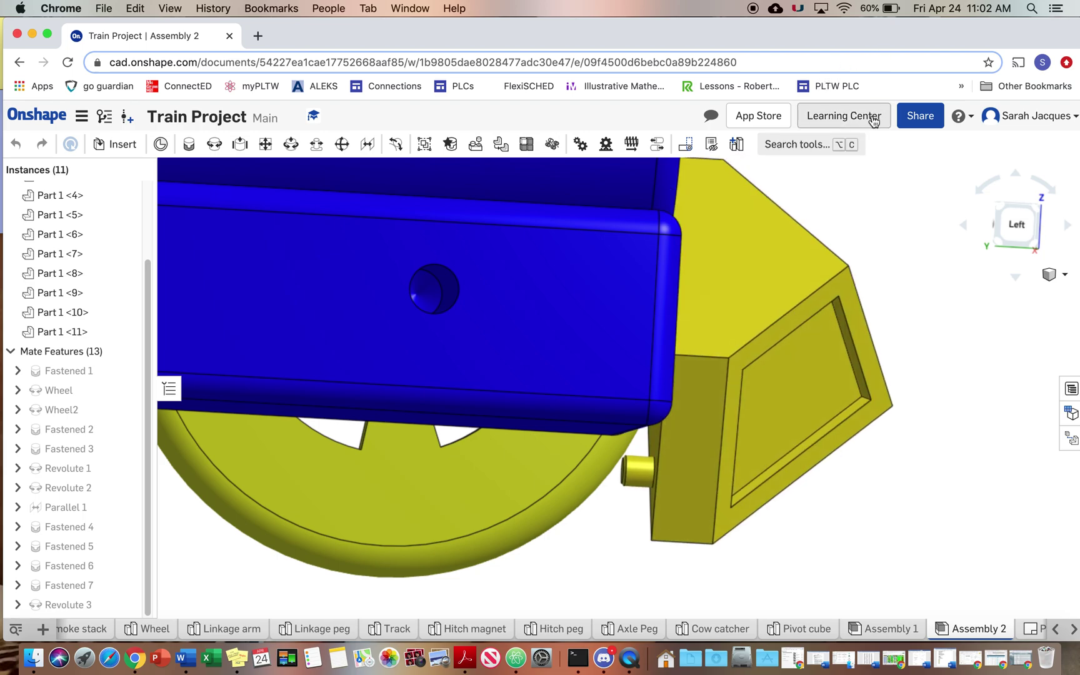
right_click(506, 629)
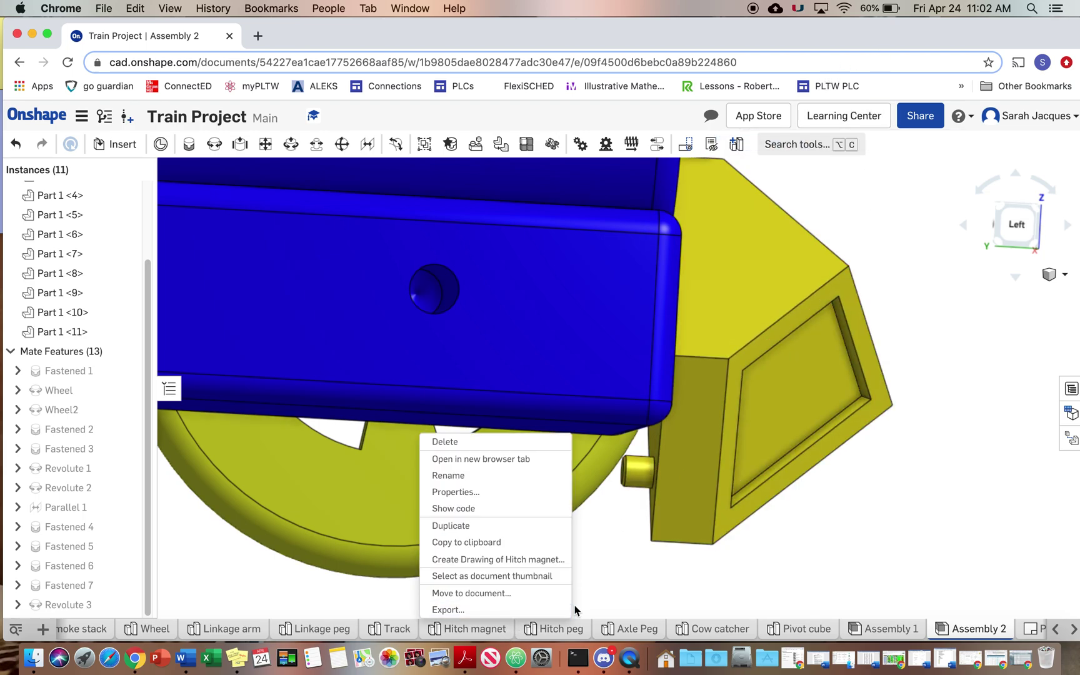
click(604, 585)
right_drag(603, 579, 578, 571)
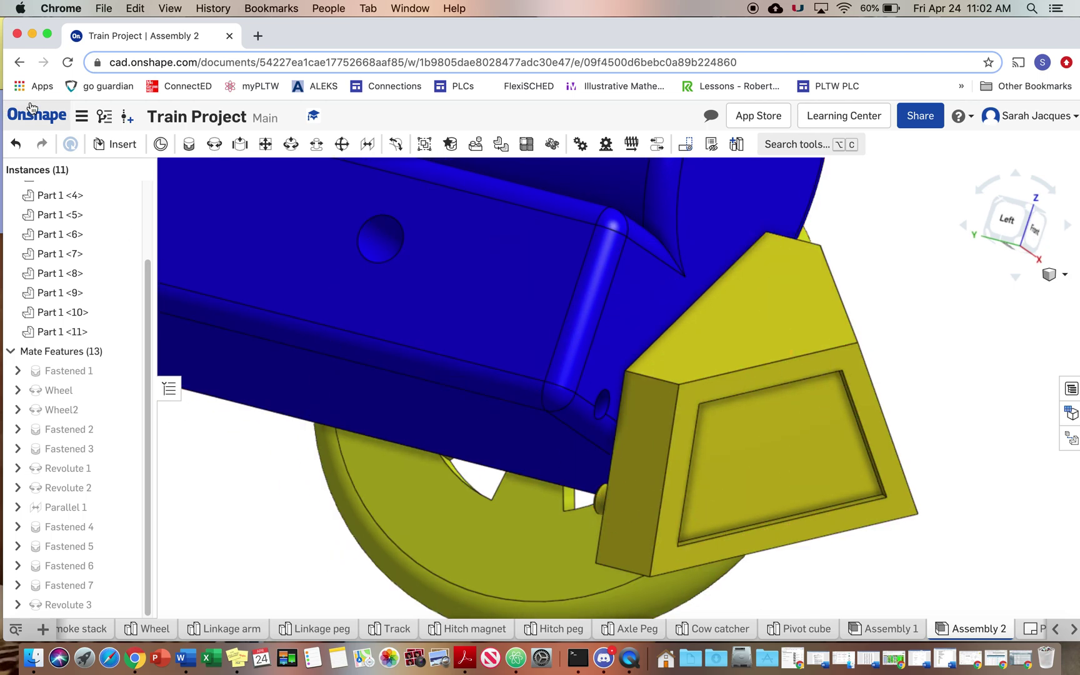
Start a Fastened mate and choose the lower corner hole in the train body's front face as its first mate connector.
click(189, 145)
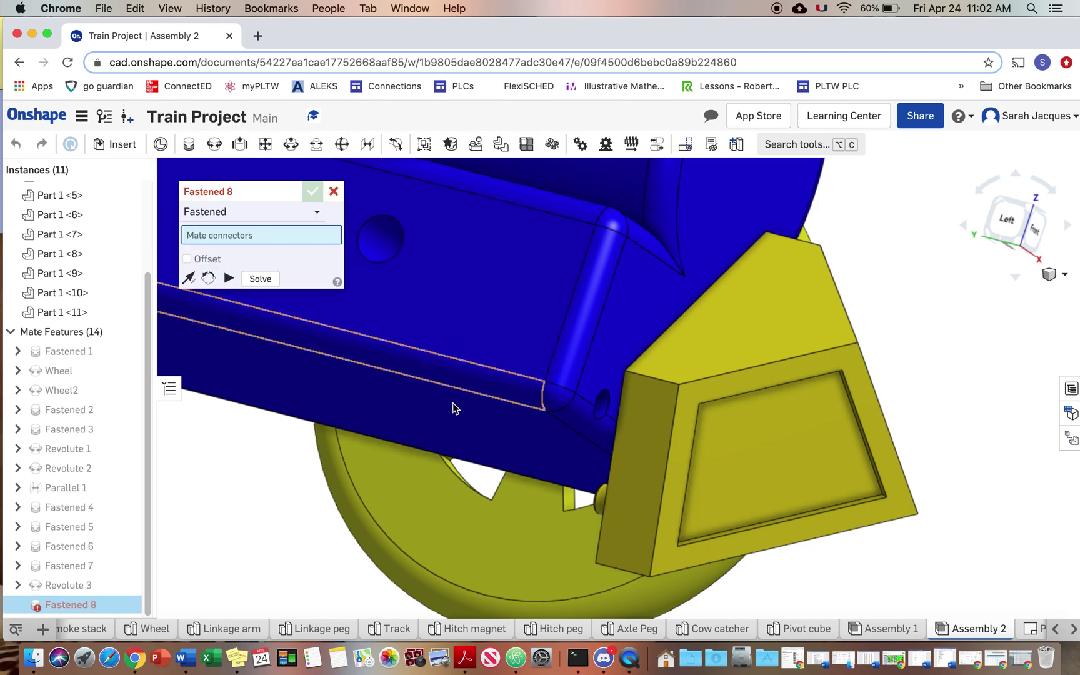
right_drag(453, 405, 455, 443)
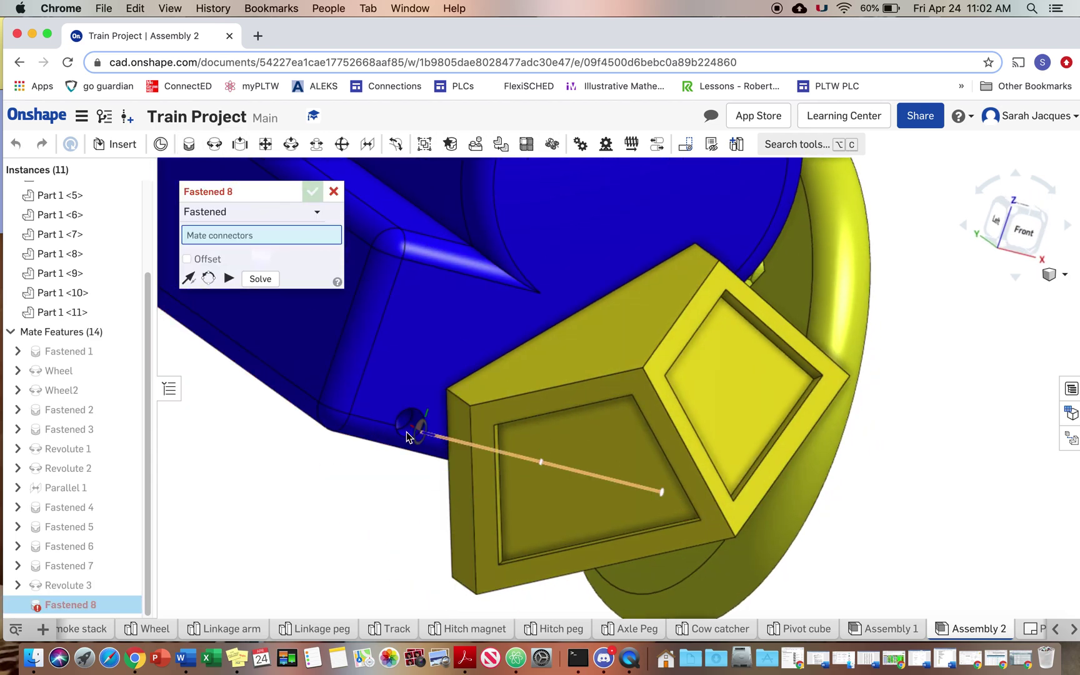
right_drag(352, 498, 410, 493)
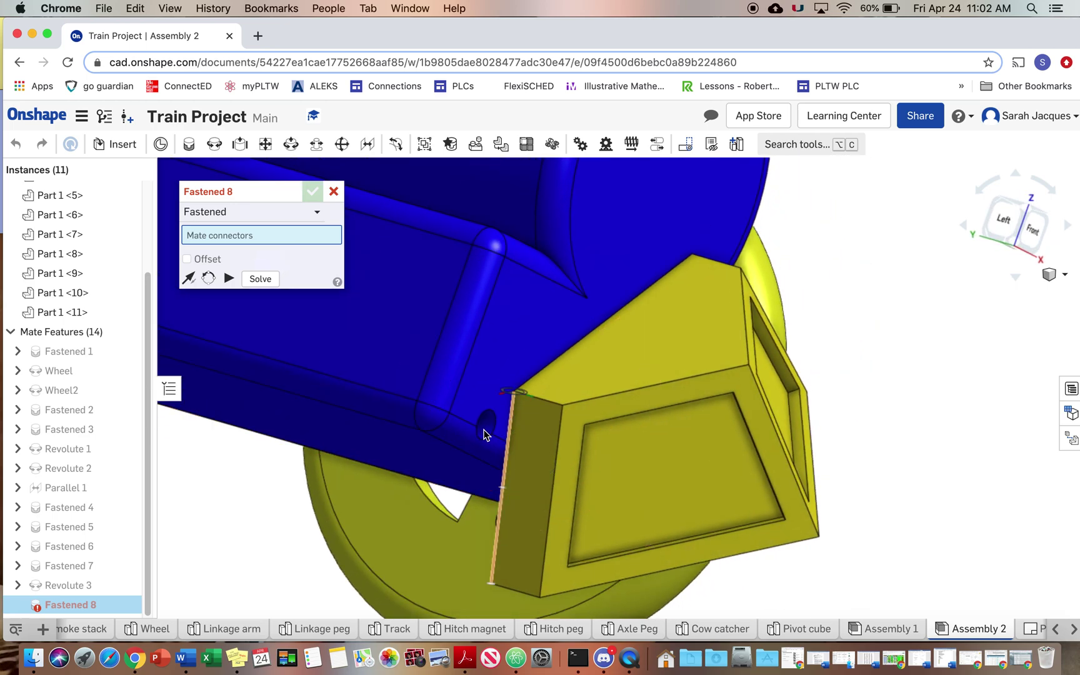
scroll(491, 426, up, 4)
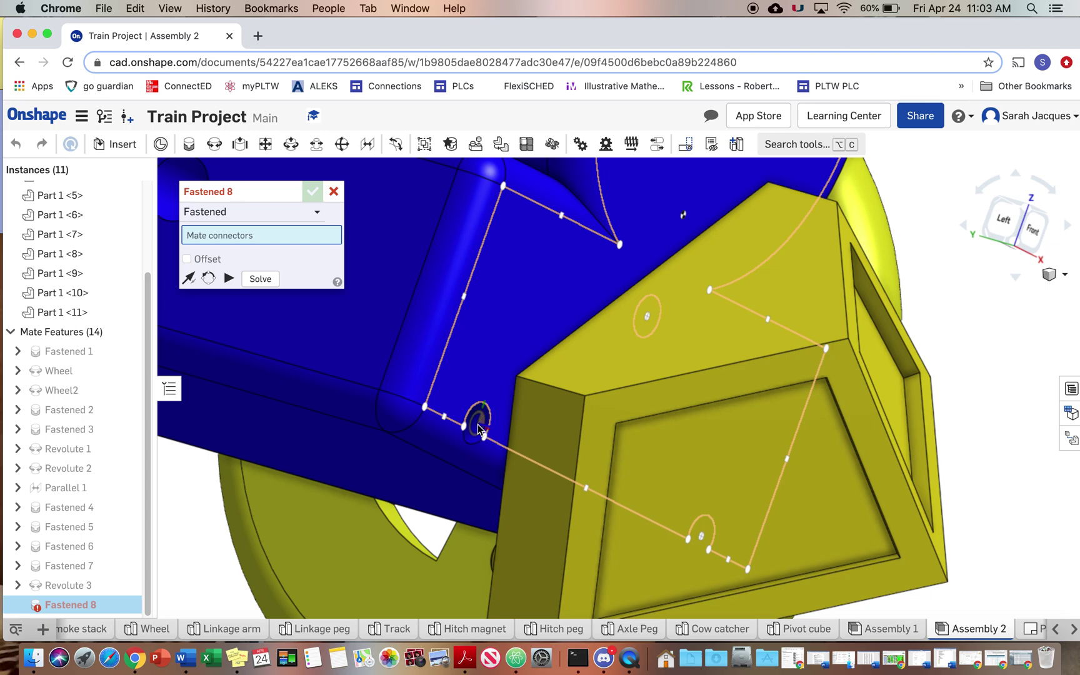
scroll(479, 422, up, 3)
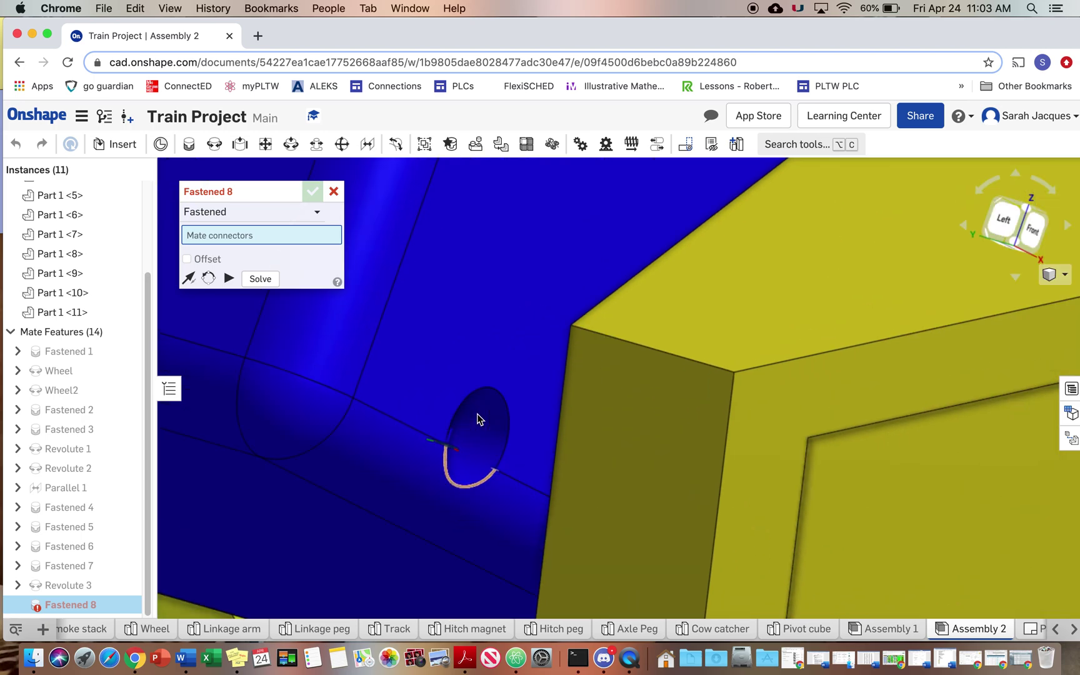
scroll(475, 413, up, 2)
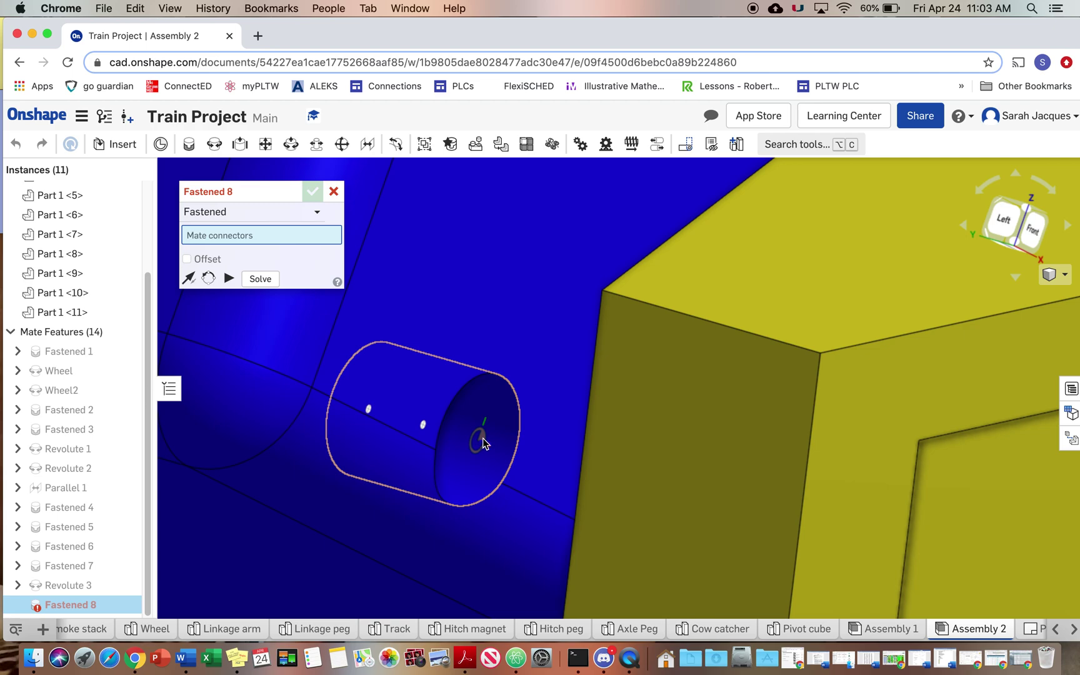
click(484, 443)
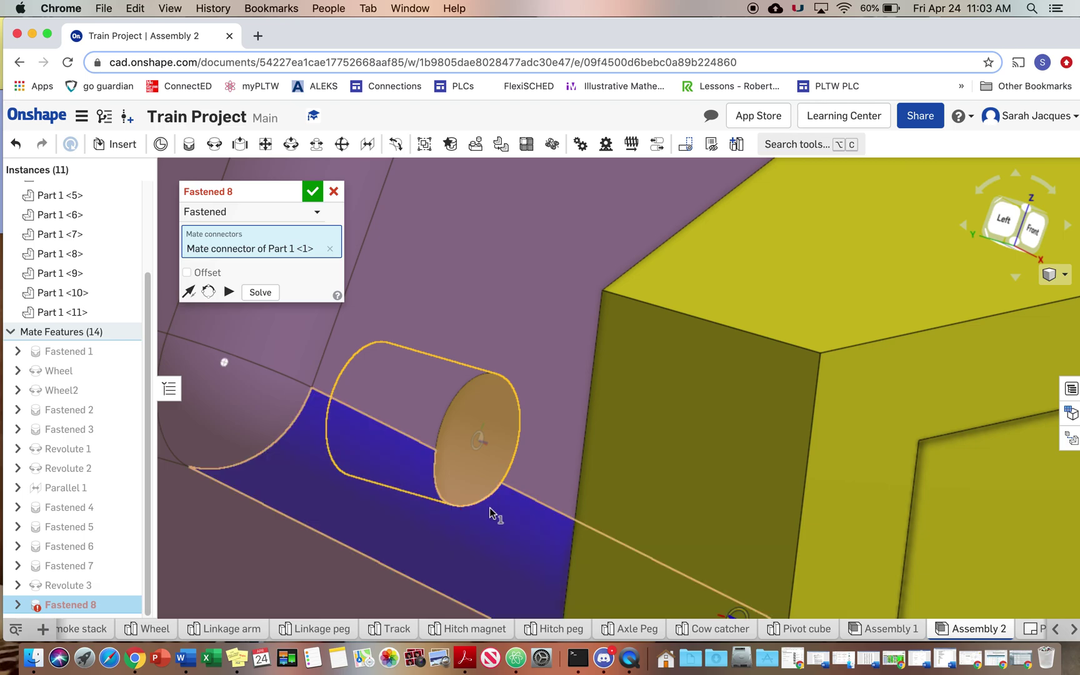
Complete the Fastened mate with the base of the cow catcher's exposed lower peg, and end mating.
scroll(491, 512, down, 5)
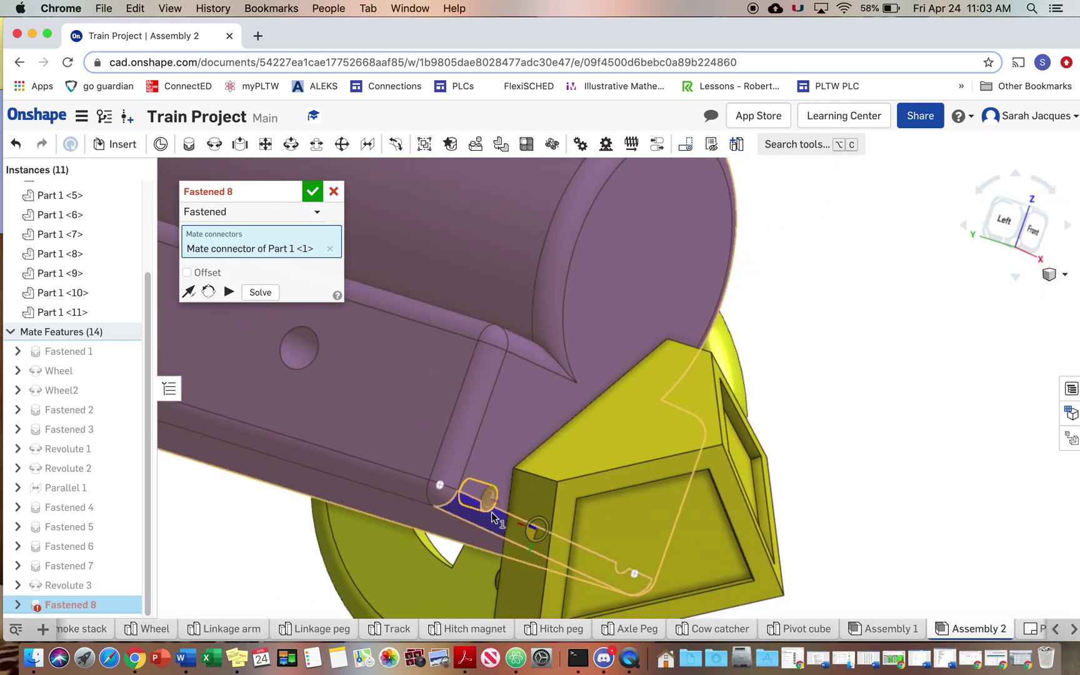
right_drag(495, 569, 637, 560)
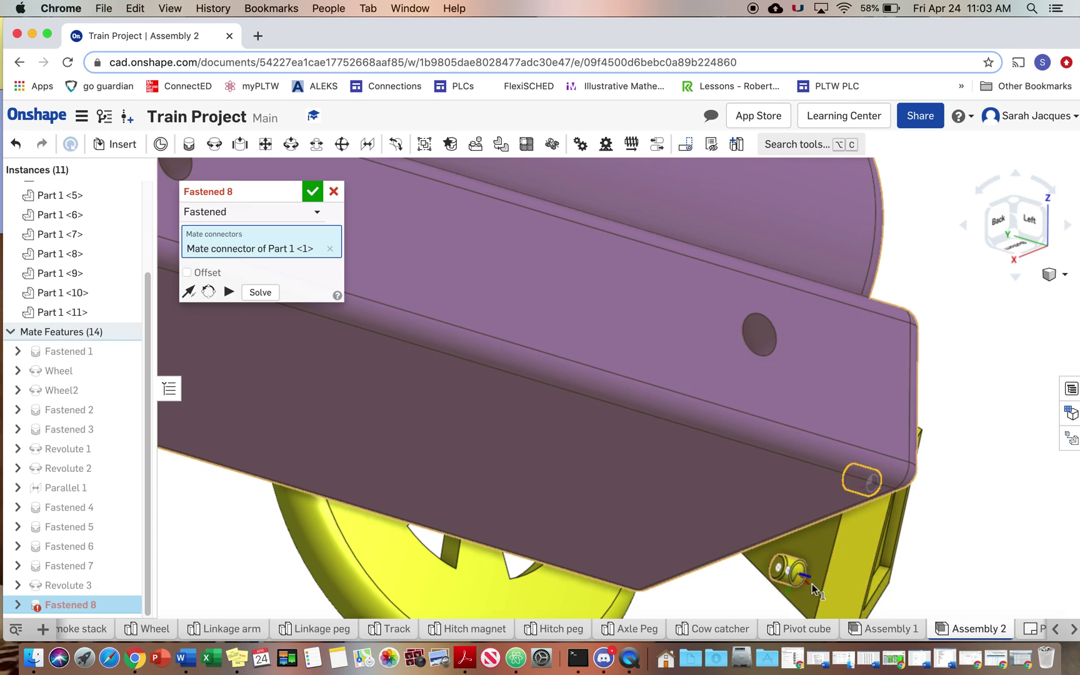
scroll(813, 575, up, 5)
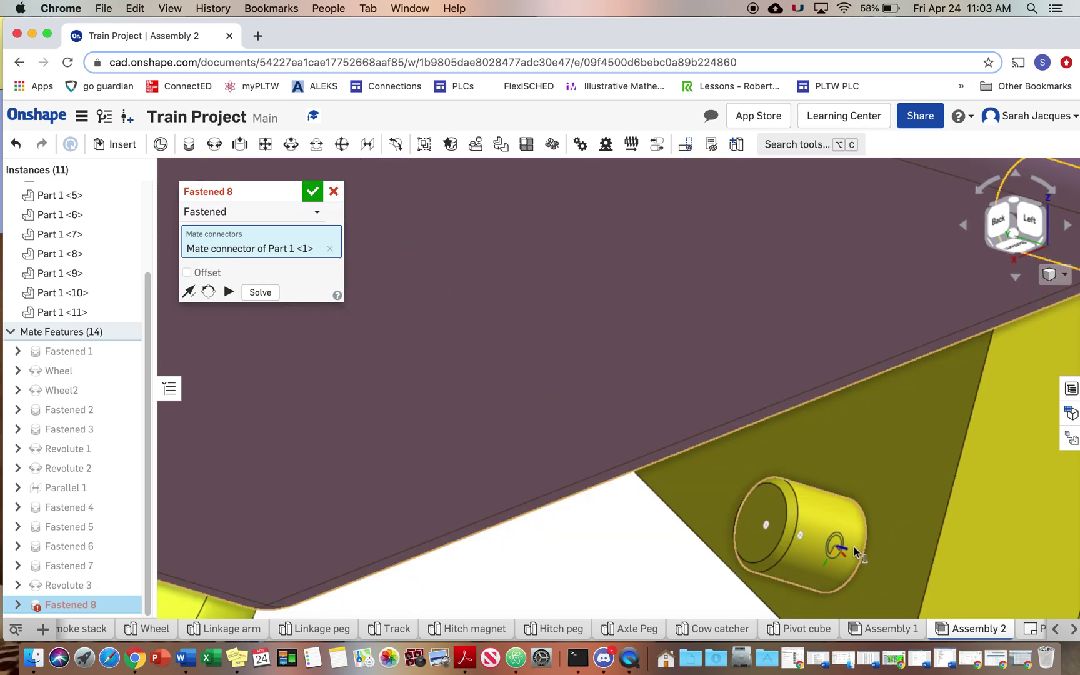
click(854, 546)
scroll(859, 462, down, 6)
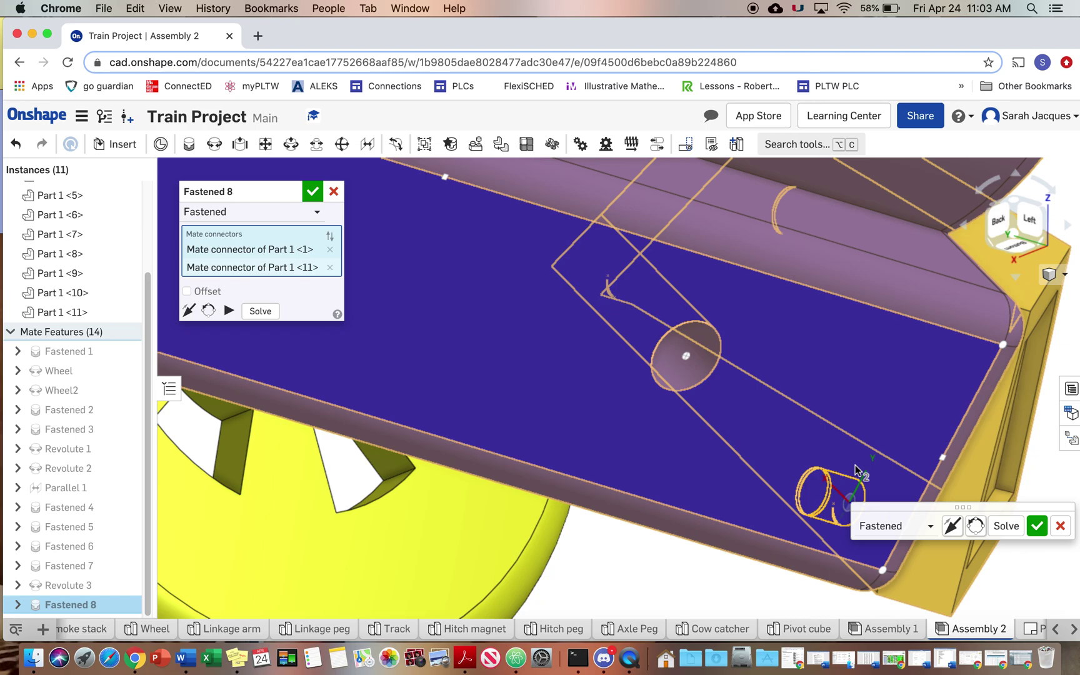
right_drag(856, 465, 773, 466)
scroll(781, 464, up, 5)
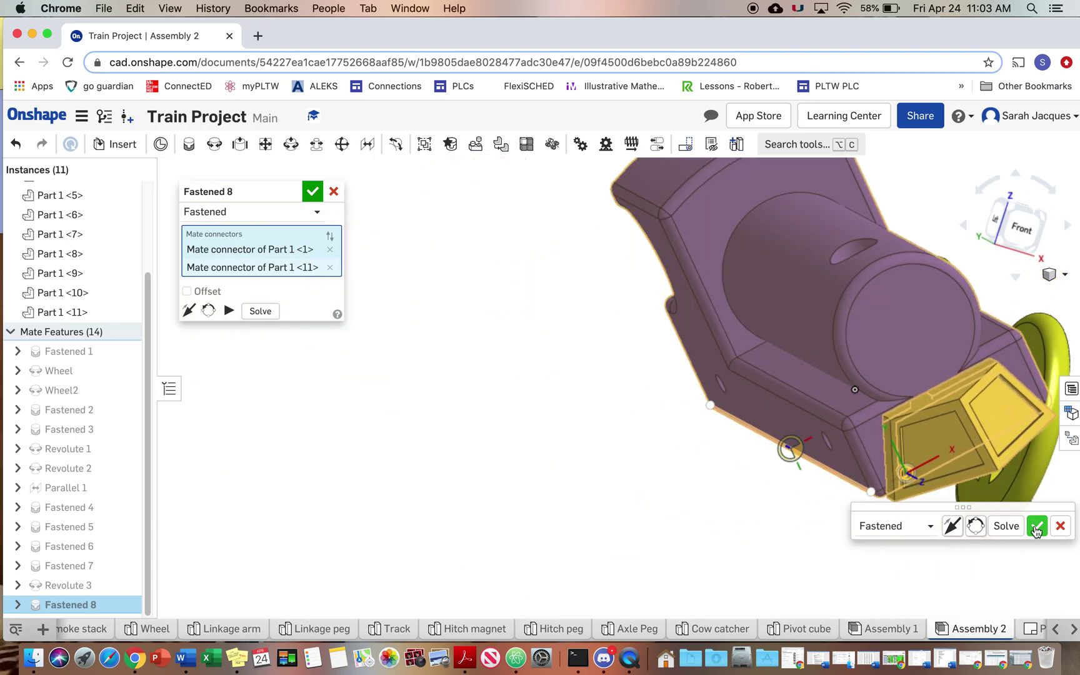
key(Return)
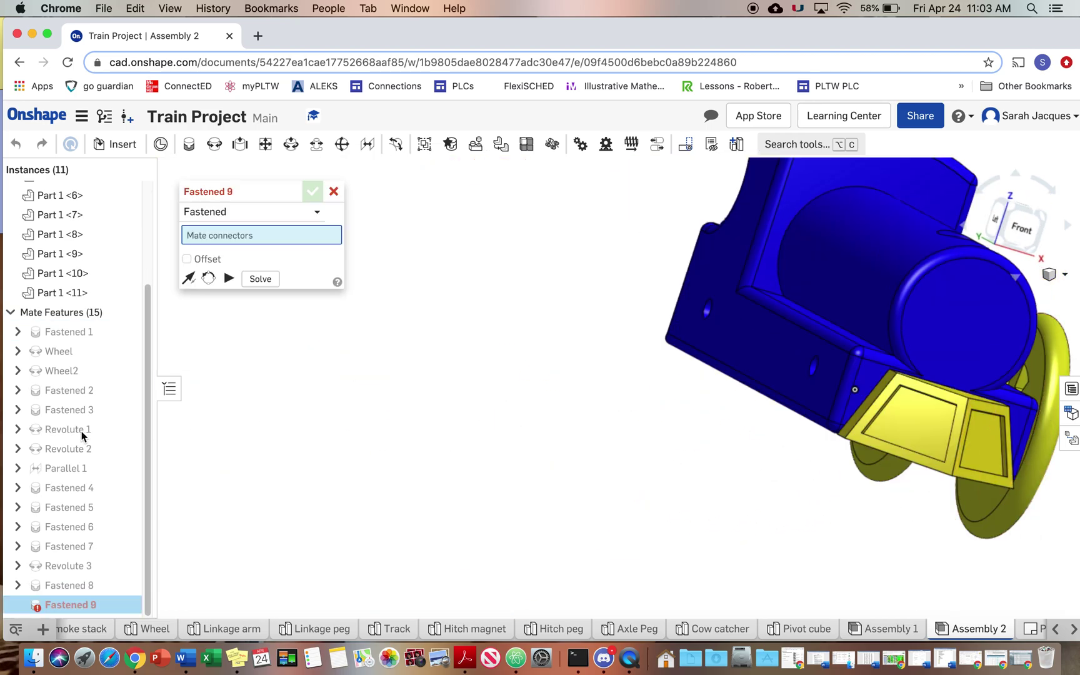
click(334, 192)
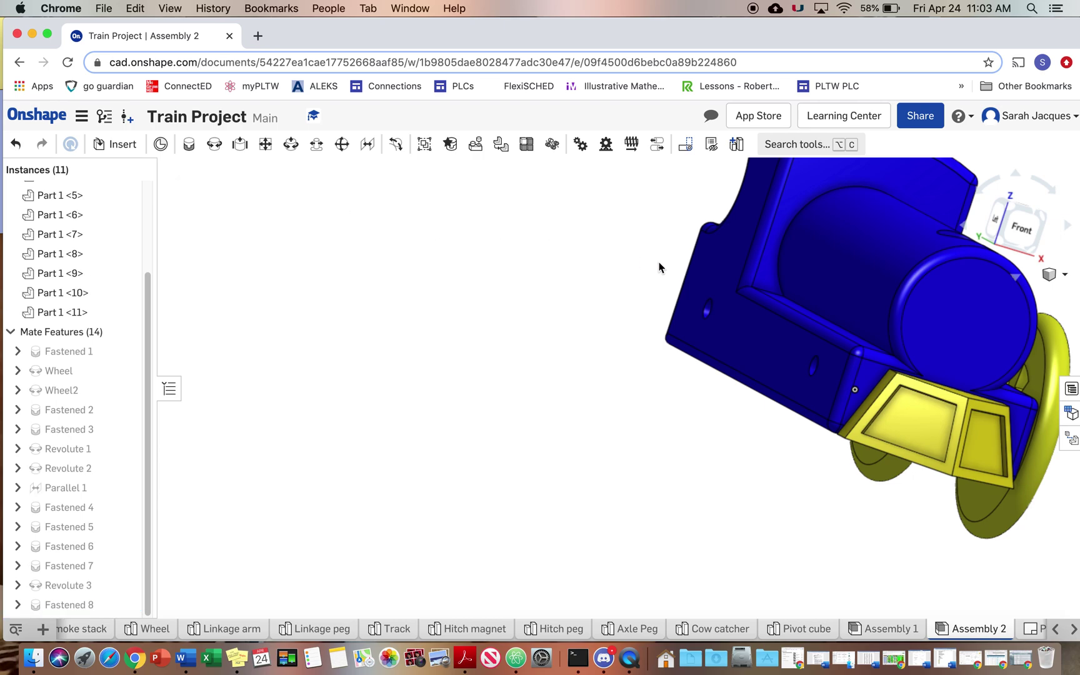
Insert one Smoke stack from the current document beside the train's wheels.
middle_drag(779, 321, 405, 360)
right_drag(405, 360, 393, 371)
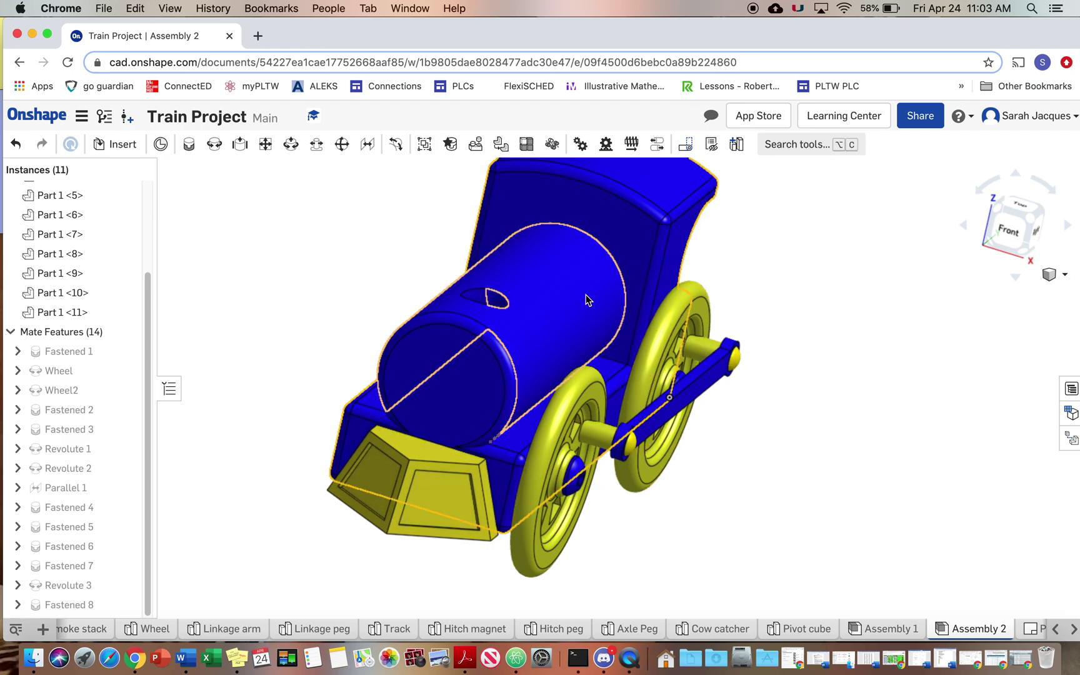
click(115, 144)
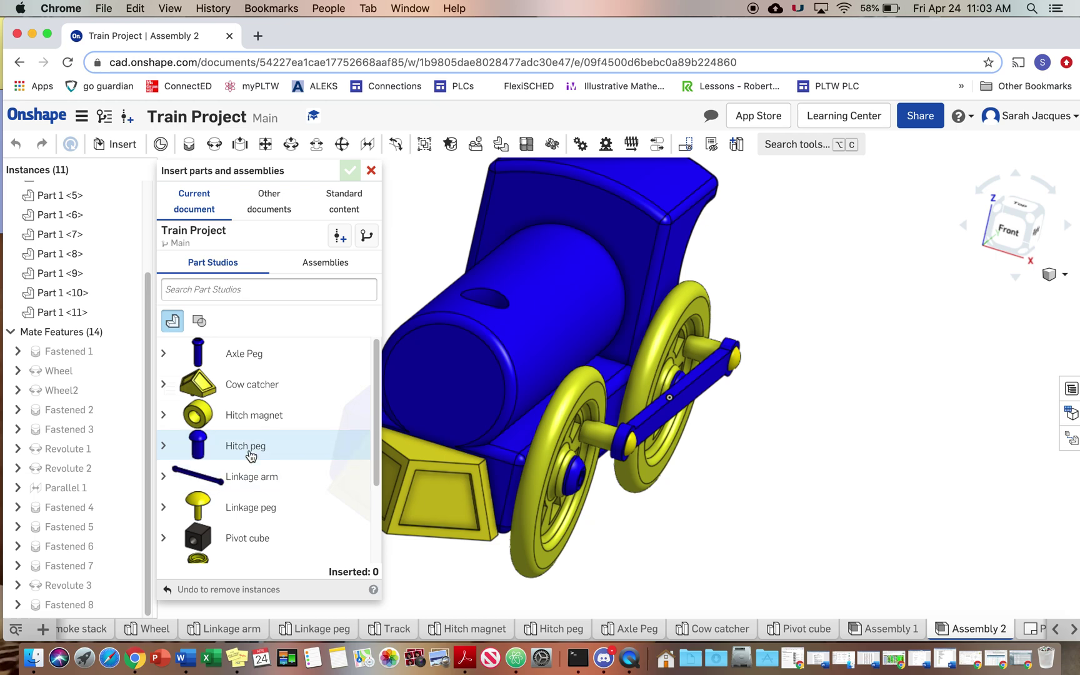
scroll(250, 455, down, 3)
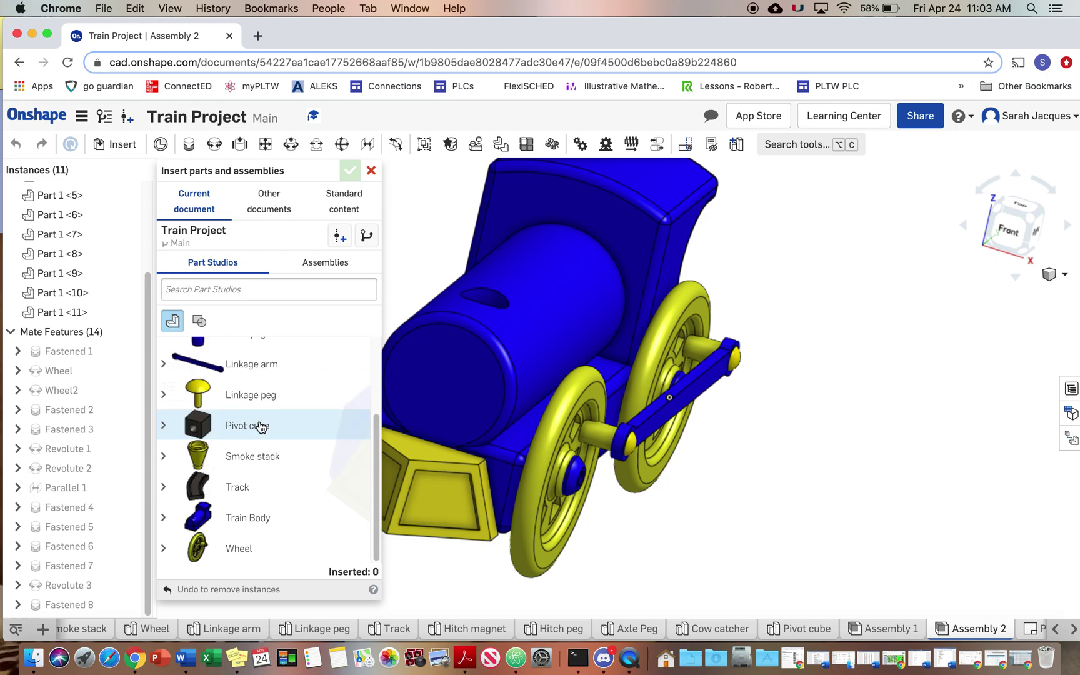
click(253, 467)
click(827, 480)
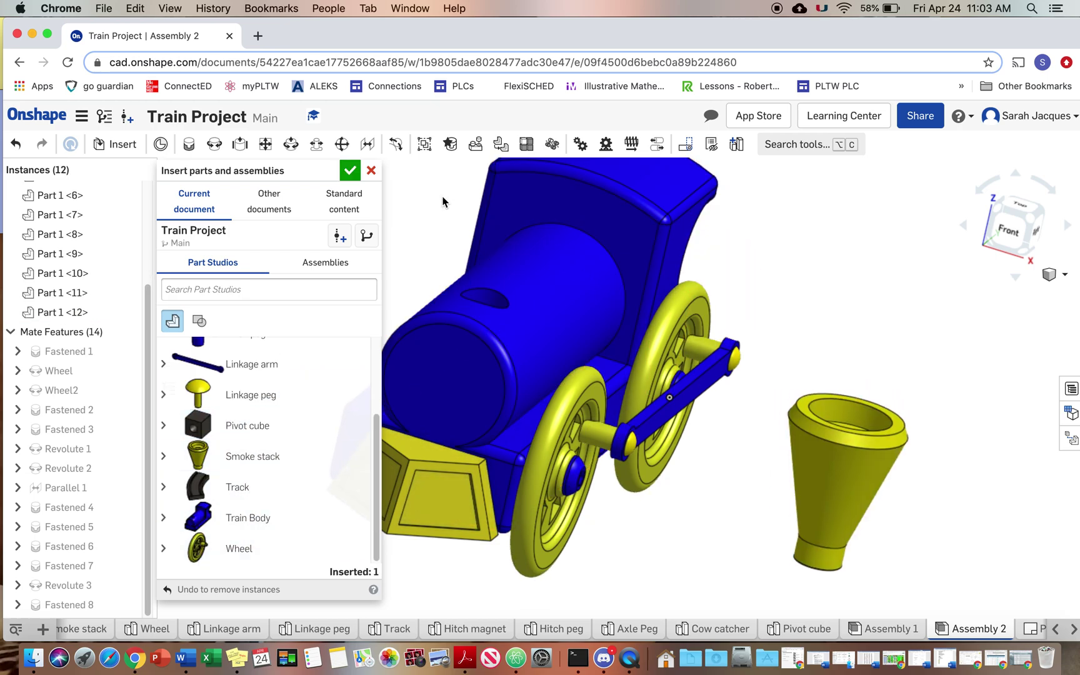
click(350, 171)
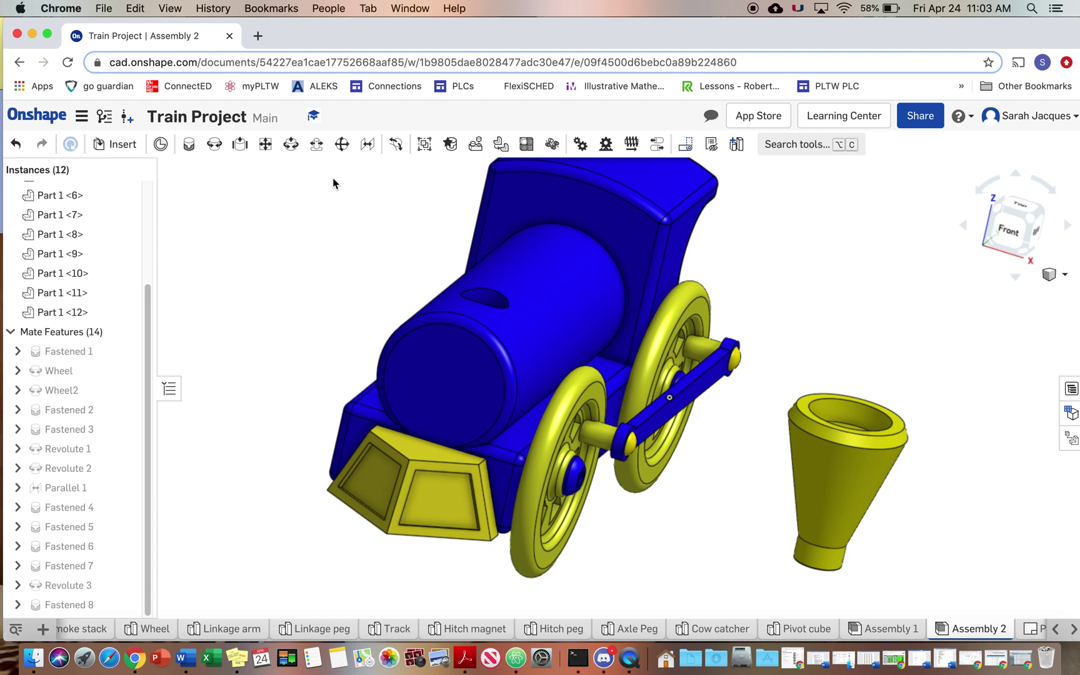
Start a Fastened mate and choose the smoke stack hole on top of the boiler as its first mate connector.
click(202, 150)
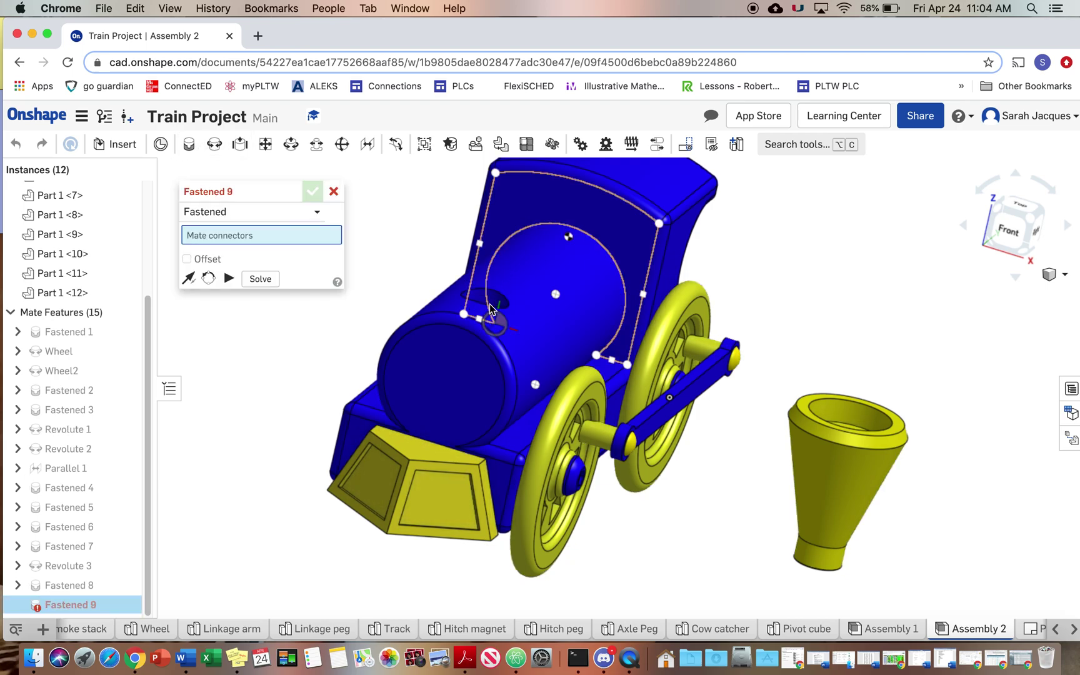
right_drag(513, 285, 490, 311)
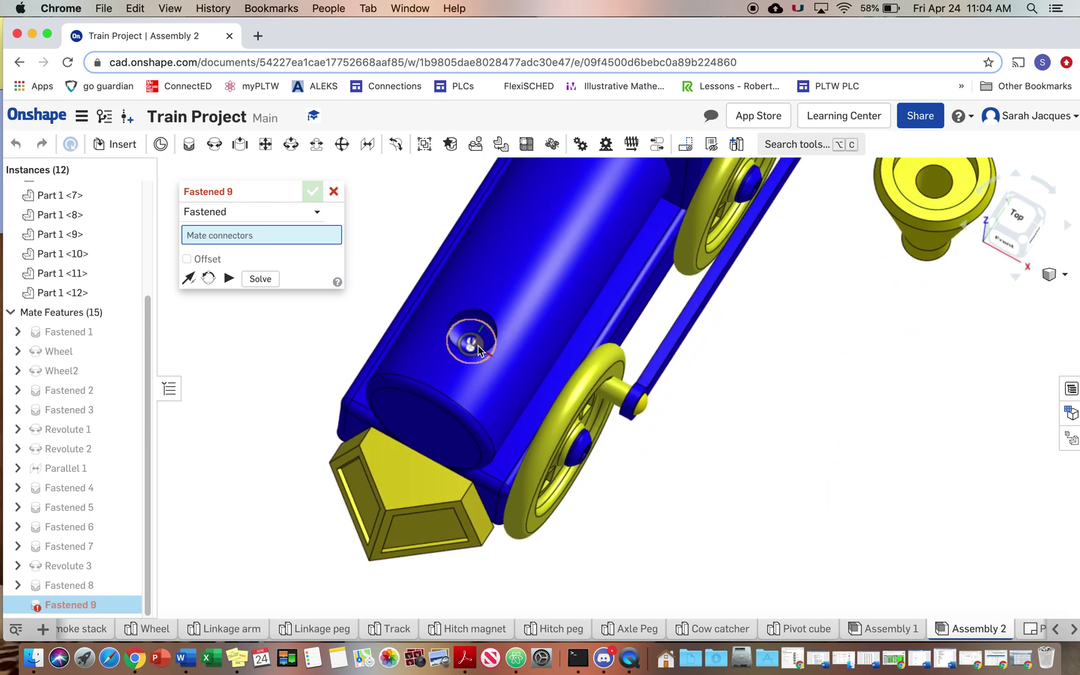
right_click(490, 311)
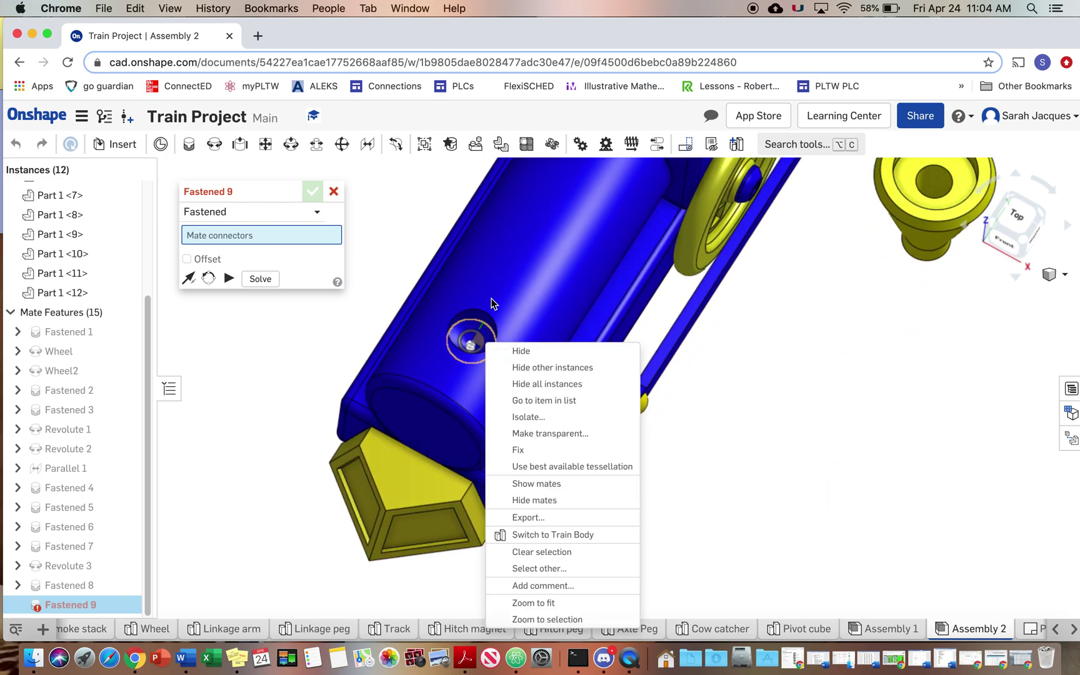
key(Escape)
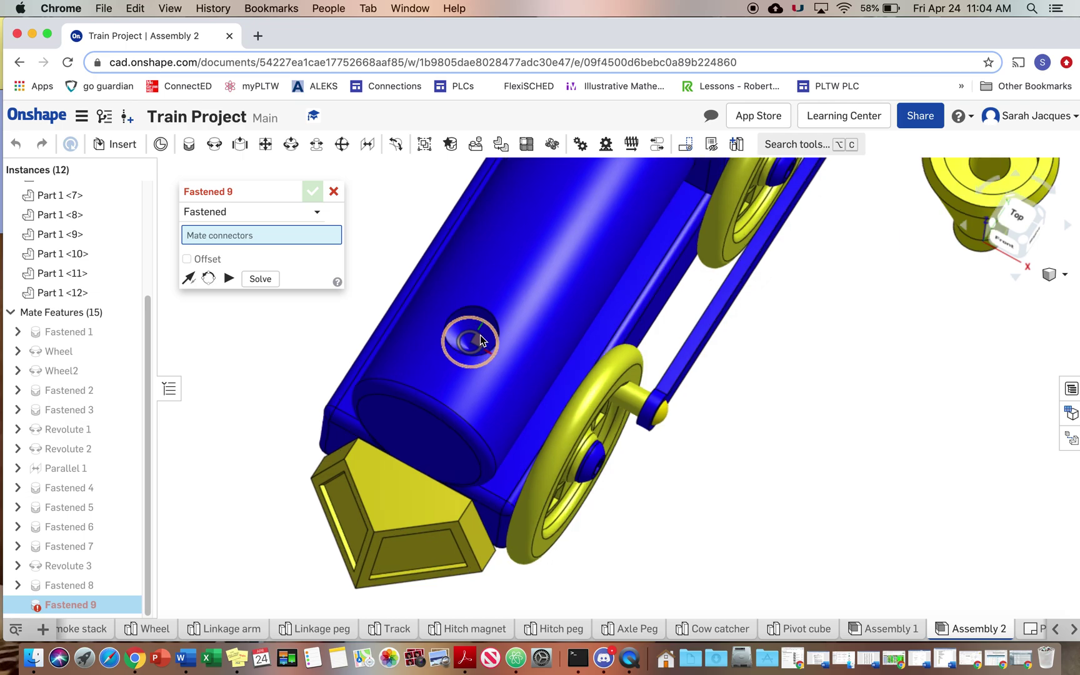
scroll(480, 335, up, 5)
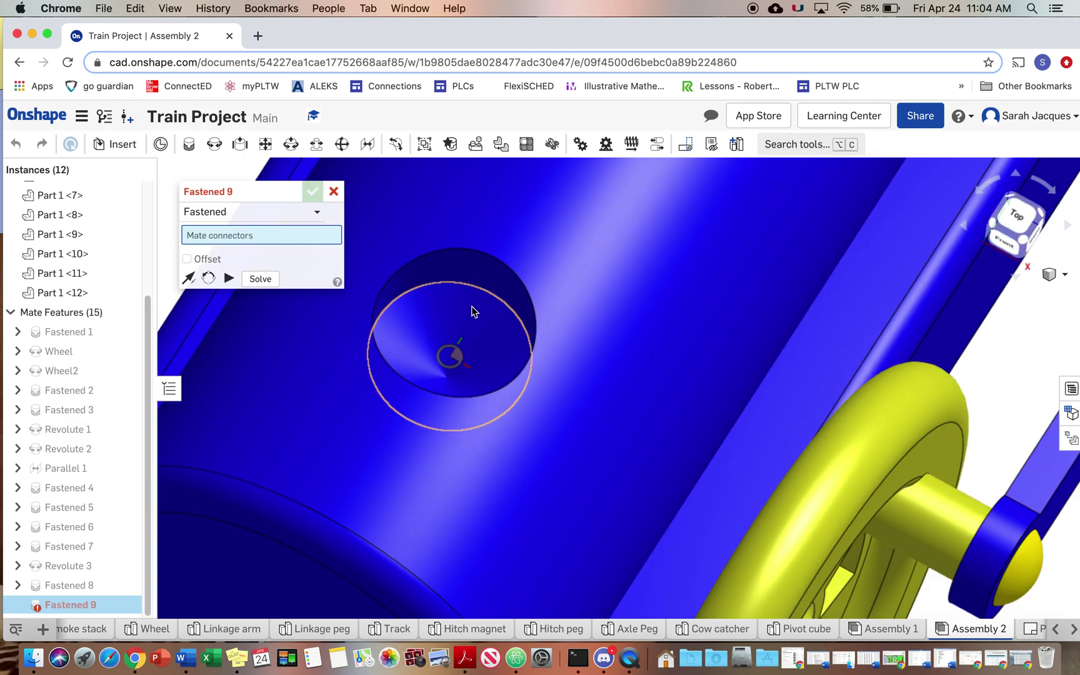
key(n)
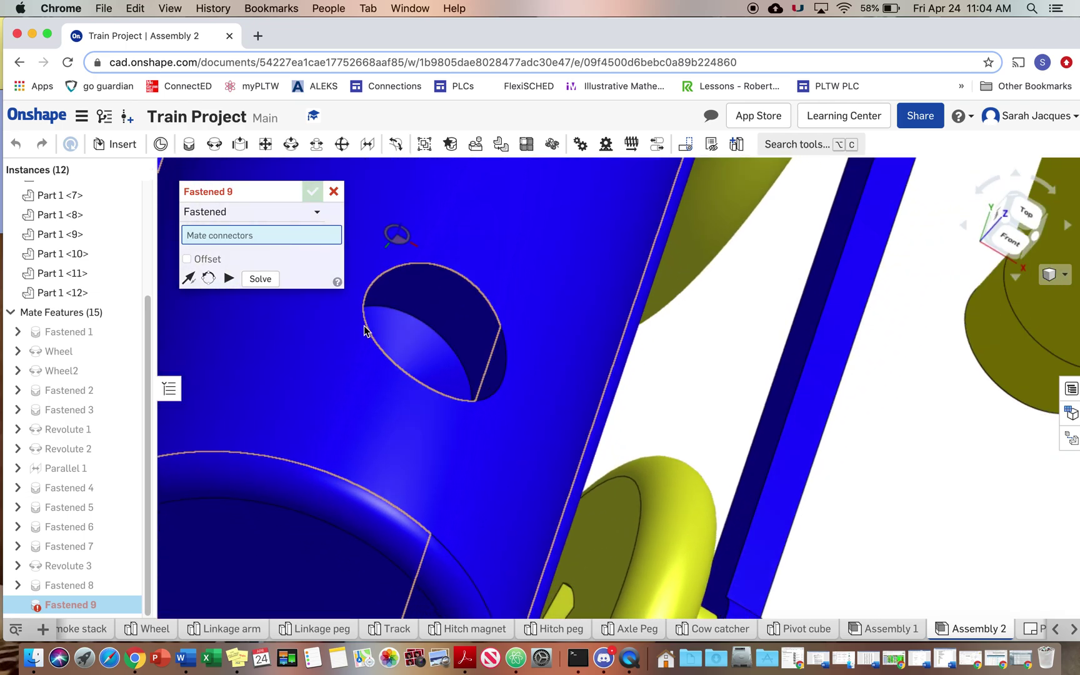
key(shift+7)
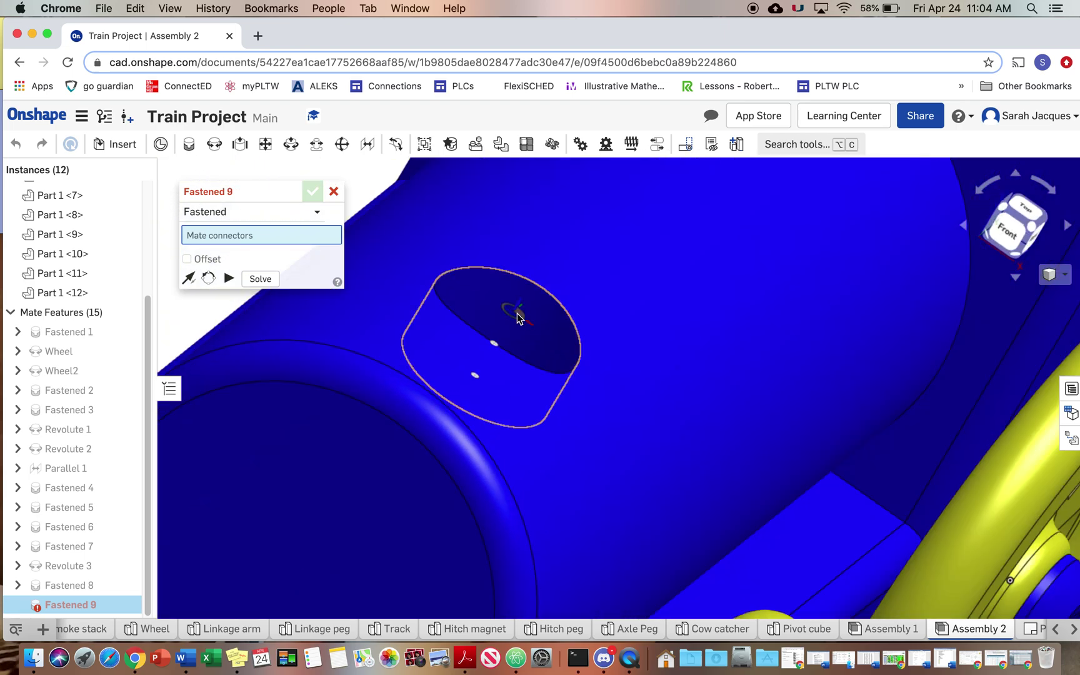
click(518, 319)
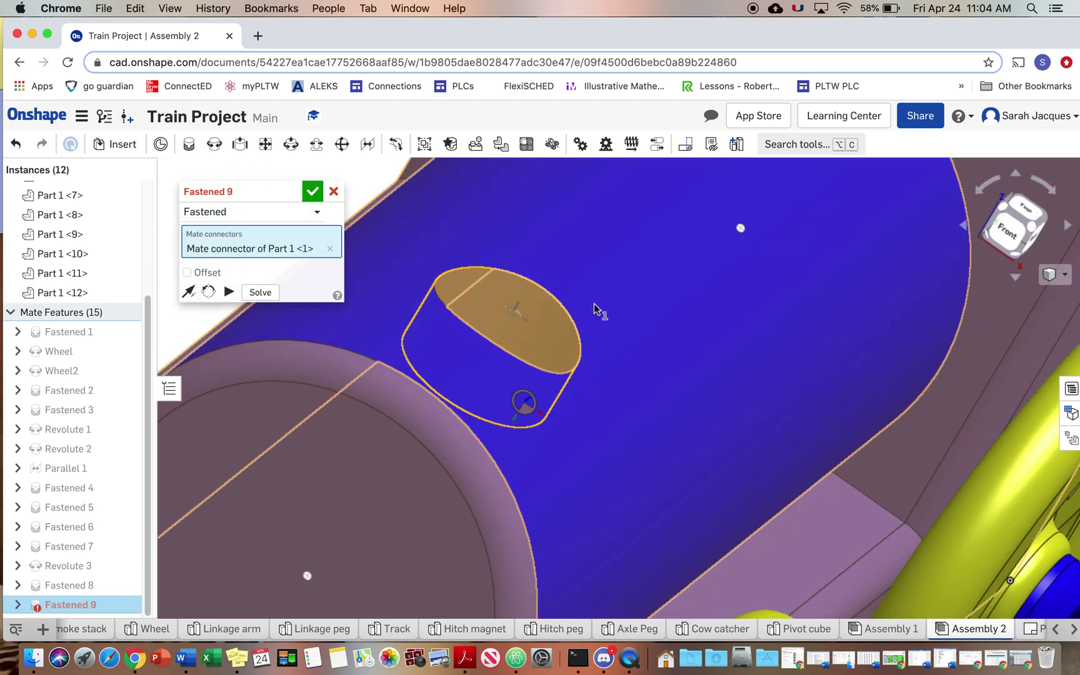
Choose the circular edge where the smoke stack's cone meets its narrow neck as the Fastened mate's second connector.
scroll(596, 309, up, 3)
scroll(695, 369, down, 10)
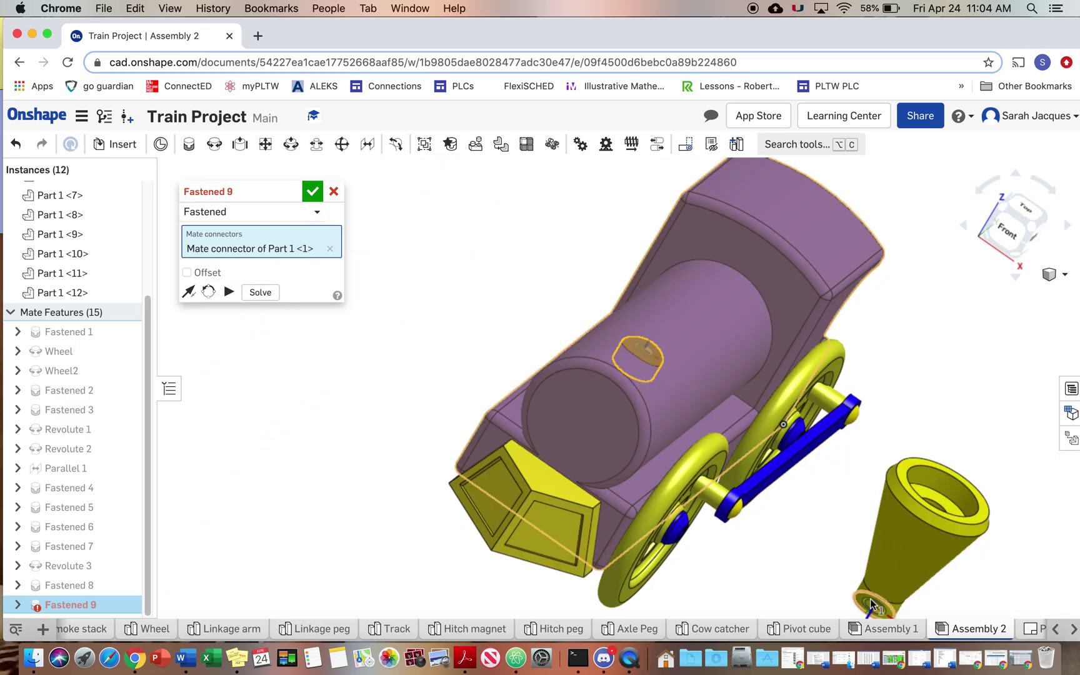
scroll(881, 594, up, 1)
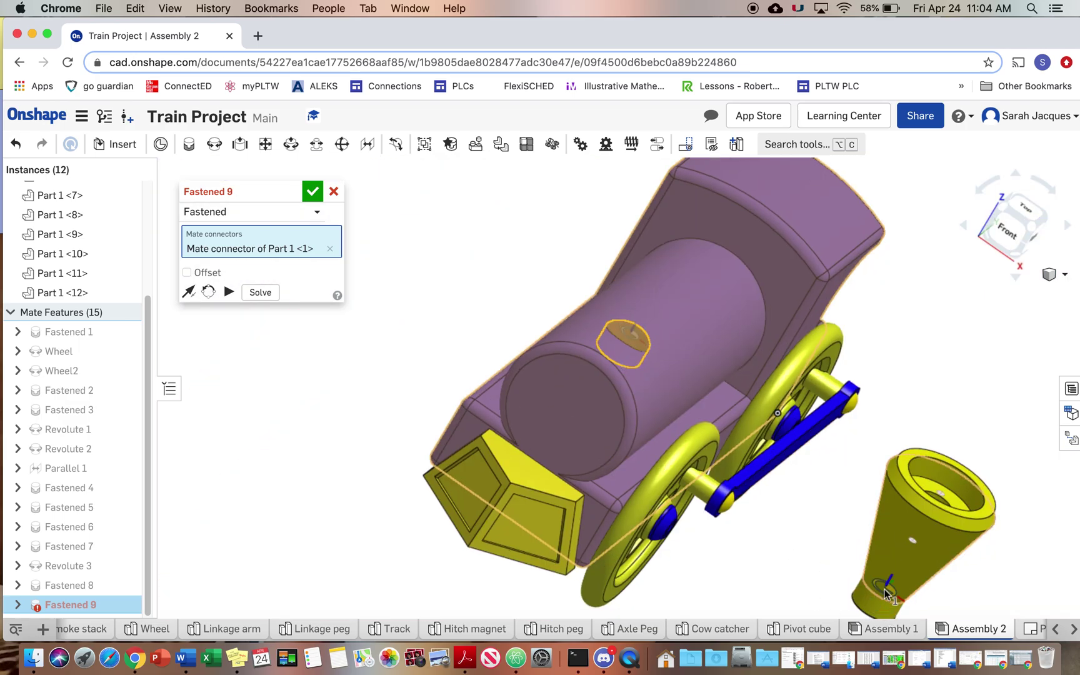
mouse_move(871, 605)
right_down()
mouse_move(874, 577)
mouse_move(870, 606)
right_up()
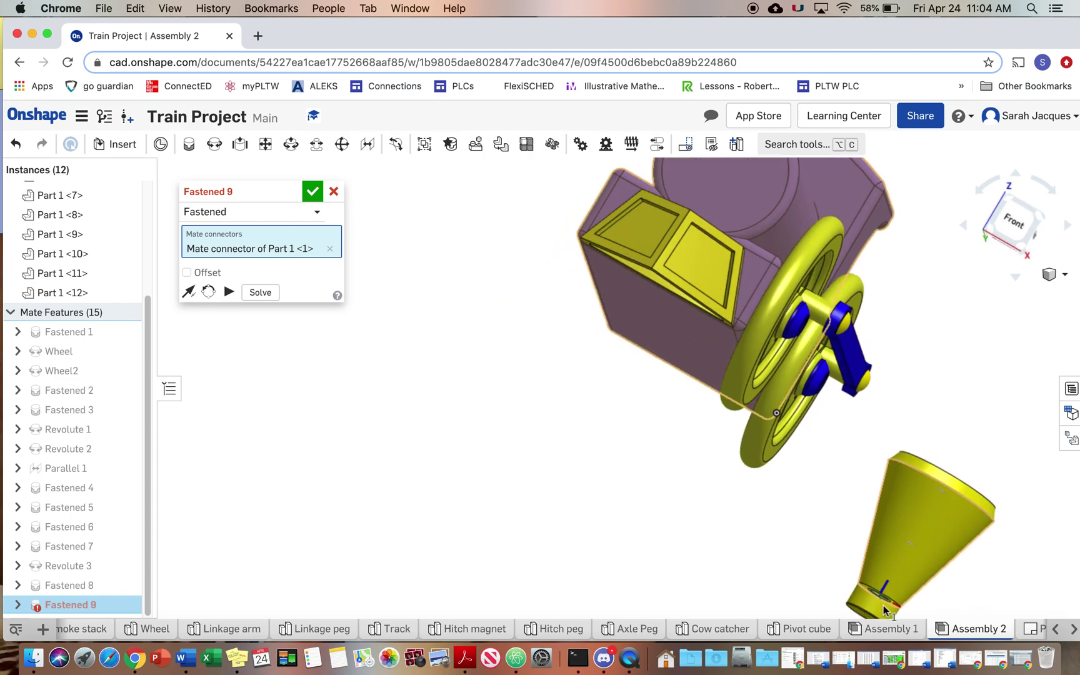
middle_drag(863, 585, 667, 421)
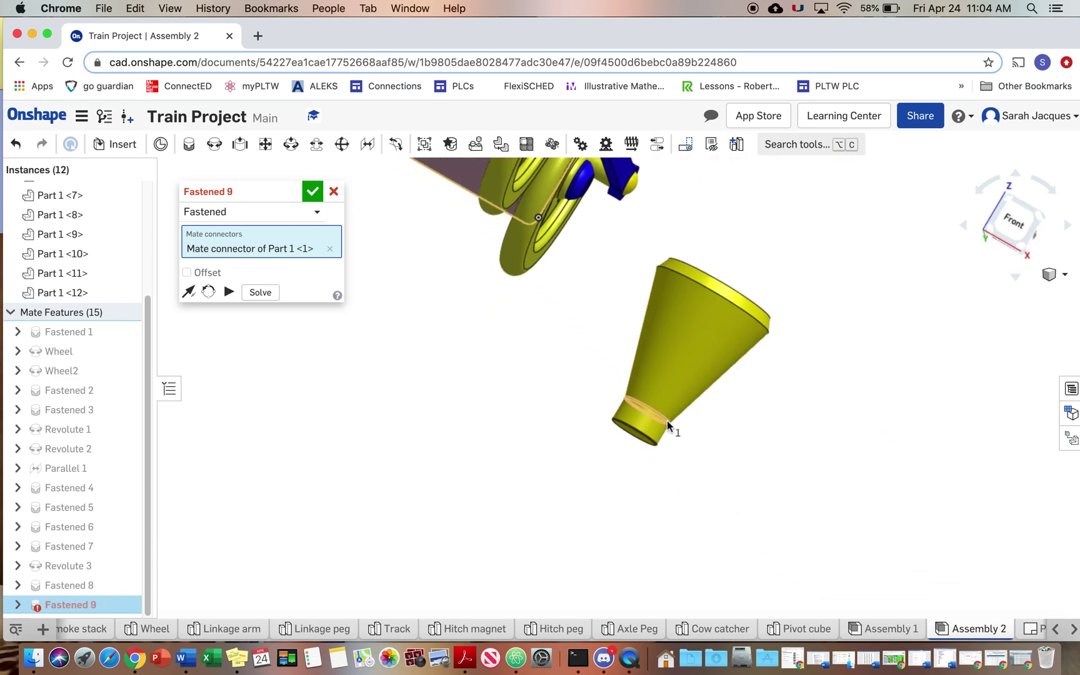
click(655, 412)
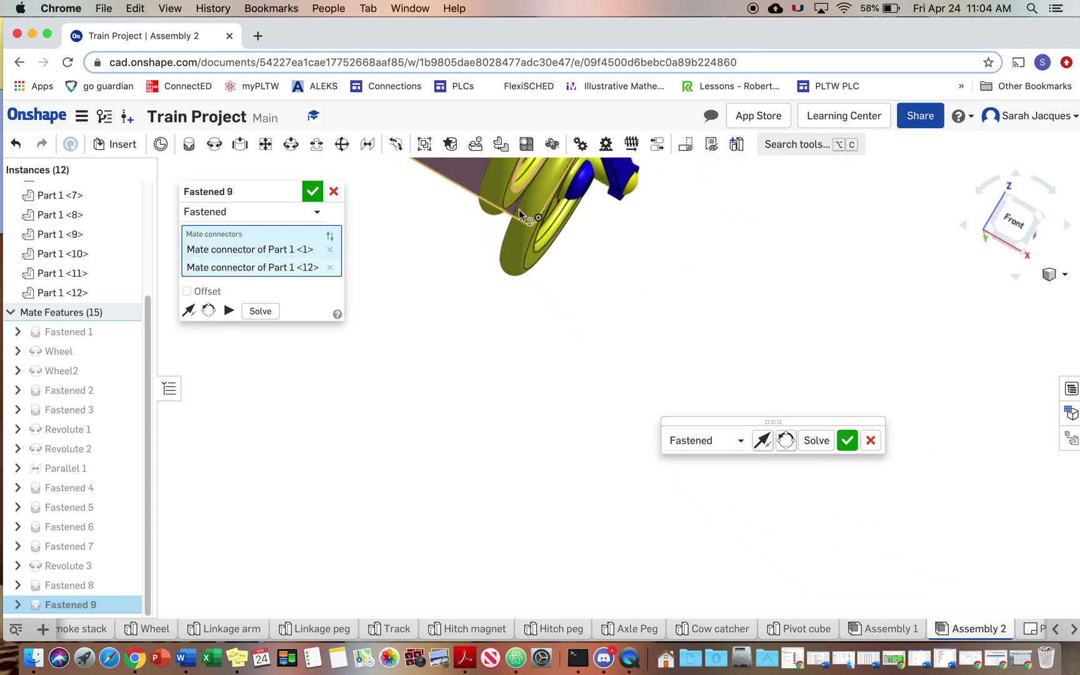
Set the mate's primary axis direction so the smoke stack points upward from the boiler, accept the mate, and end mating.
right_drag(574, 247, 561, 436)
click(762, 440)
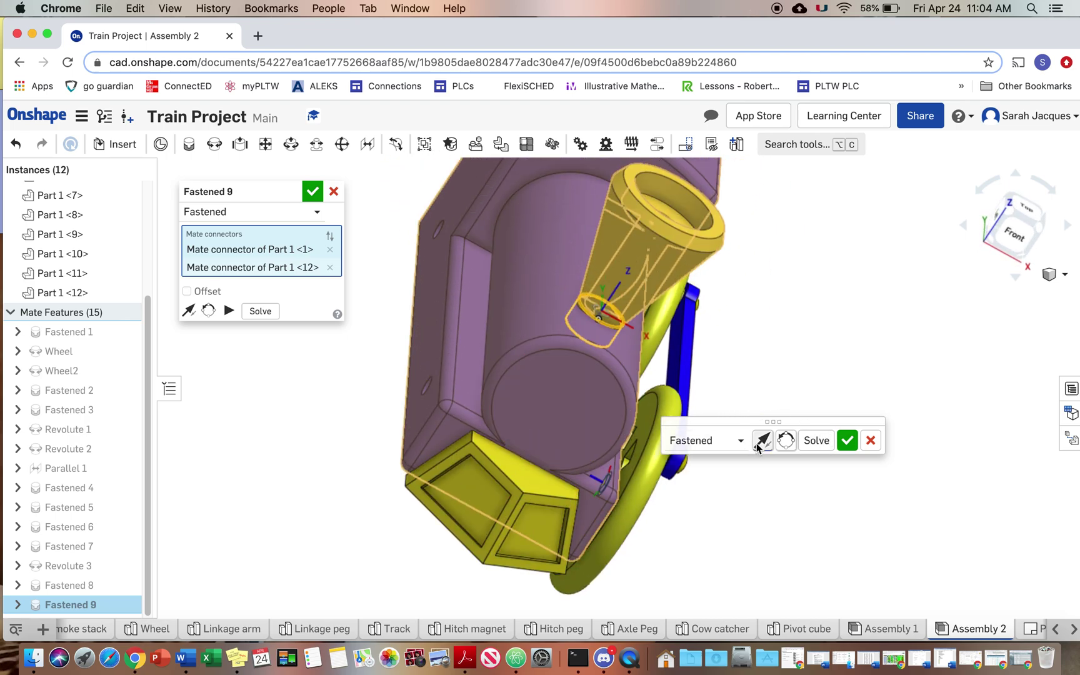
click(761, 441)
click(761, 441)
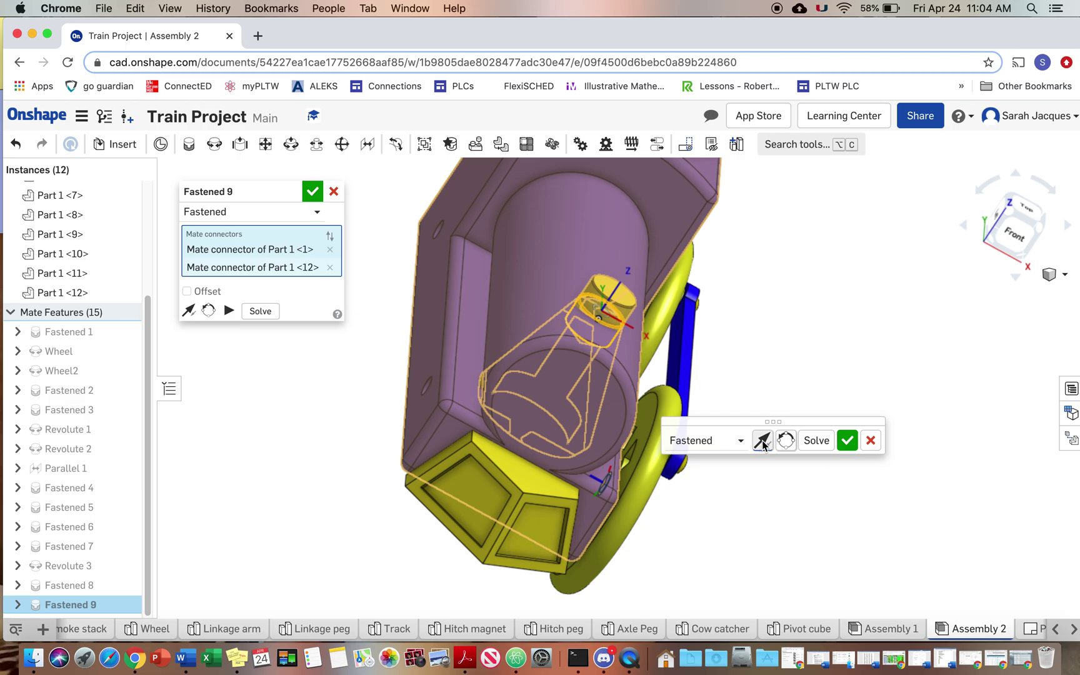
click(848, 443)
key(shift+7)
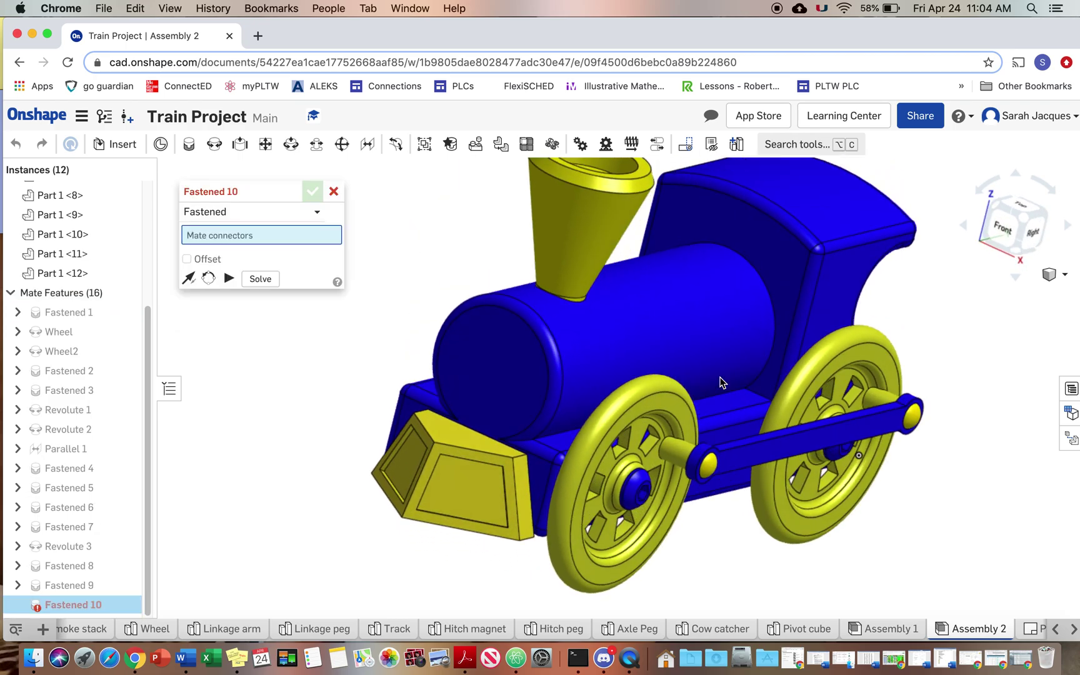
key(shift+4)
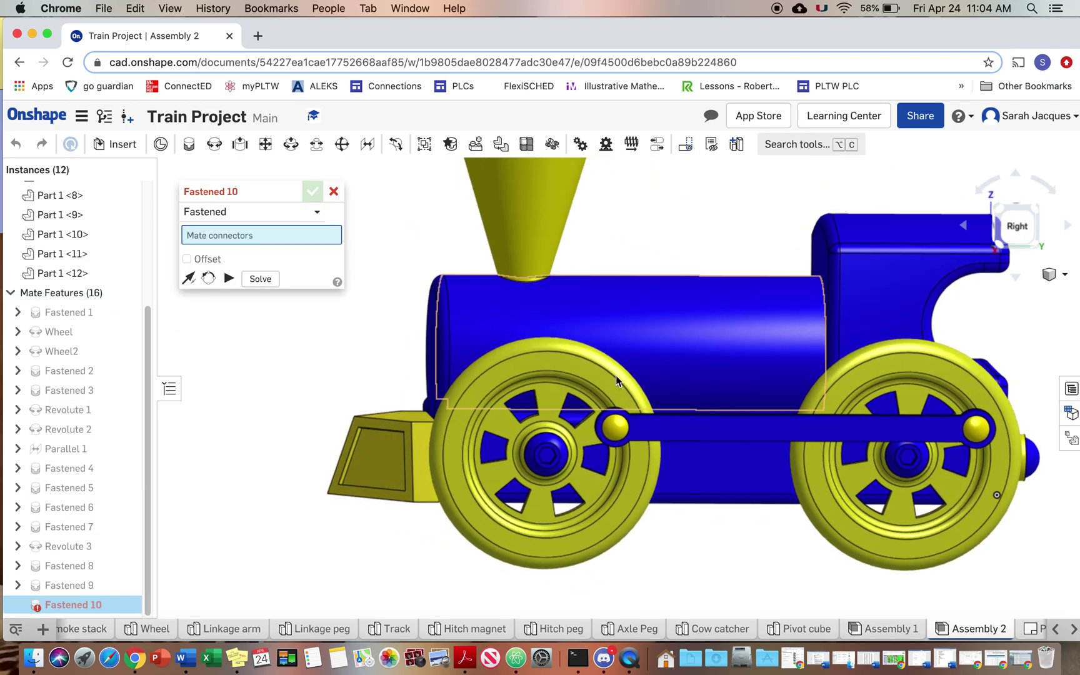
click(335, 192)
Examine the assembled train from several angles, including the smoke stack, cow catcher, wheels and linkage arm.
right_drag(477, 309, 574, 354)
scroll(574, 362, up, 3)
scroll(481, 340, down, 1)
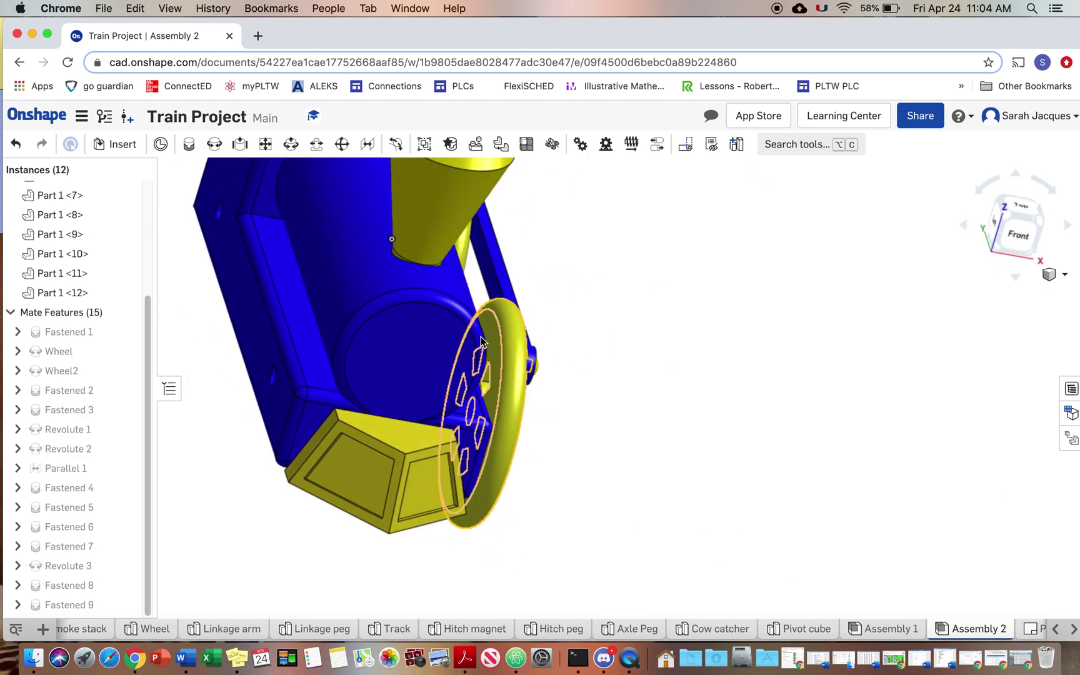
right_drag(482, 341, 434, 313)
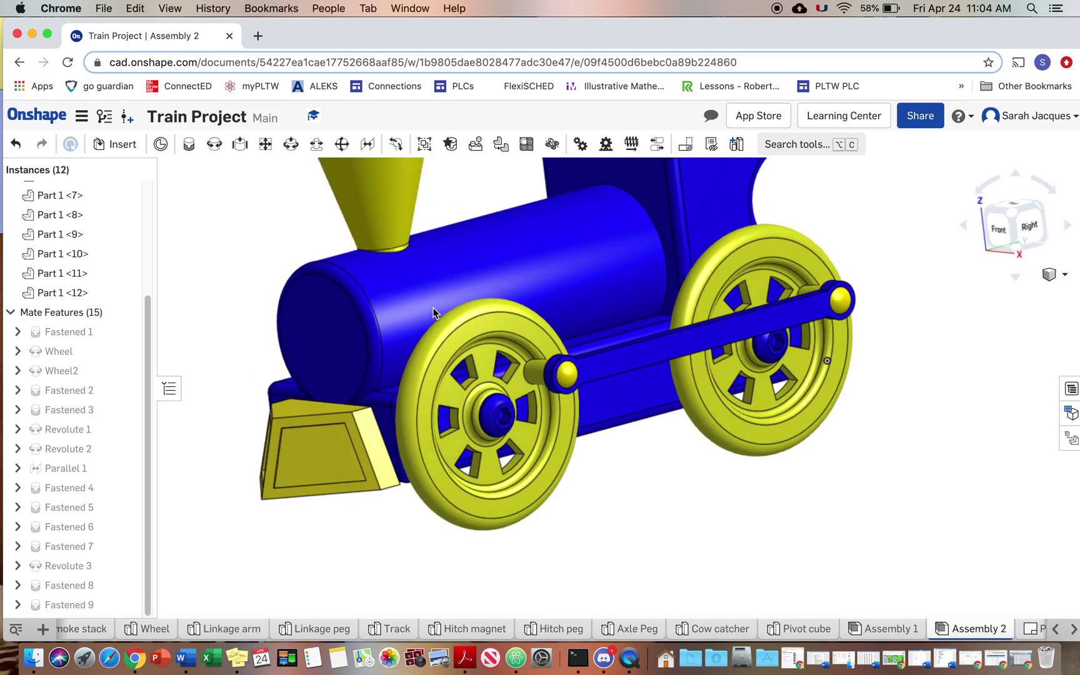
scroll(434, 312, up, 5)
scroll(448, 296, down, 8)
right_click(455, 293)
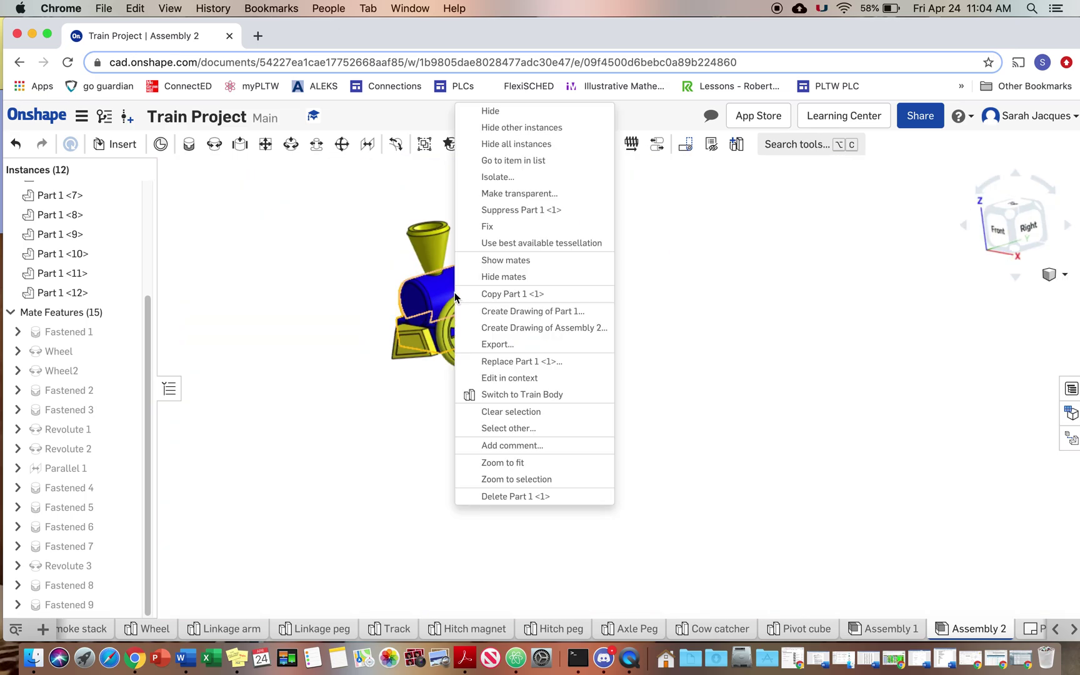
click(317, 274)
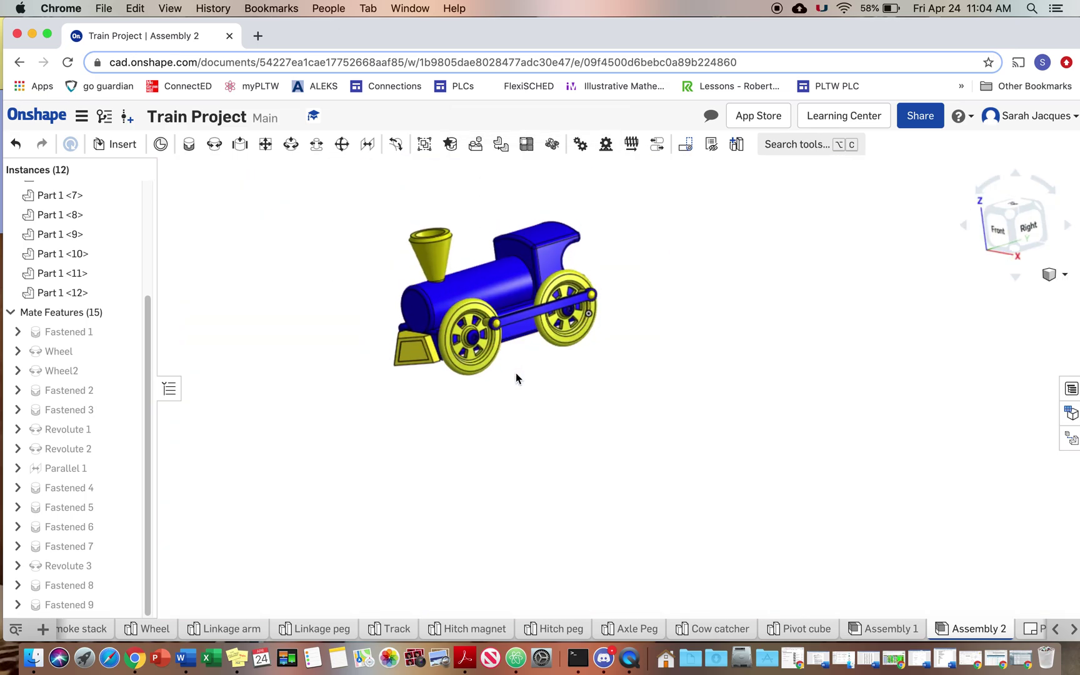
scroll(610, 425, up, 5)
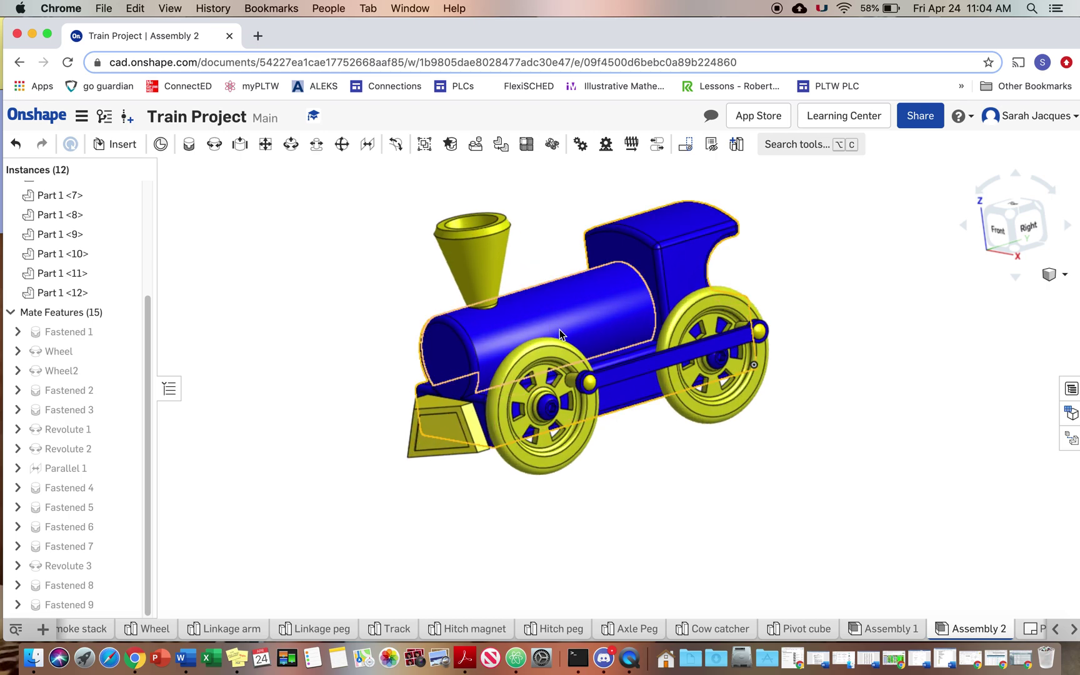